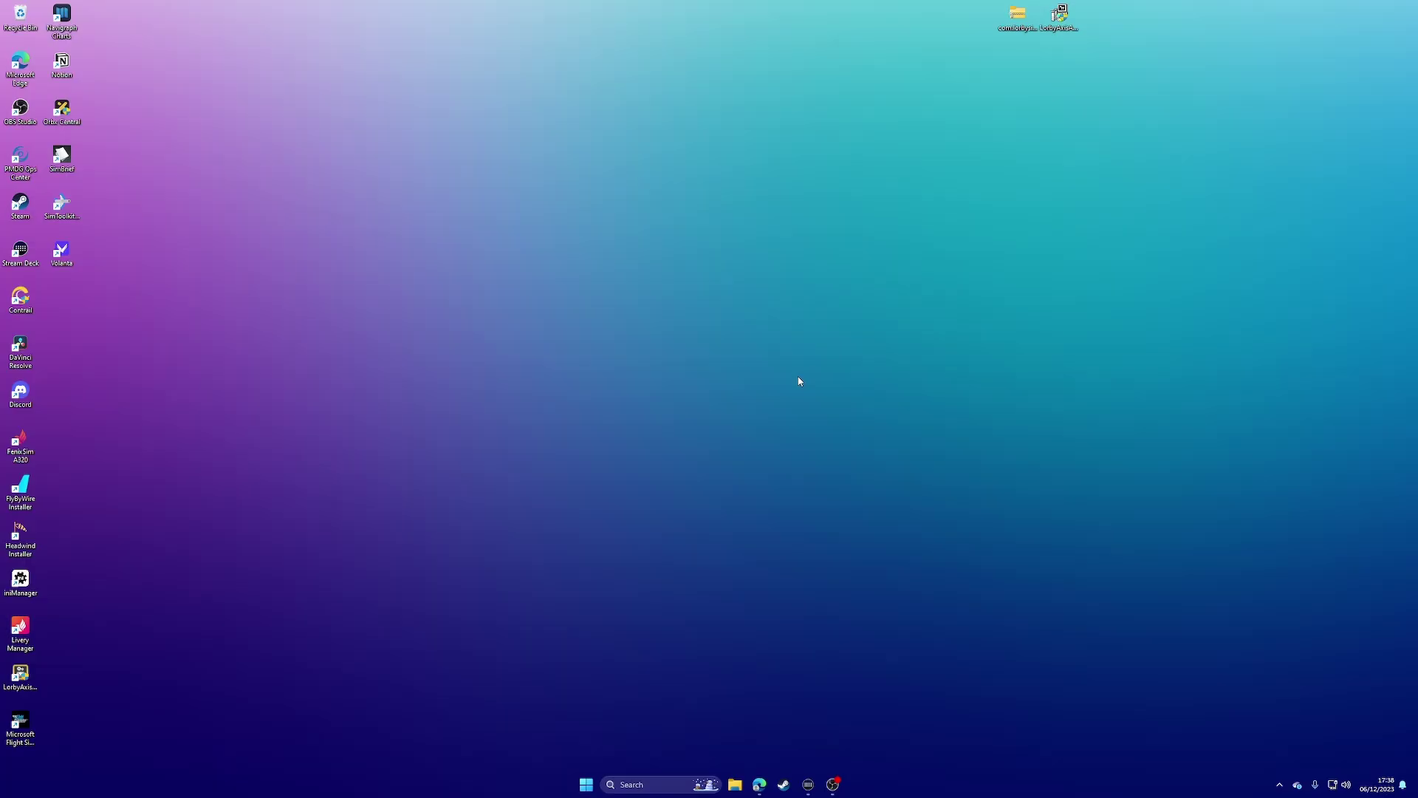
pyautogui.click(762, 787)
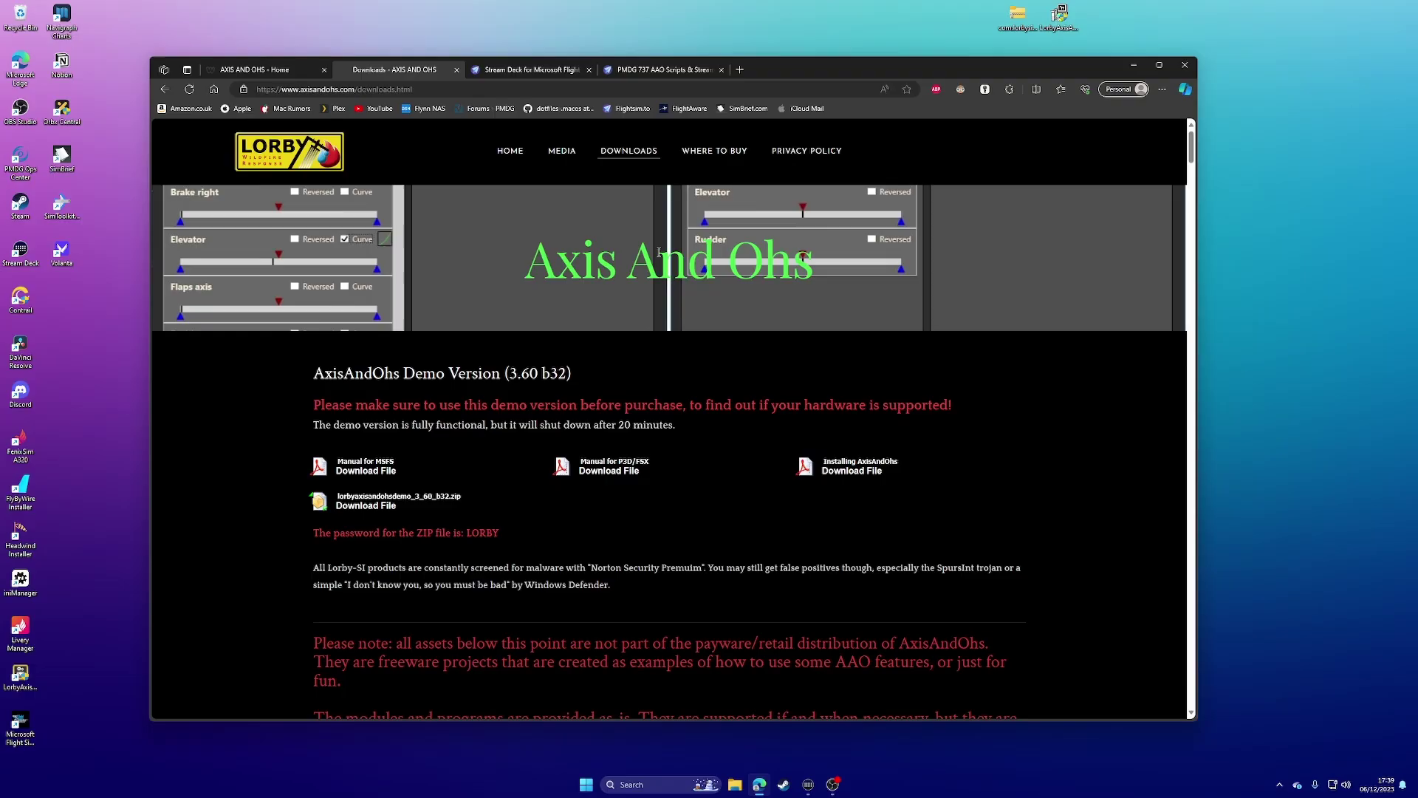
pyautogui.moveTo(528, 427); pyautogui.dragTo(698, 430)
pyautogui.click(700, 471)
pyautogui.moveTo(655, 76)
pyautogui.click(1059, 19)
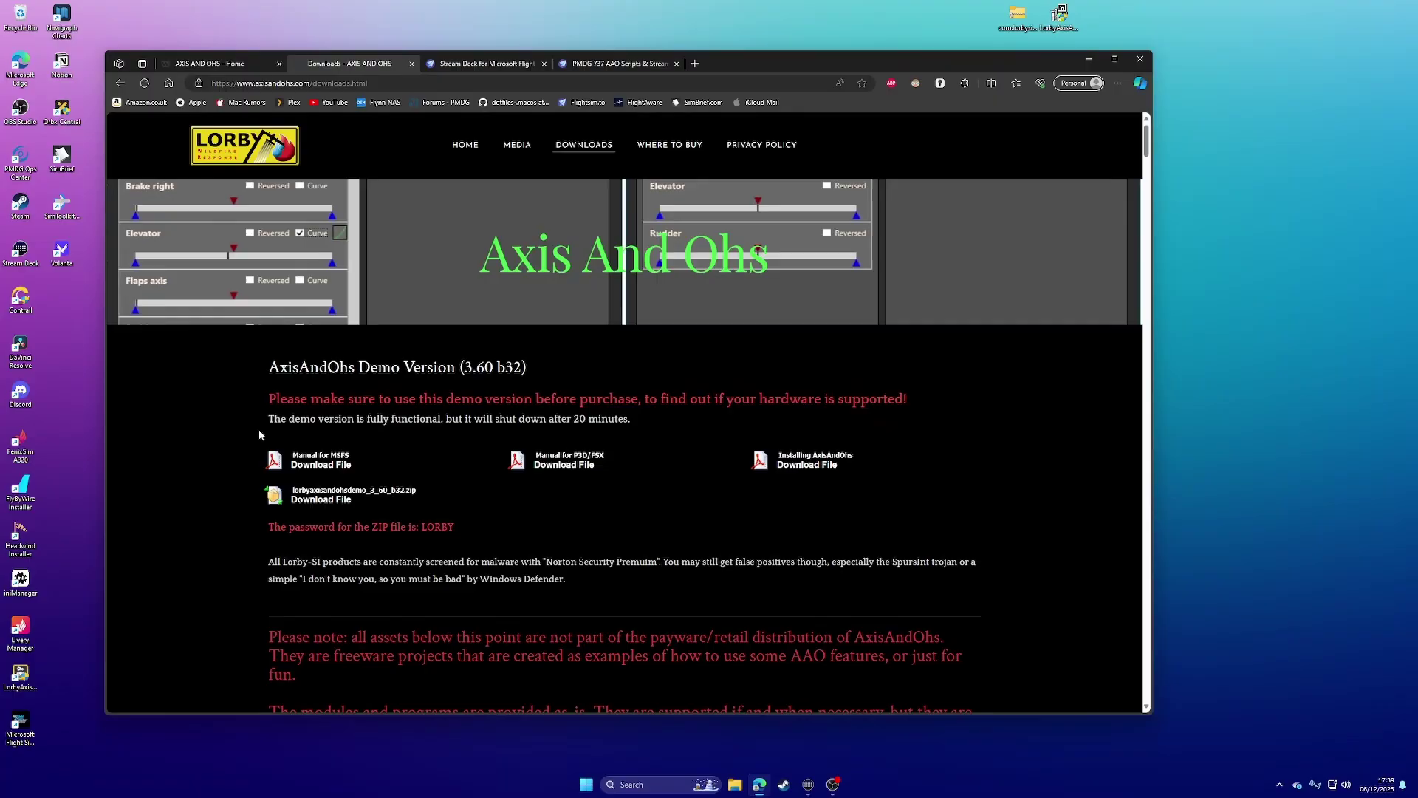
pyautogui.click(28, 679)
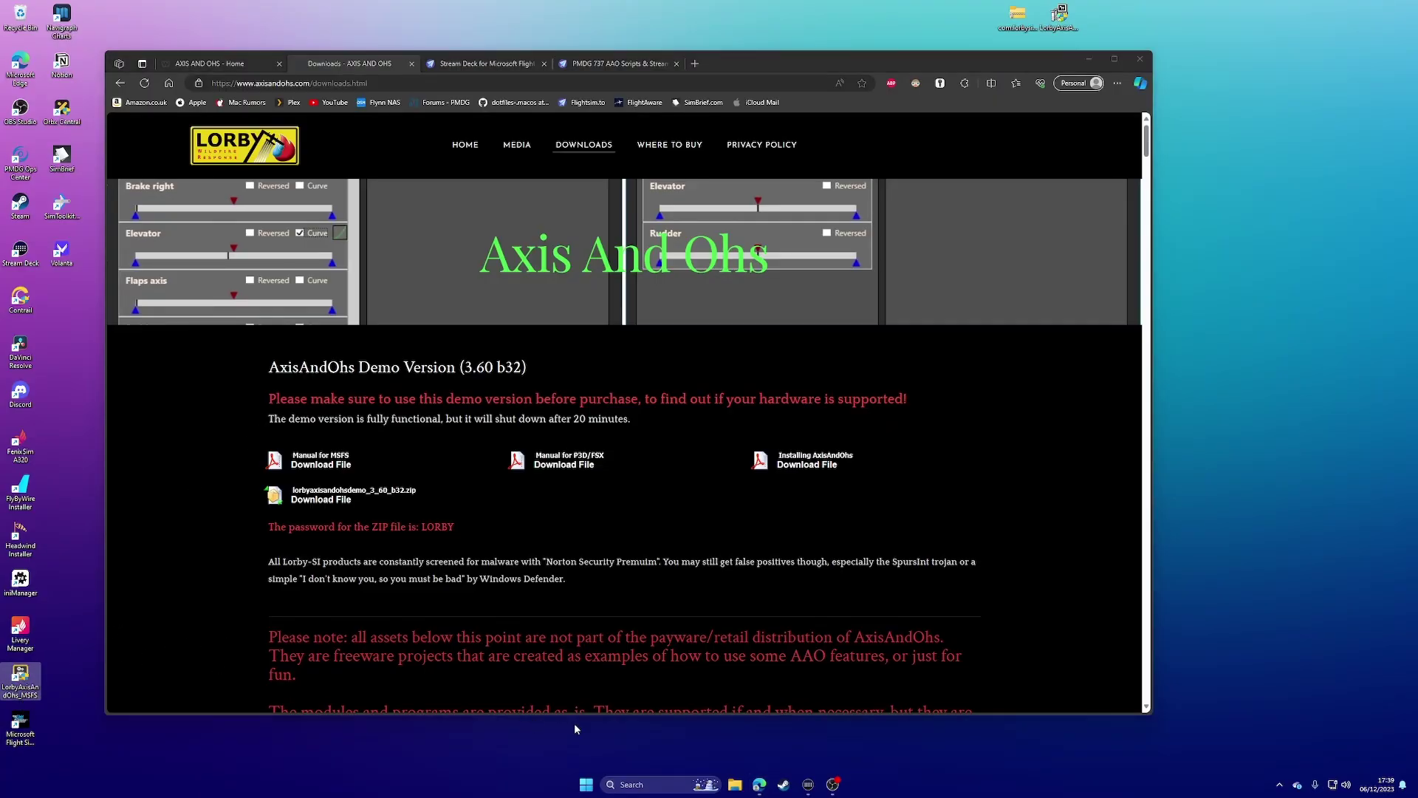
pyautogui.click(586, 784)
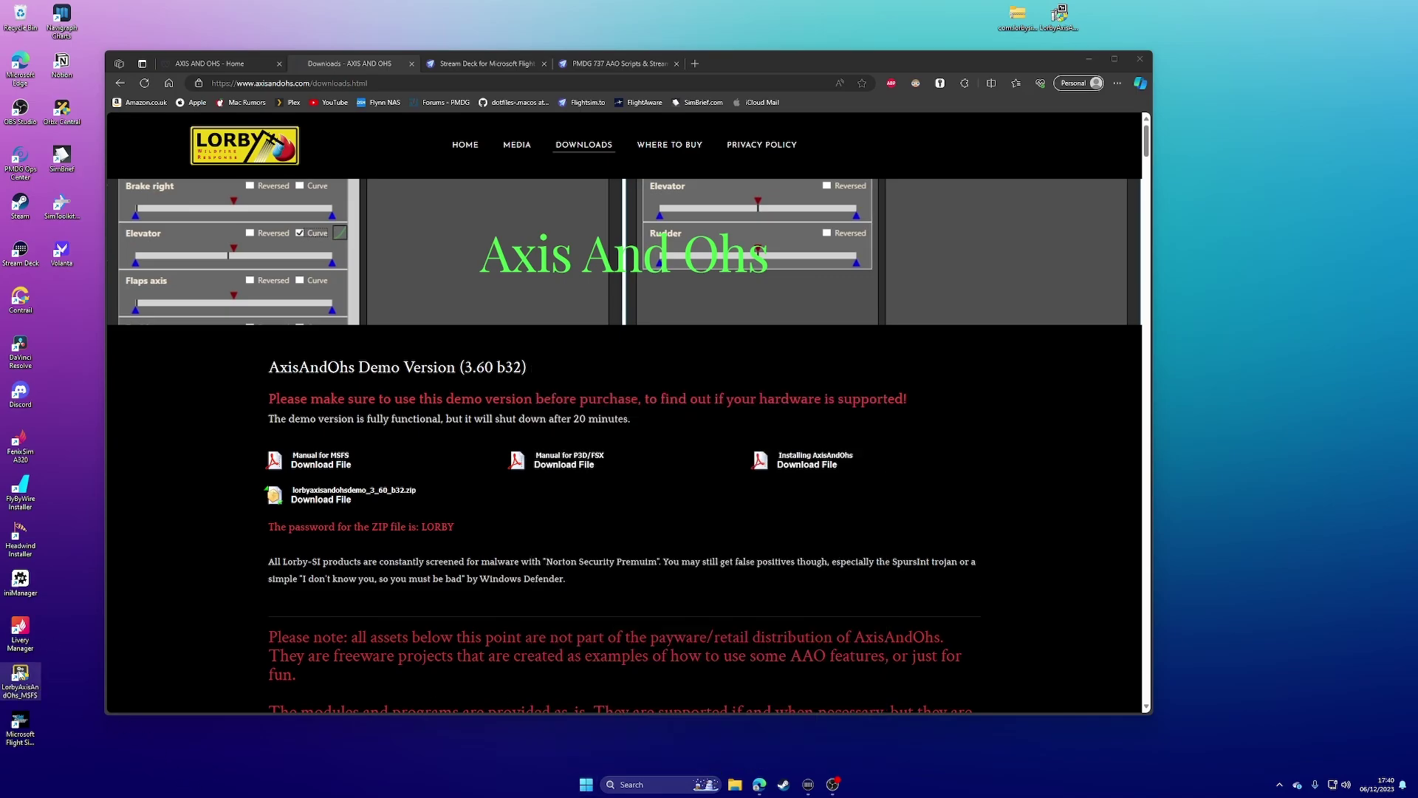
pyautogui.click(22, 680)
pyautogui.rightClick(24, 685)
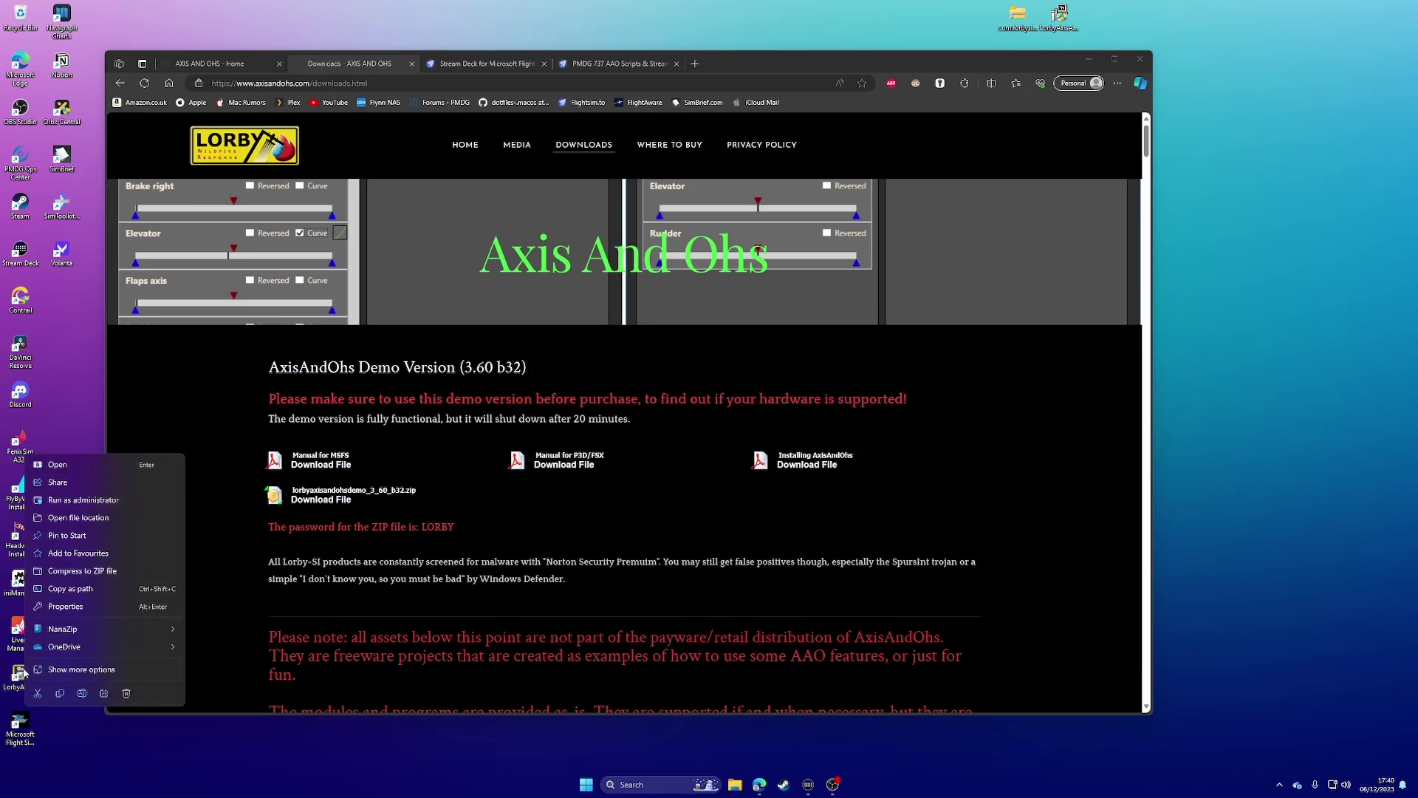
pyautogui.click(74, 606)
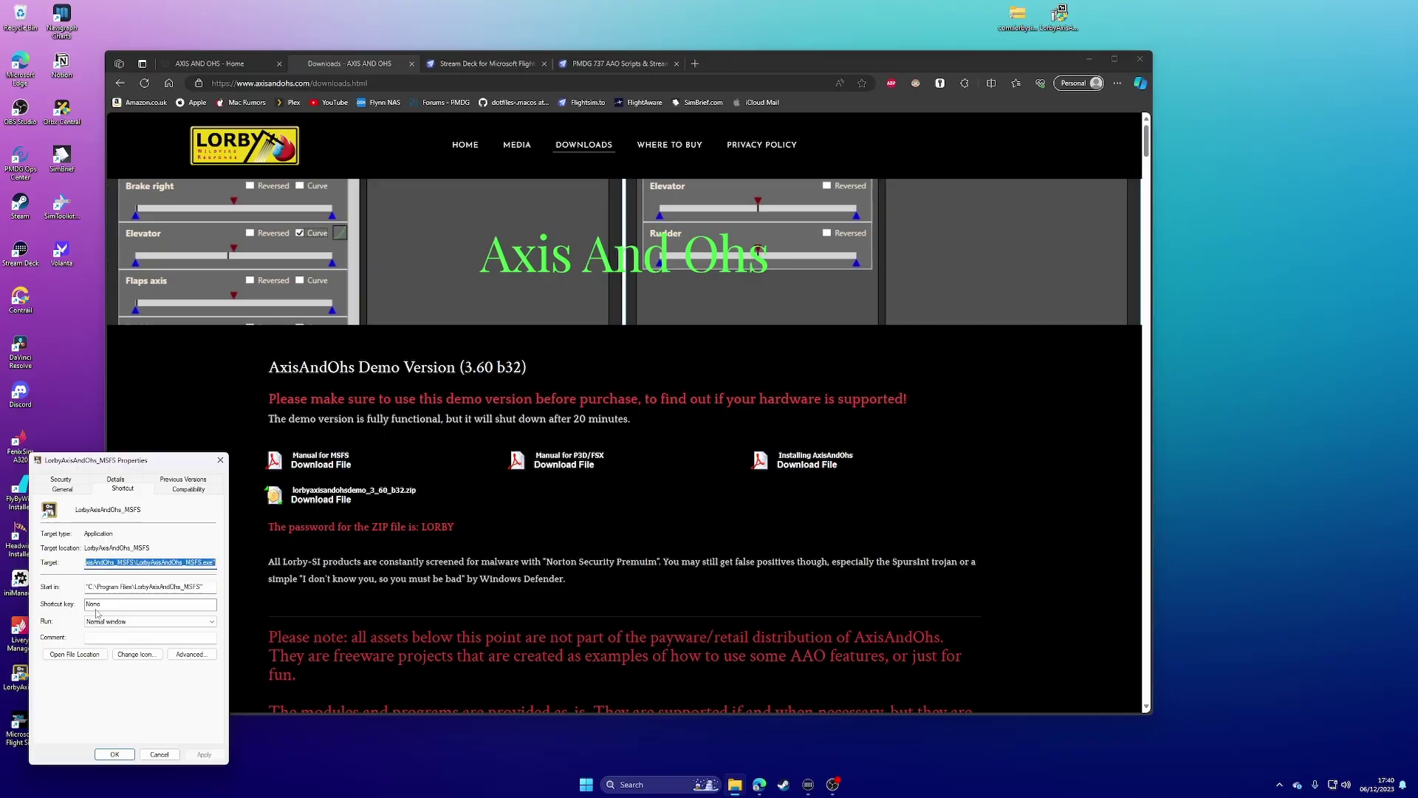
pyautogui.click(188, 489)
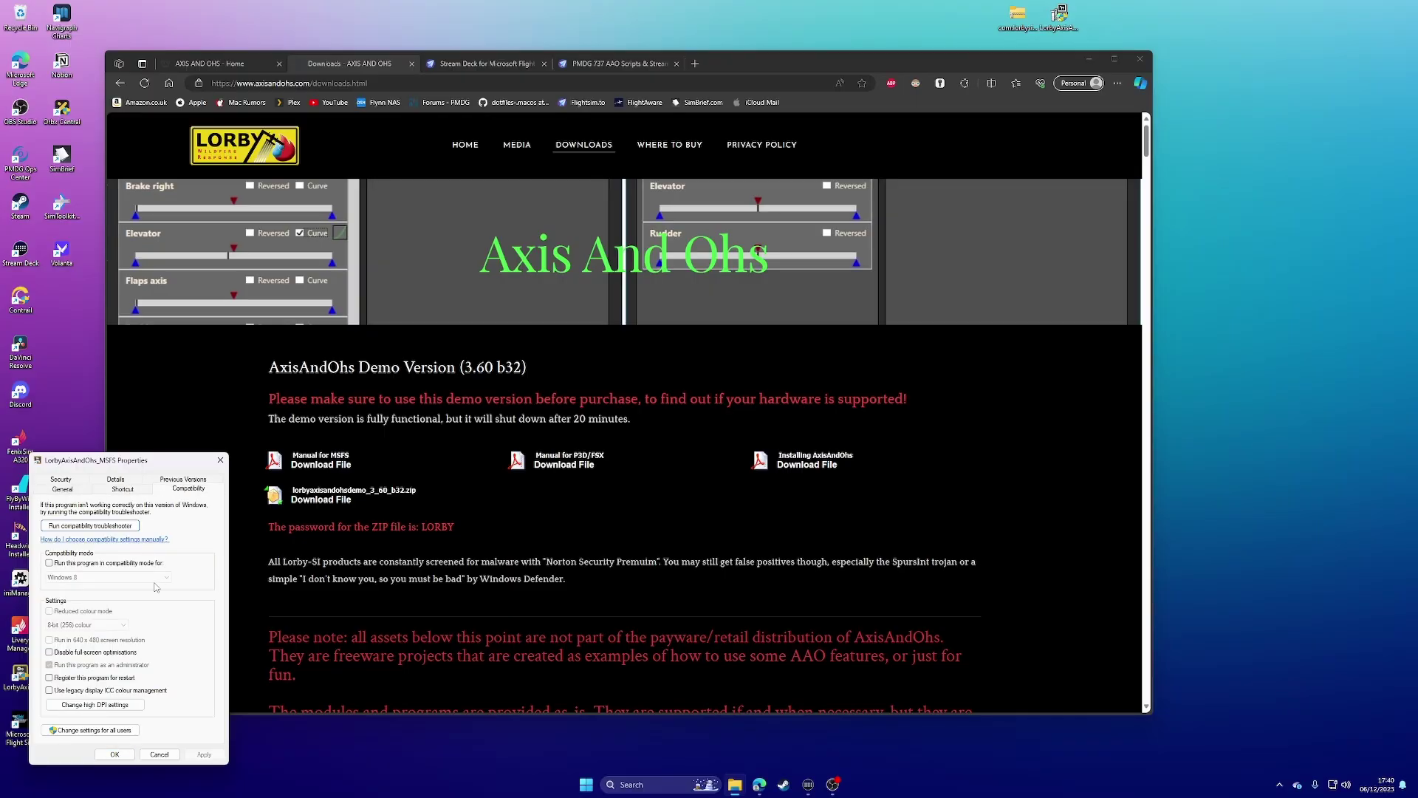
pyautogui.click(73, 732)
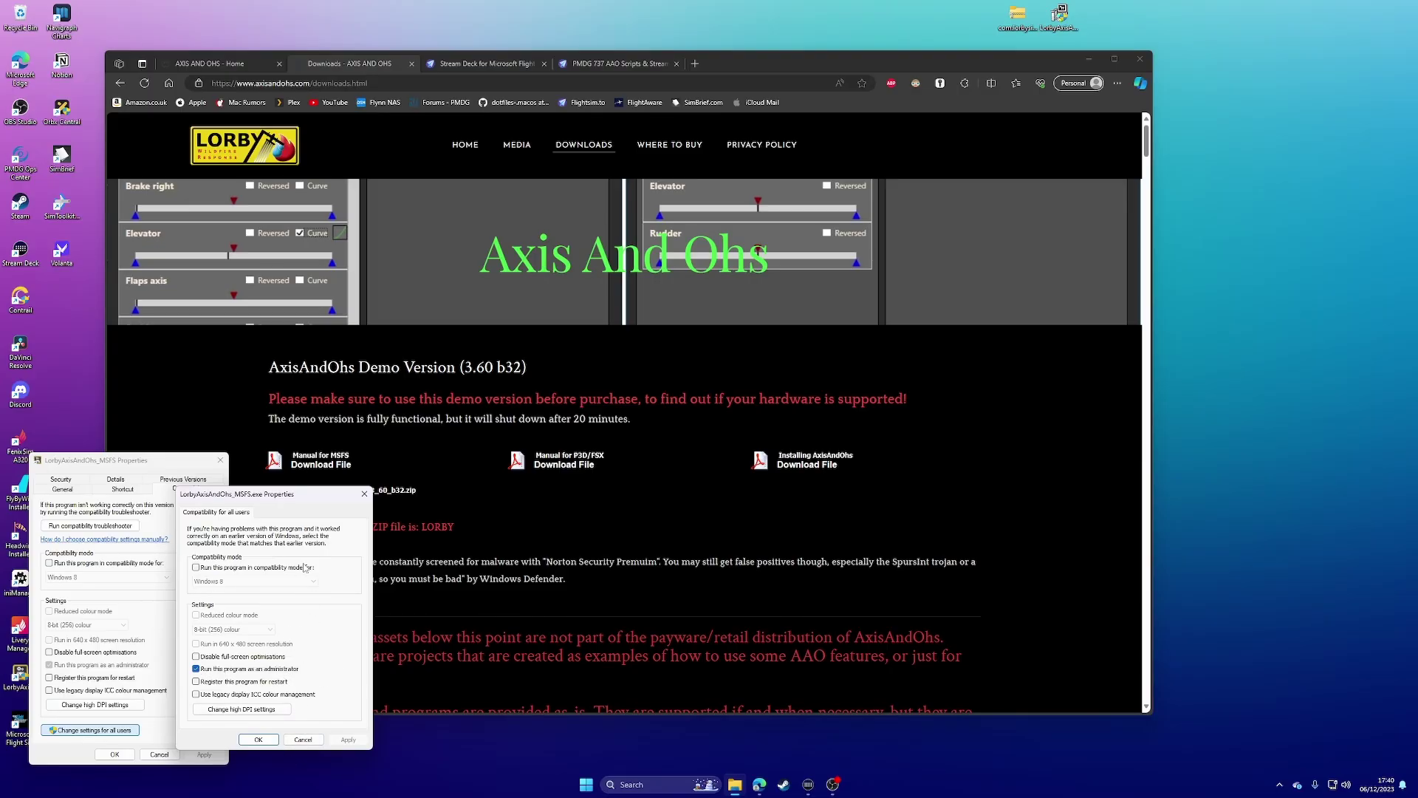
pyautogui.click(303, 739)
pyautogui.click(159, 754)
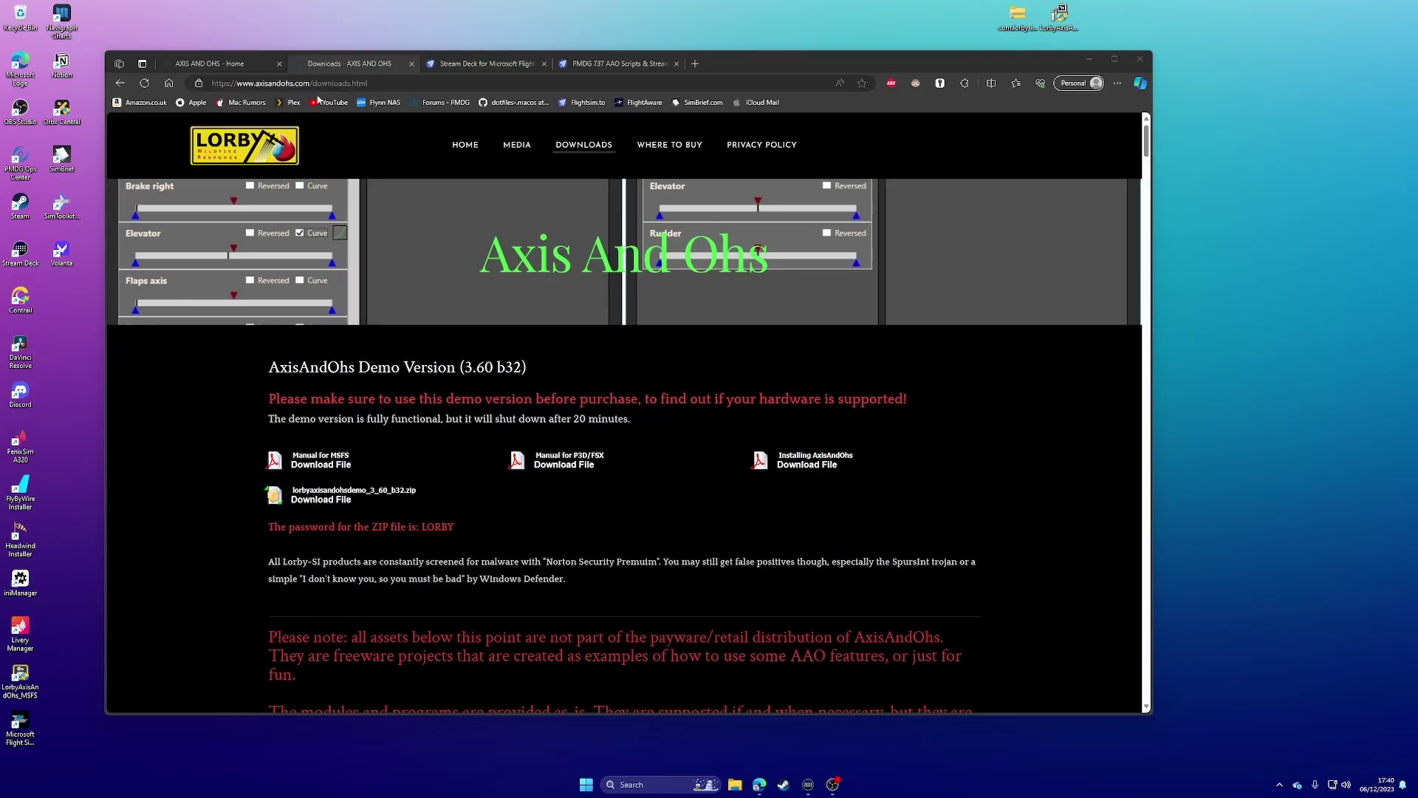
# - Scroll the Edge page down to the 'Plugin for the Elgato Stream Deck' download section
pyautogui.scroll(-7, 618, 436)
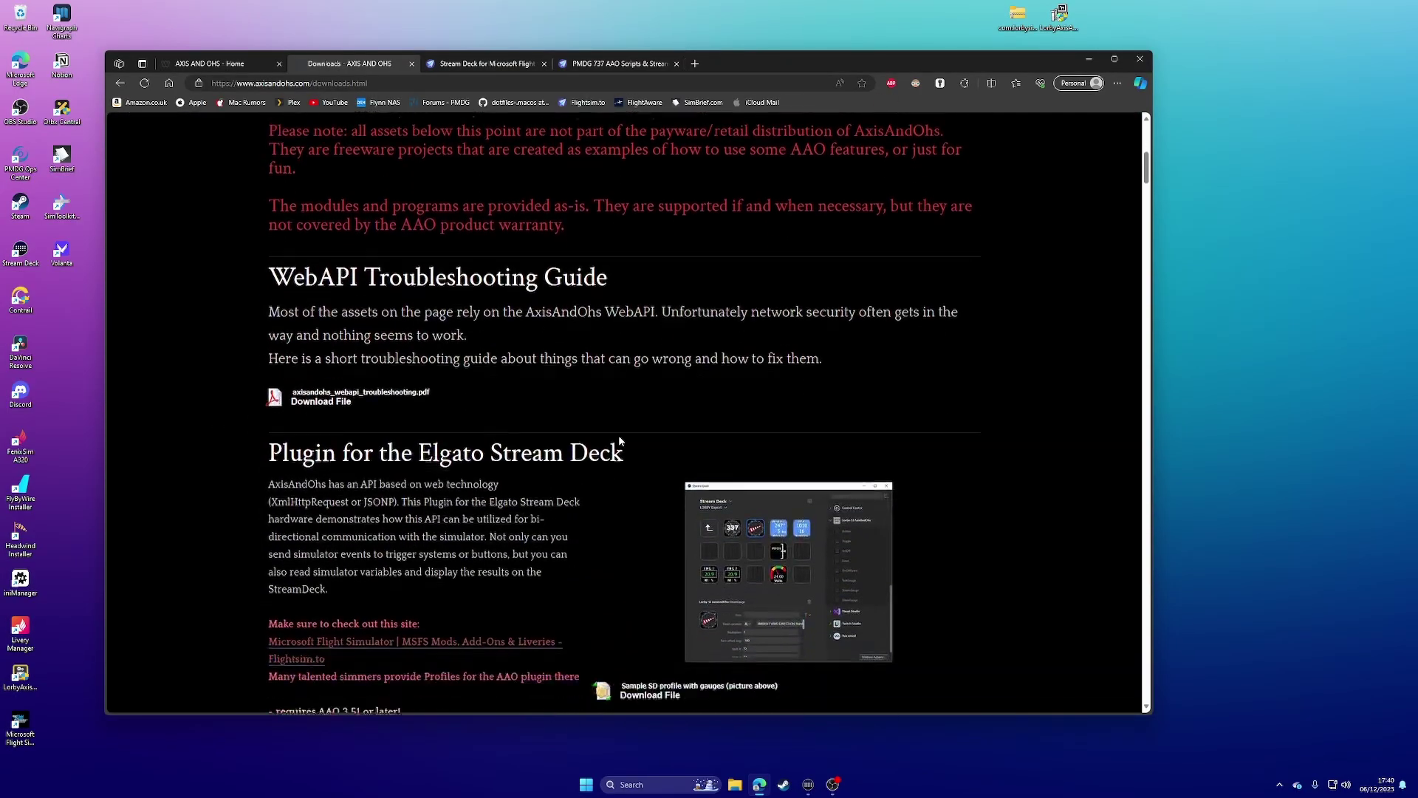
pyautogui.scroll(-3, 618, 436)
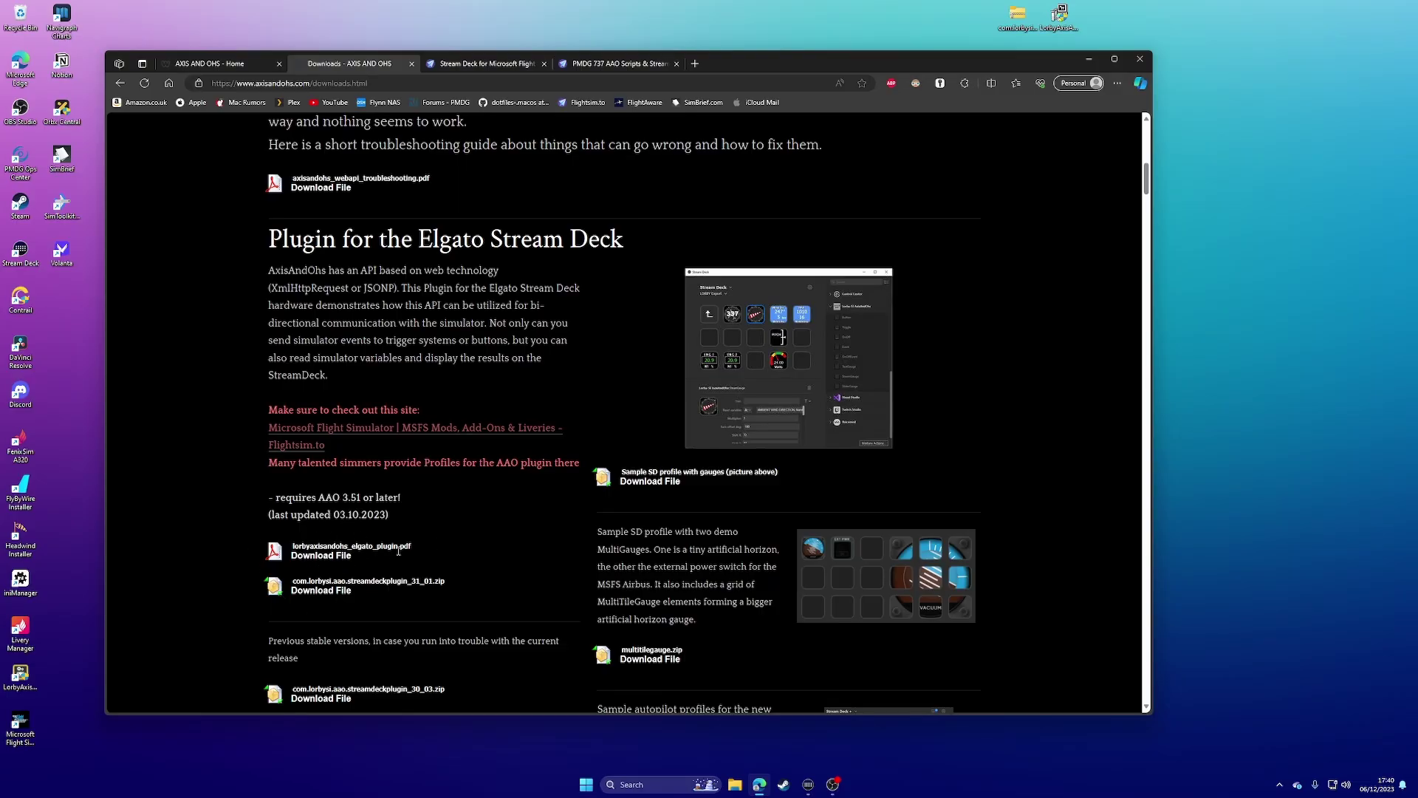
pyautogui.scroll(-1, 665, 406)
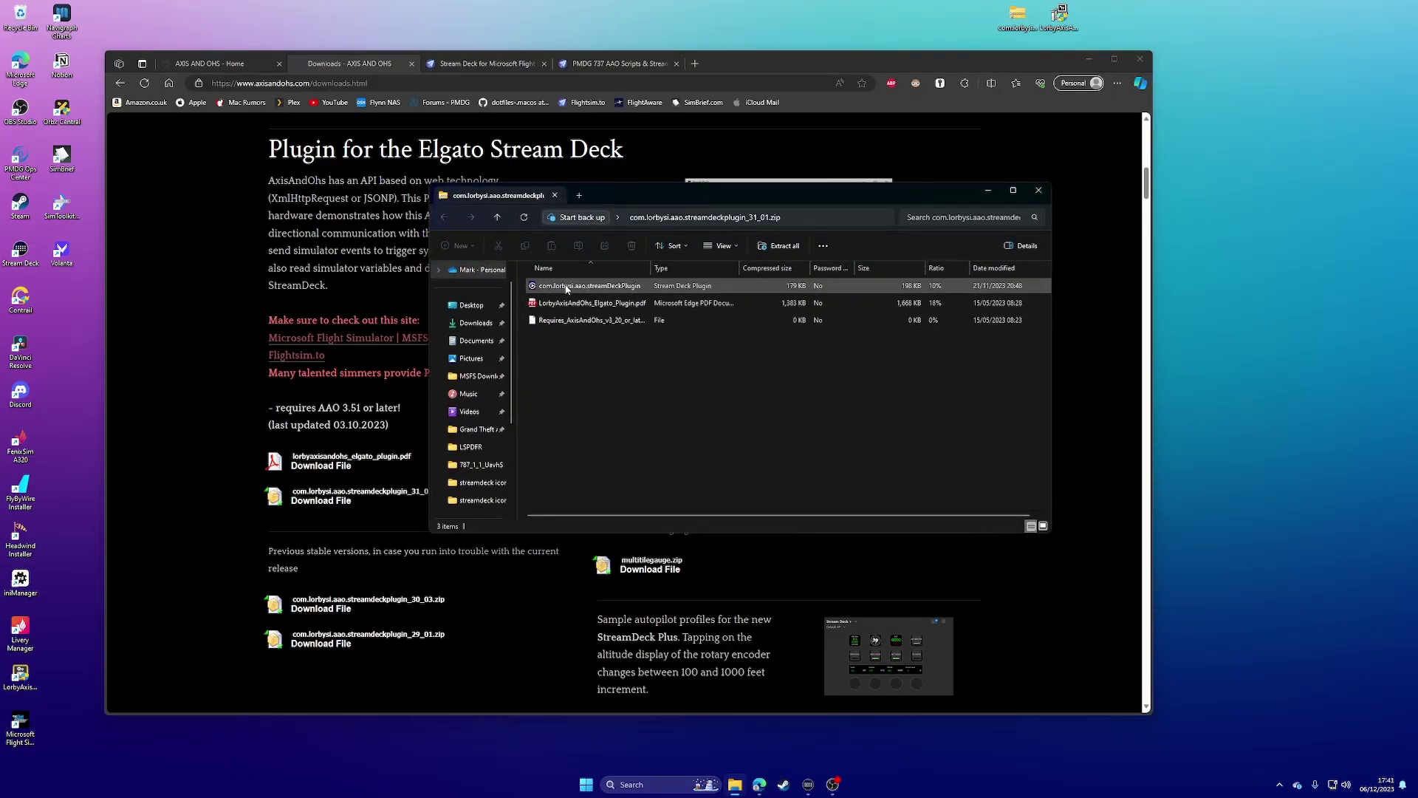
# - Select the streamDeckPlugin file, widen the Name column, then close the plugin archive window
pyautogui.click(635, 285)
pyautogui.moveTo(650, 264); pyautogui.dragTo(683, 266)
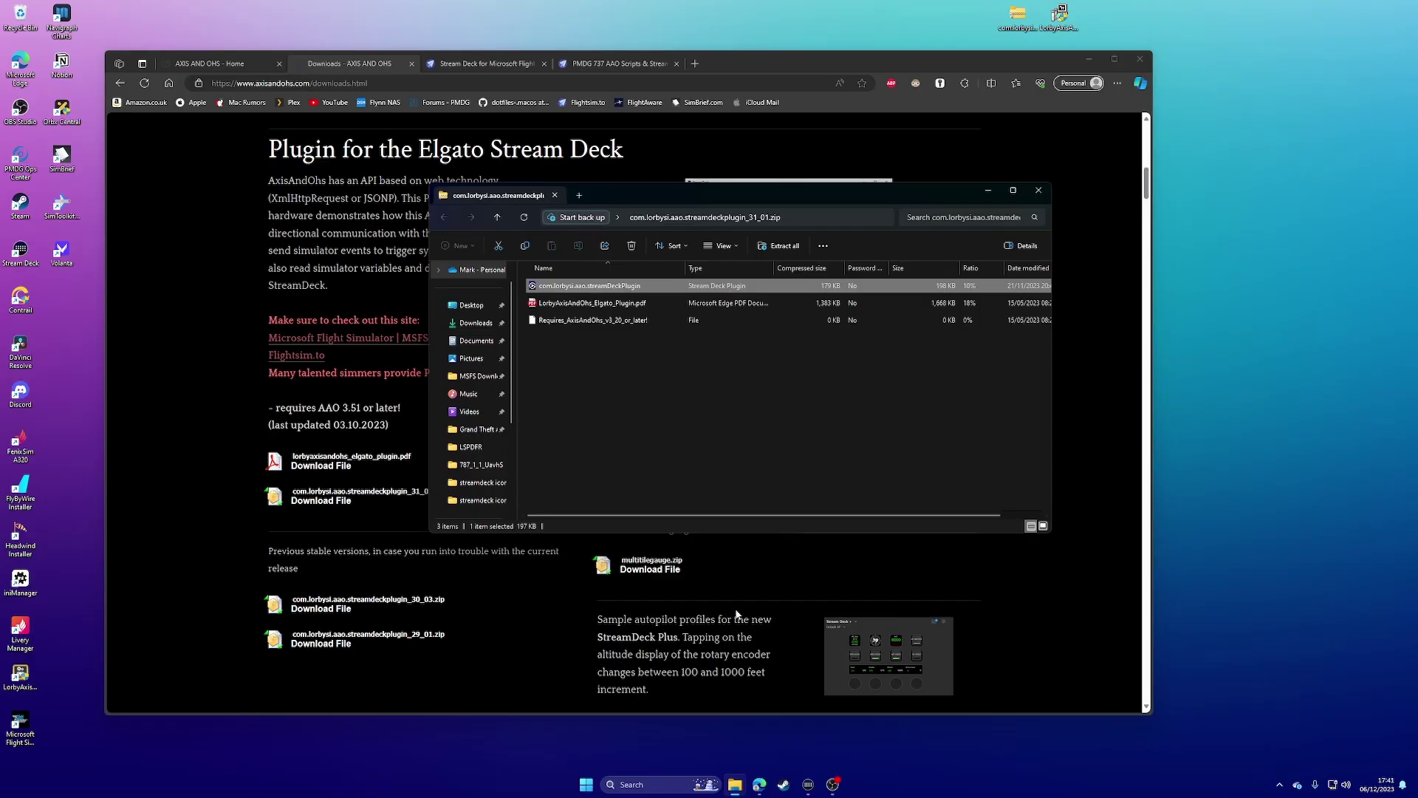
pyautogui.moveTo(812, 791)
pyautogui.click(1038, 191)
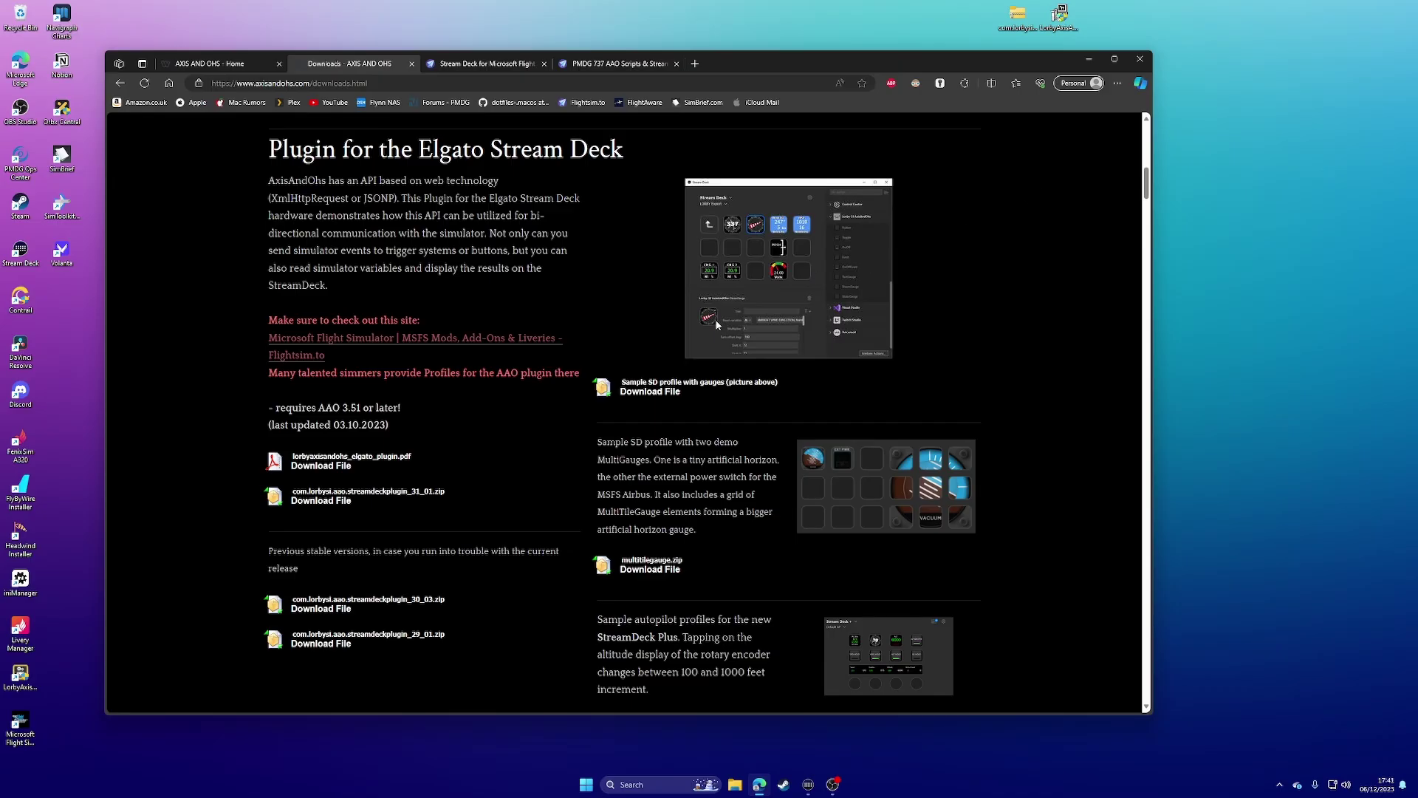
# - Bring up Stream Deck and check its device list and the Stream Deck XL profile list
pyautogui.click(807, 784)
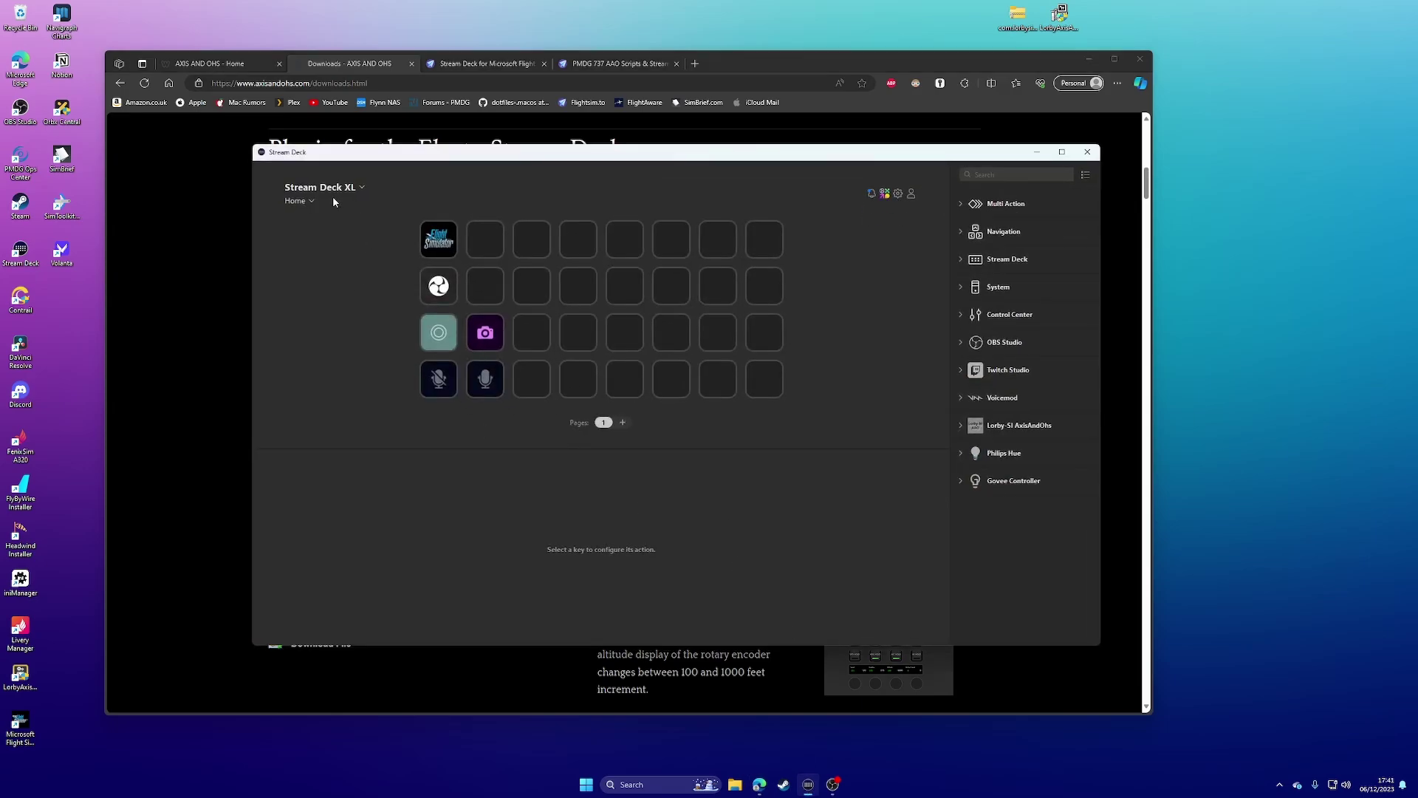
pyautogui.click(334, 190)
pyautogui.click(328, 202)
pyautogui.click(313, 202)
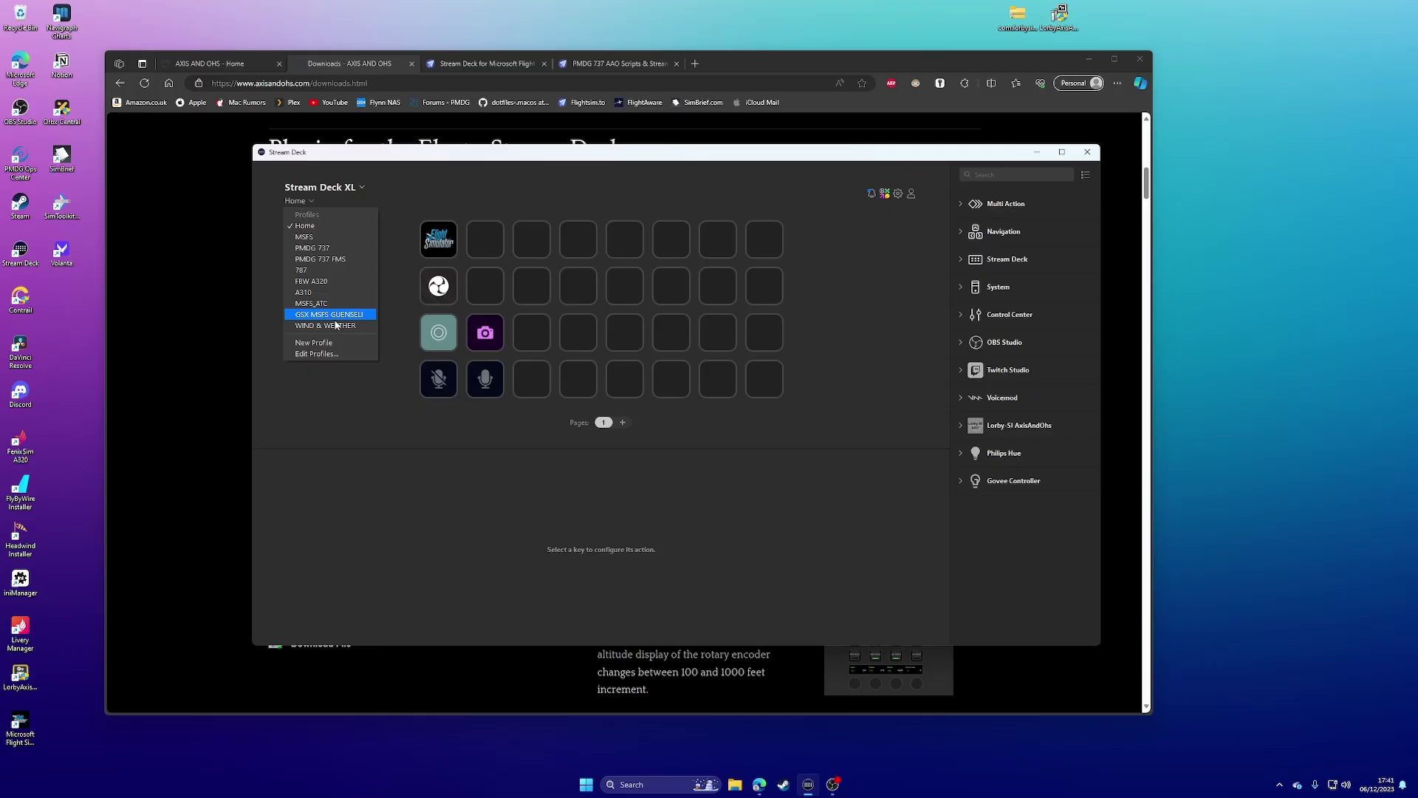
pyautogui.click(409, 195)
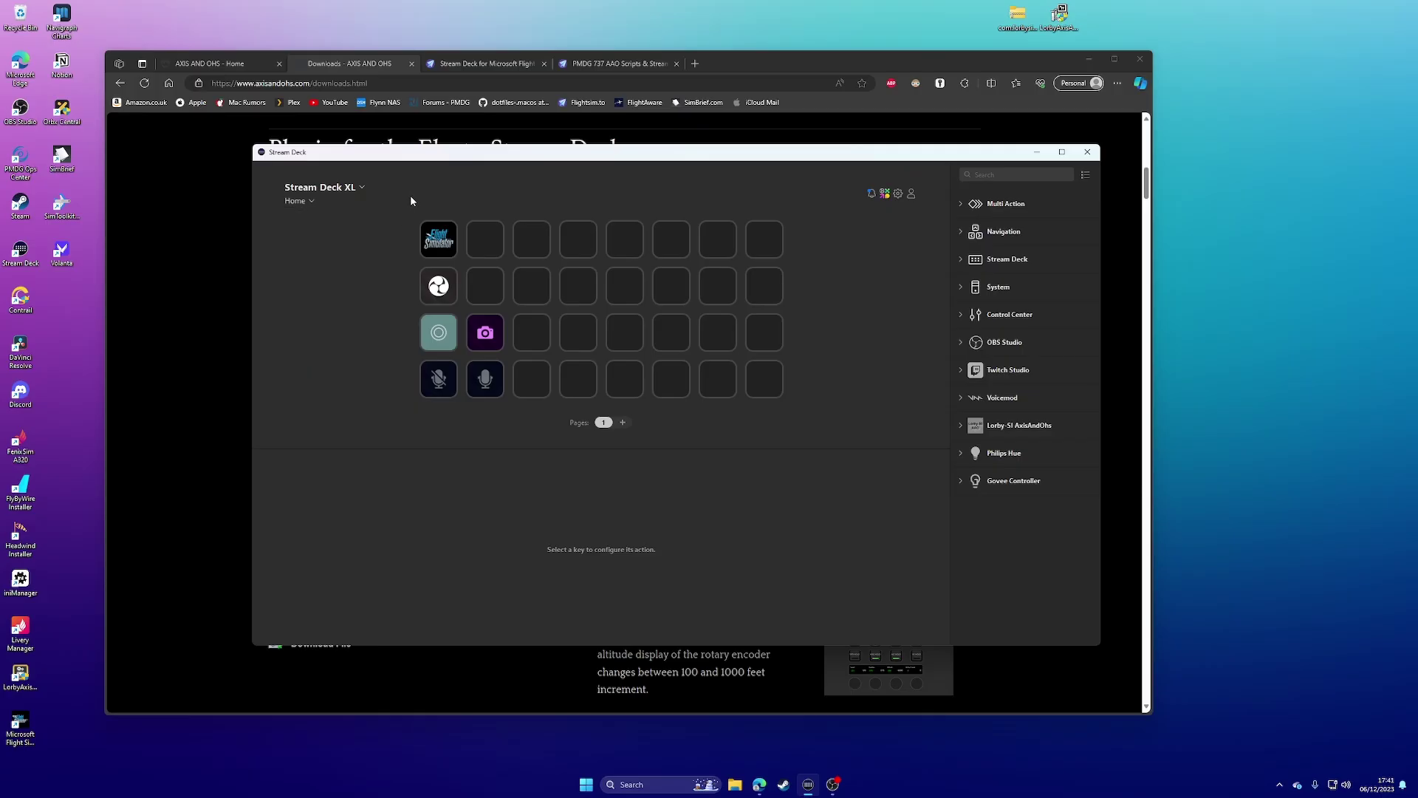
# - Switch to the Stream Deck + device, keep its MSFS profile, and minimize the app
pyautogui.click(342, 189)
pyautogui.click(329, 212)
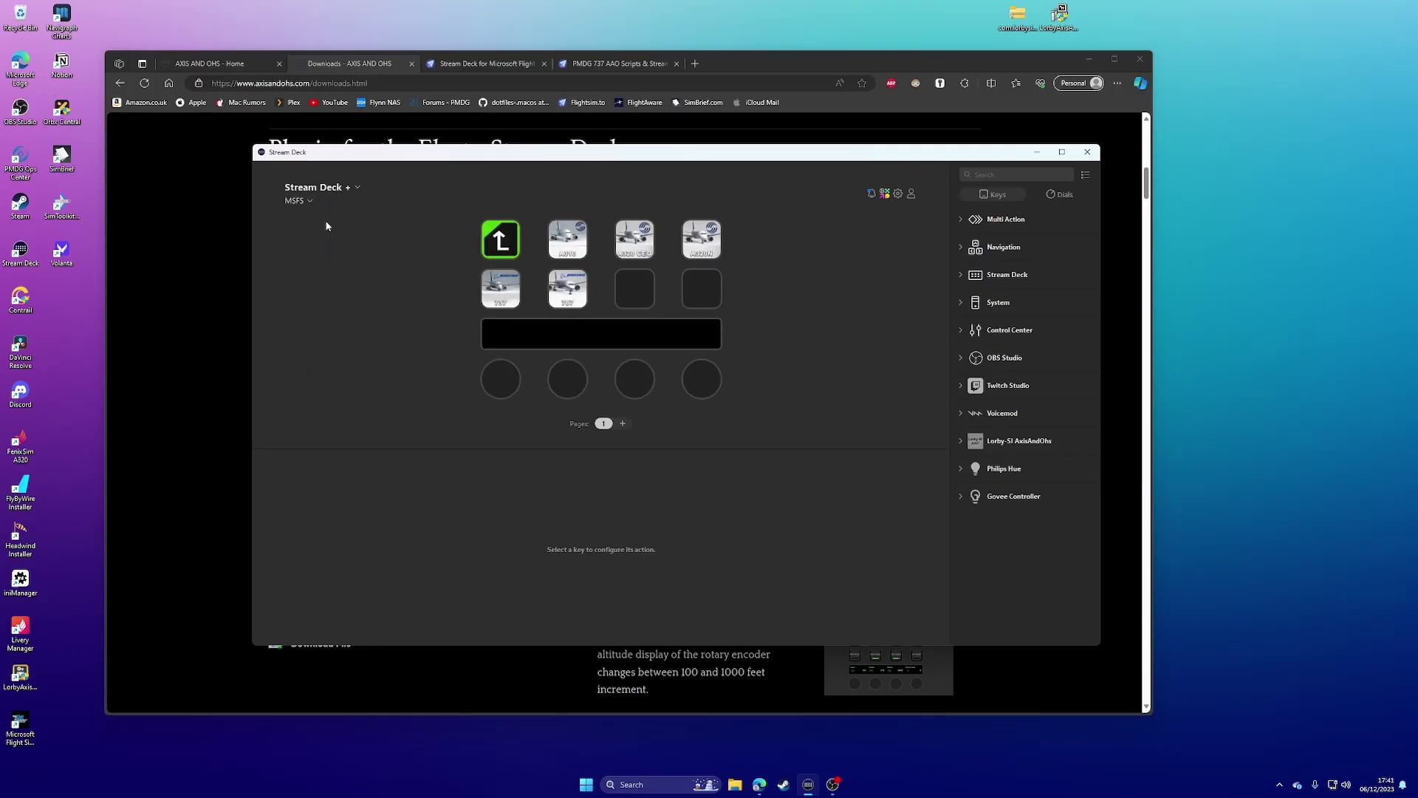
pyautogui.click(297, 201)
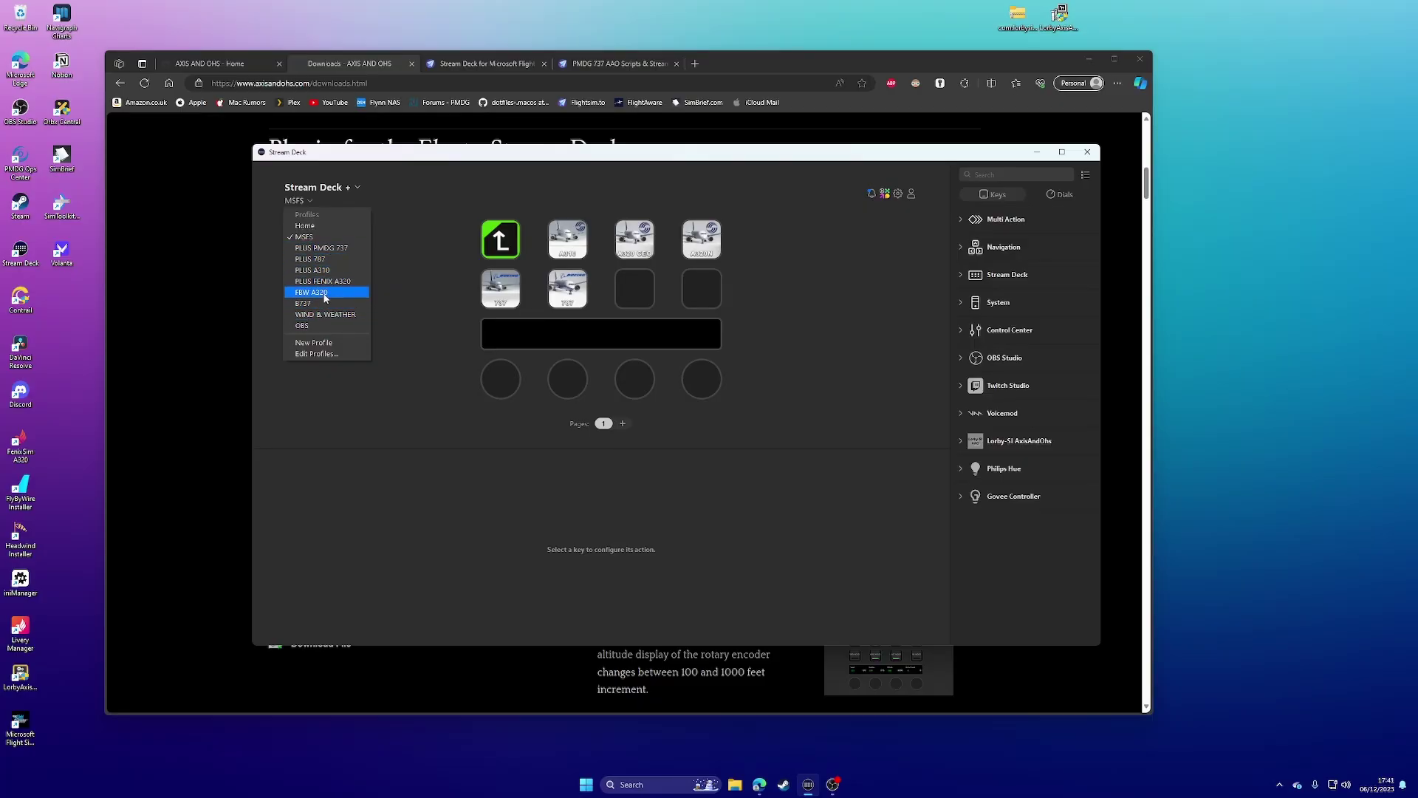
pyautogui.click(418, 394)
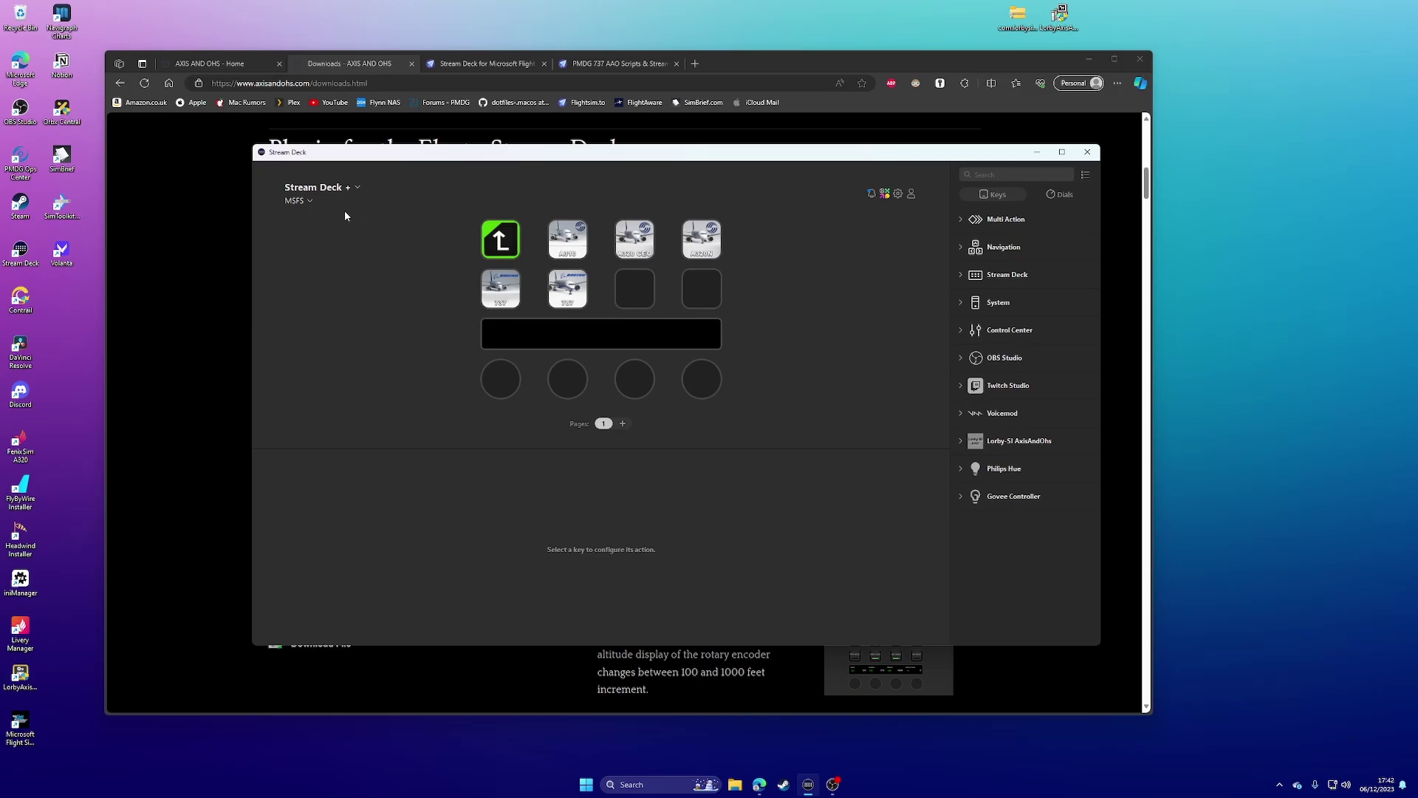
pyautogui.click(1037, 152)
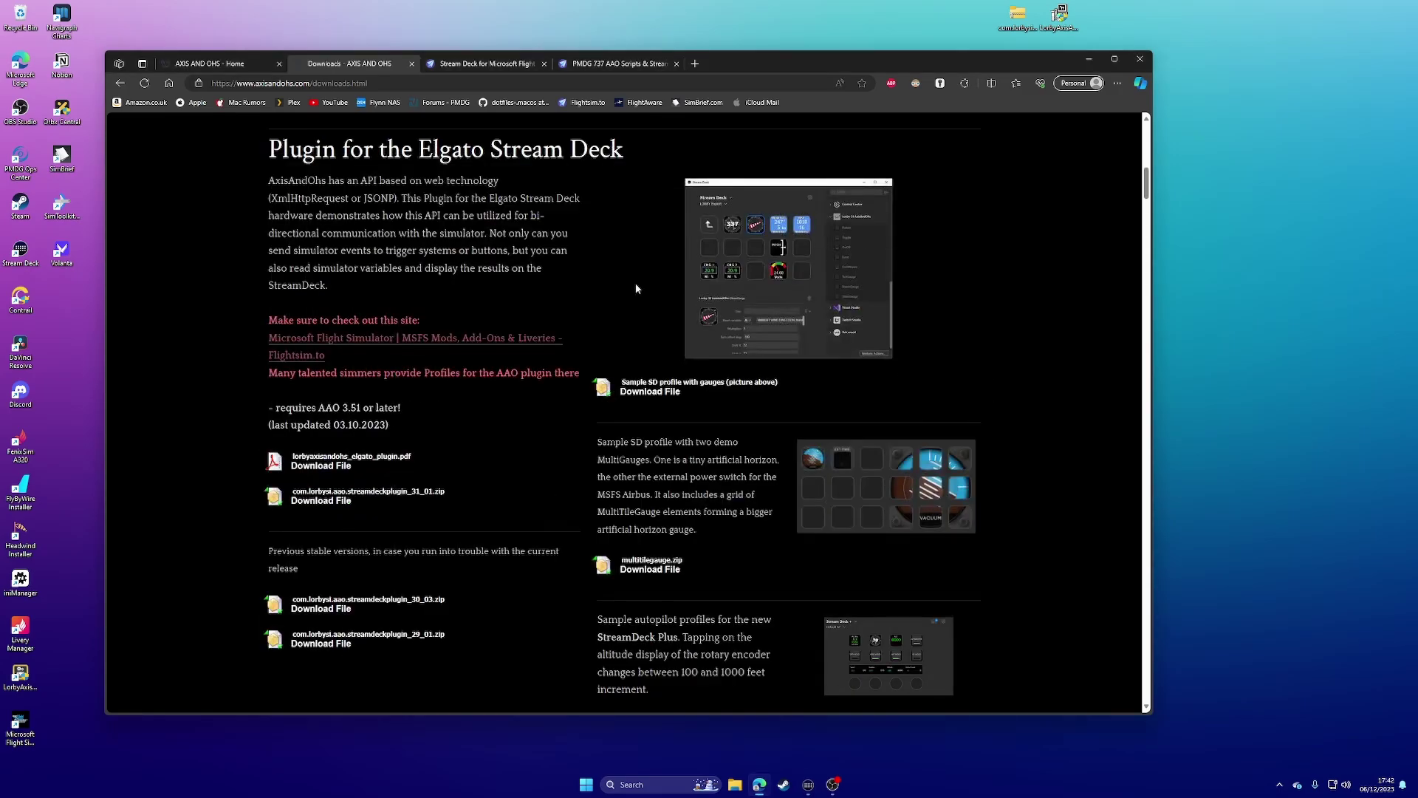
# - On the Flightsim.to Stream Deck page, list the newest released and most recently updated uploads
pyautogui.click(471, 65)
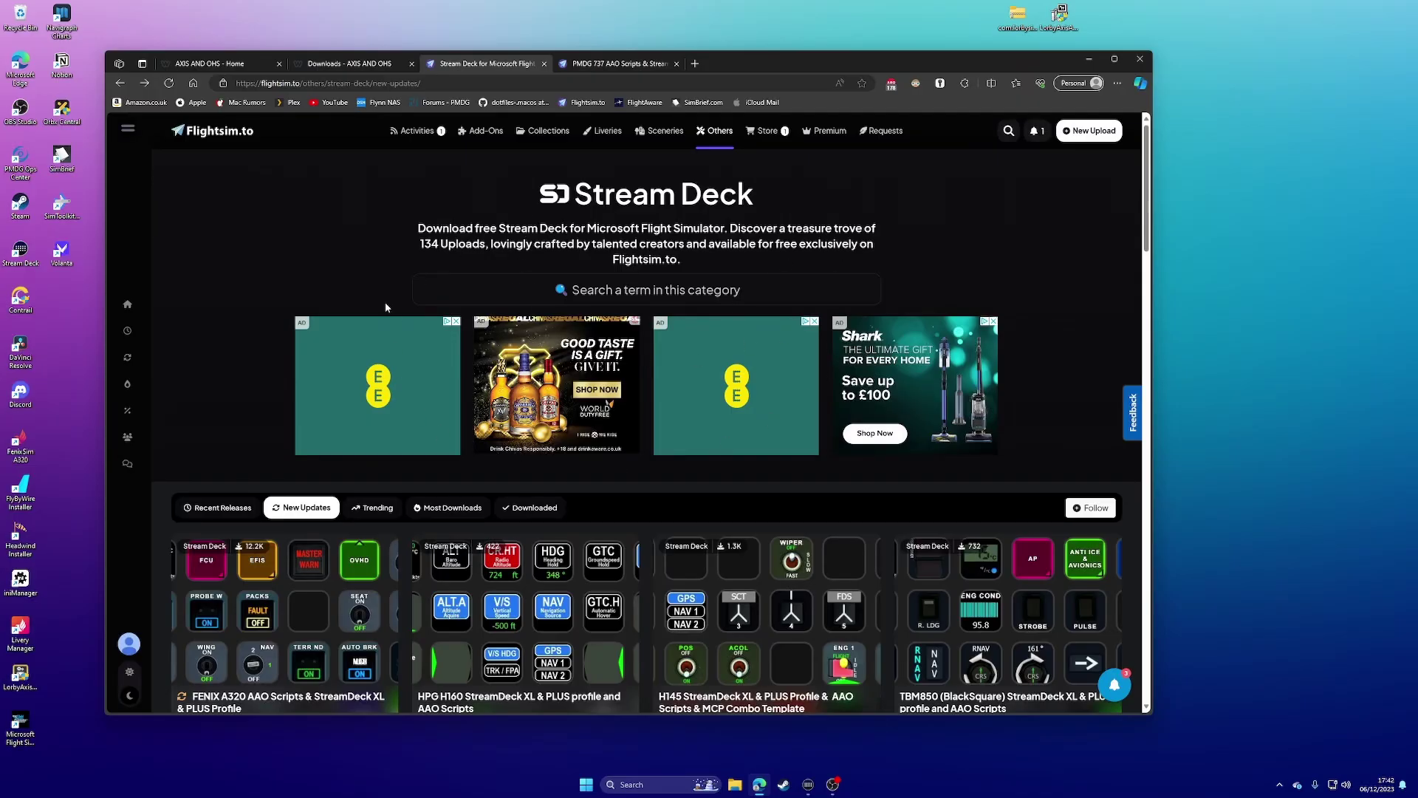
pyautogui.scroll(-4, 669, 361)
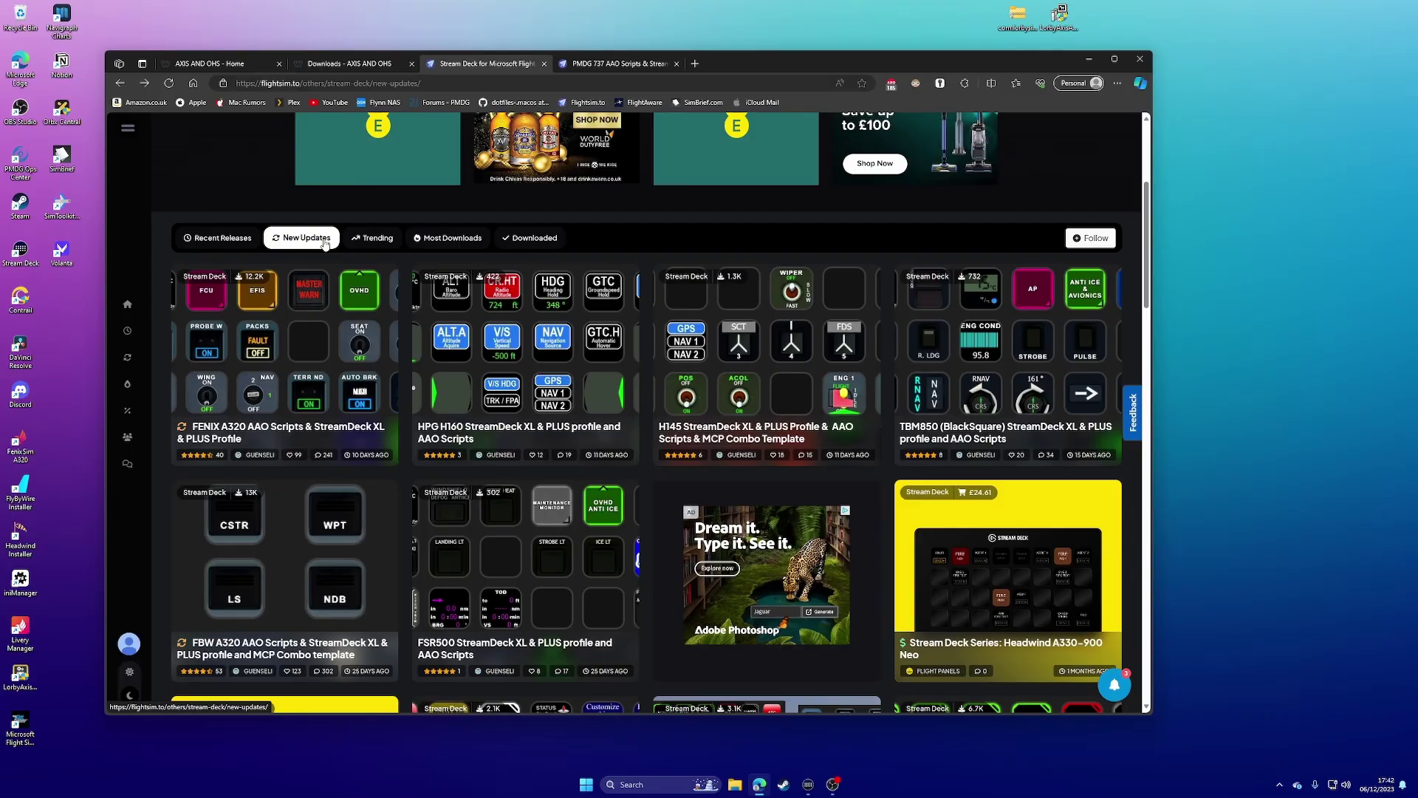
pyautogui.click(220, 238)
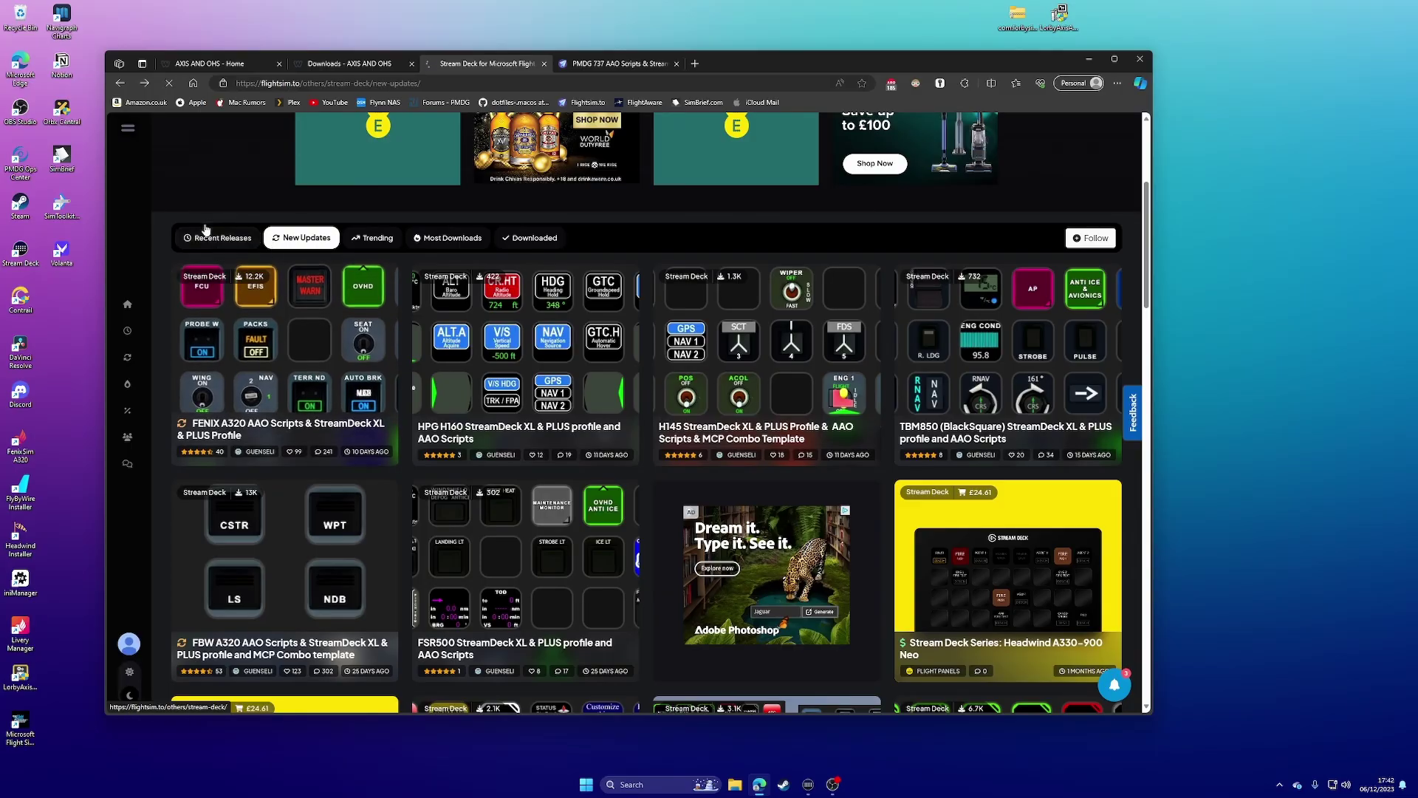
pyautogui.scroll(-2, 397, 302)
pyautogui.scroll(-4, 398, 302)
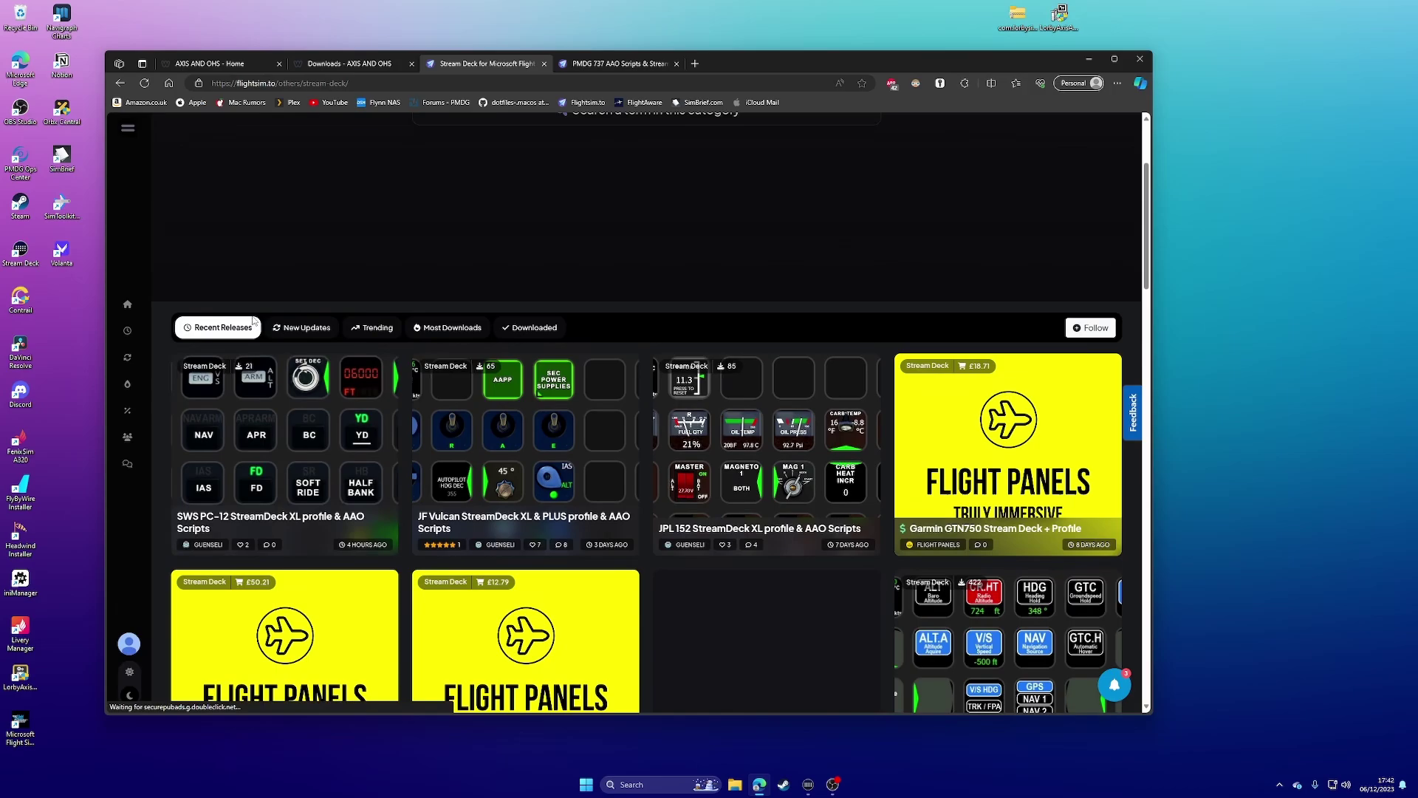
pyautogui.click(307, 331)
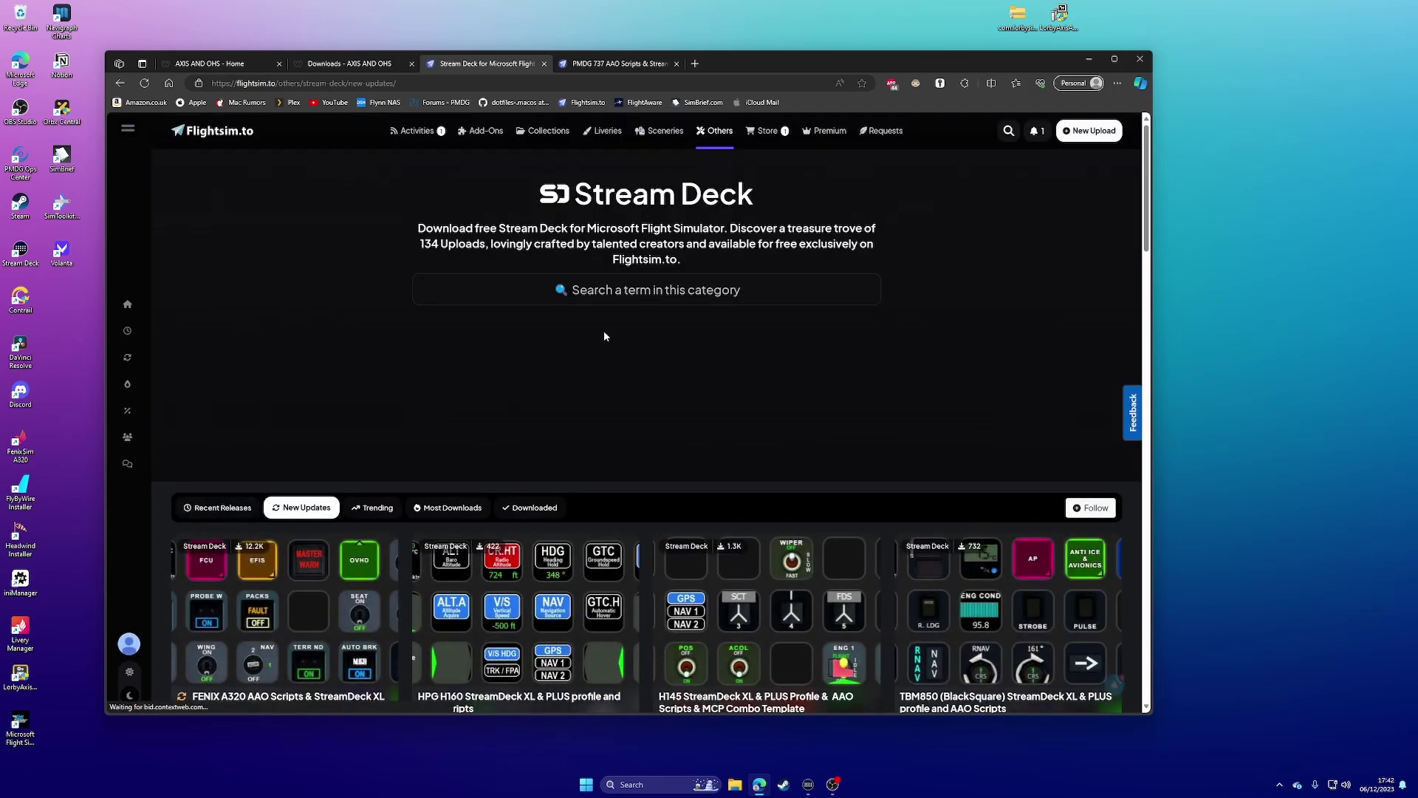
pyautogui.scroll(-4, 653, 353)
pyautogui.scroll(-14, 653, 353)
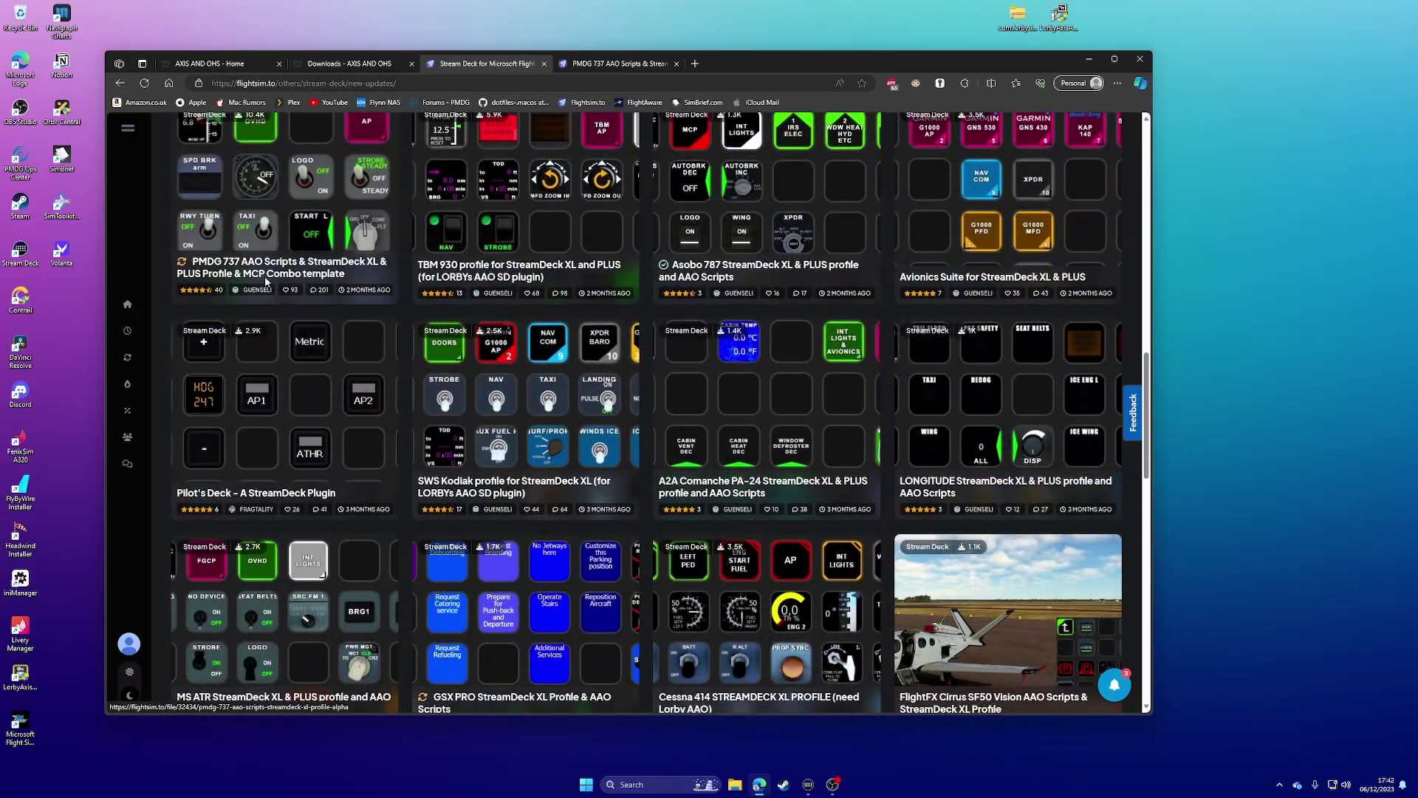
# - Go to the PMDG 737 AAO Scripts & StreamDeck XL & PLUS Profile tab, close its duplicate, and scroll to the description
pyautogui.click(288, 270)
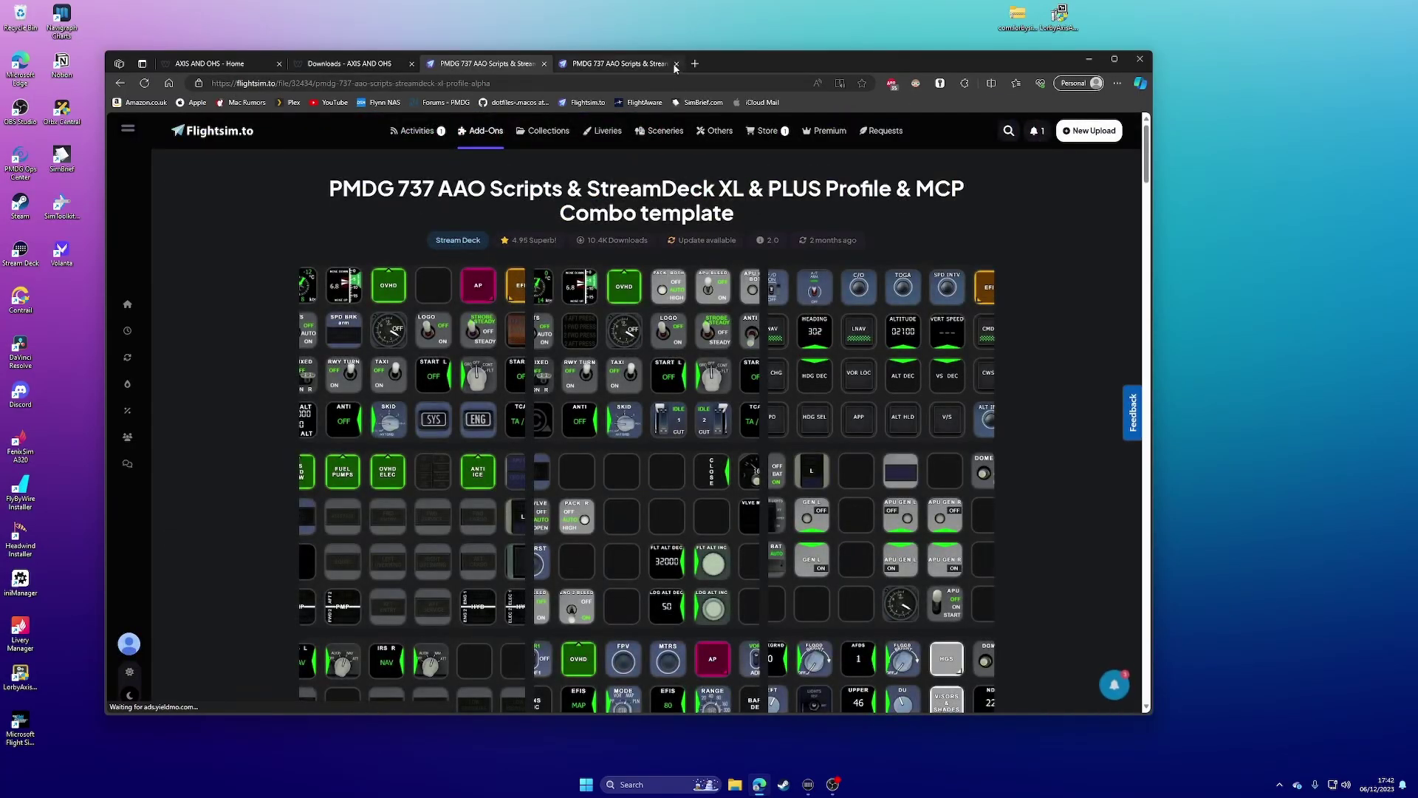
pyautogui.click(675, 63)
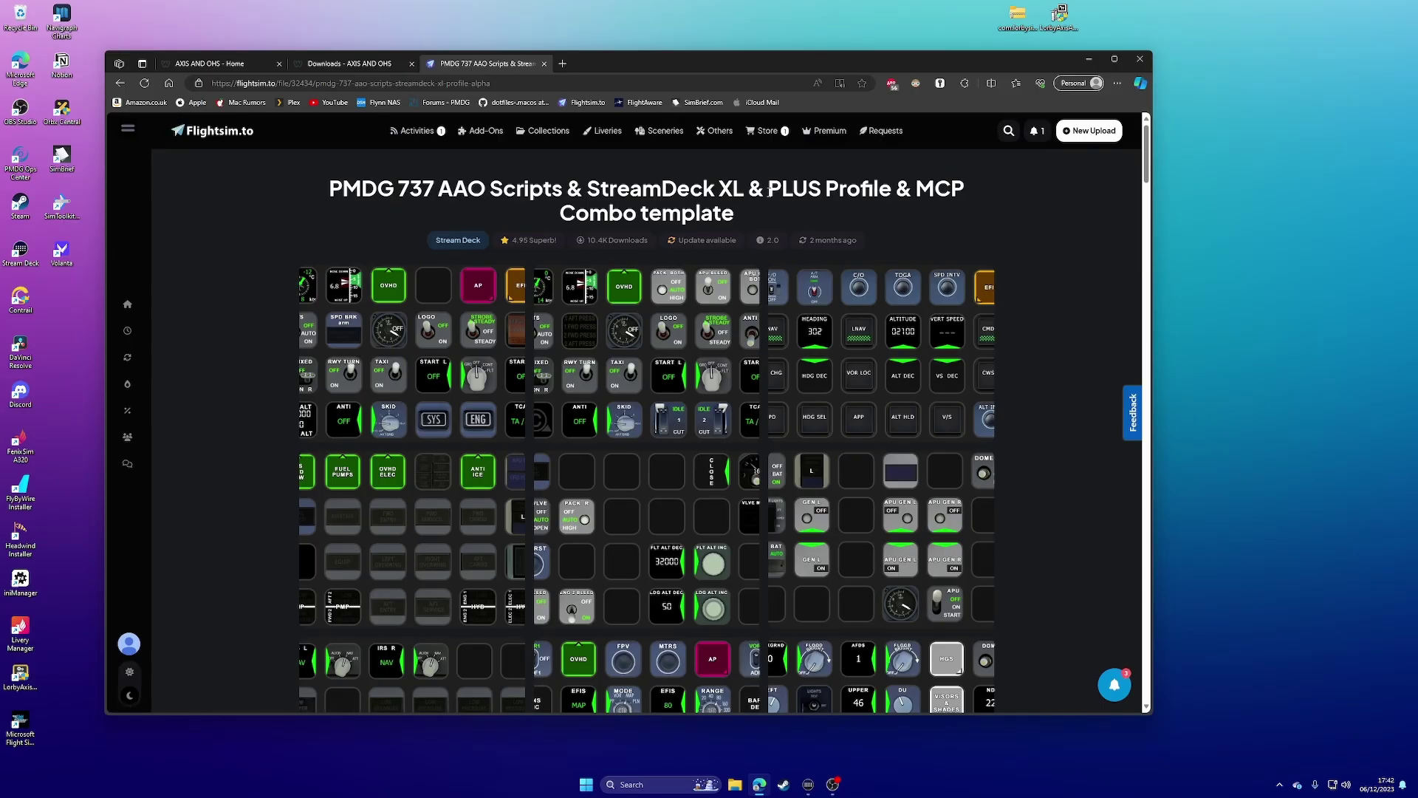
pyautogui.scroll(-2, 828, 520)
pyautogui.scroll(-1, 828, 521)
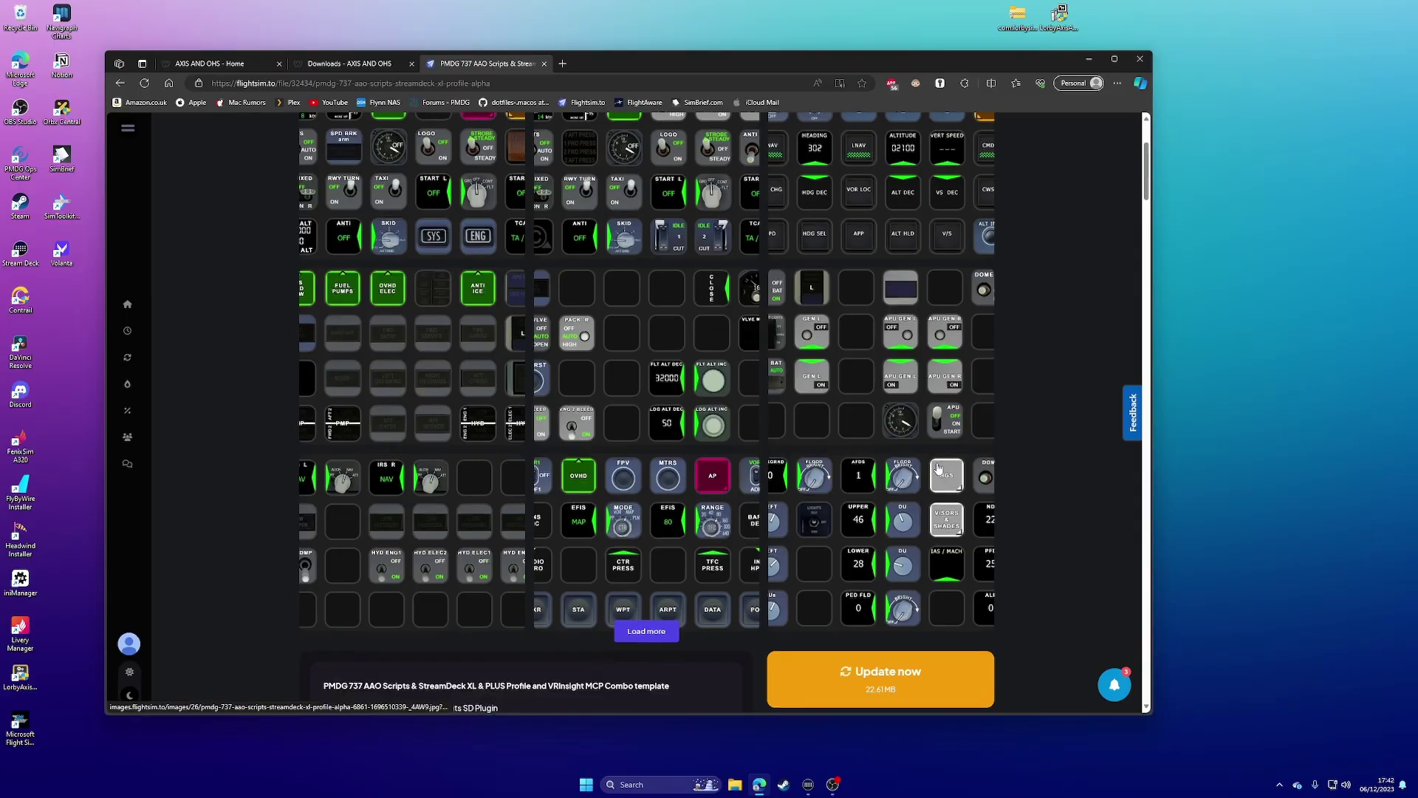
pyautogui.scroll(-6, 628, 413)
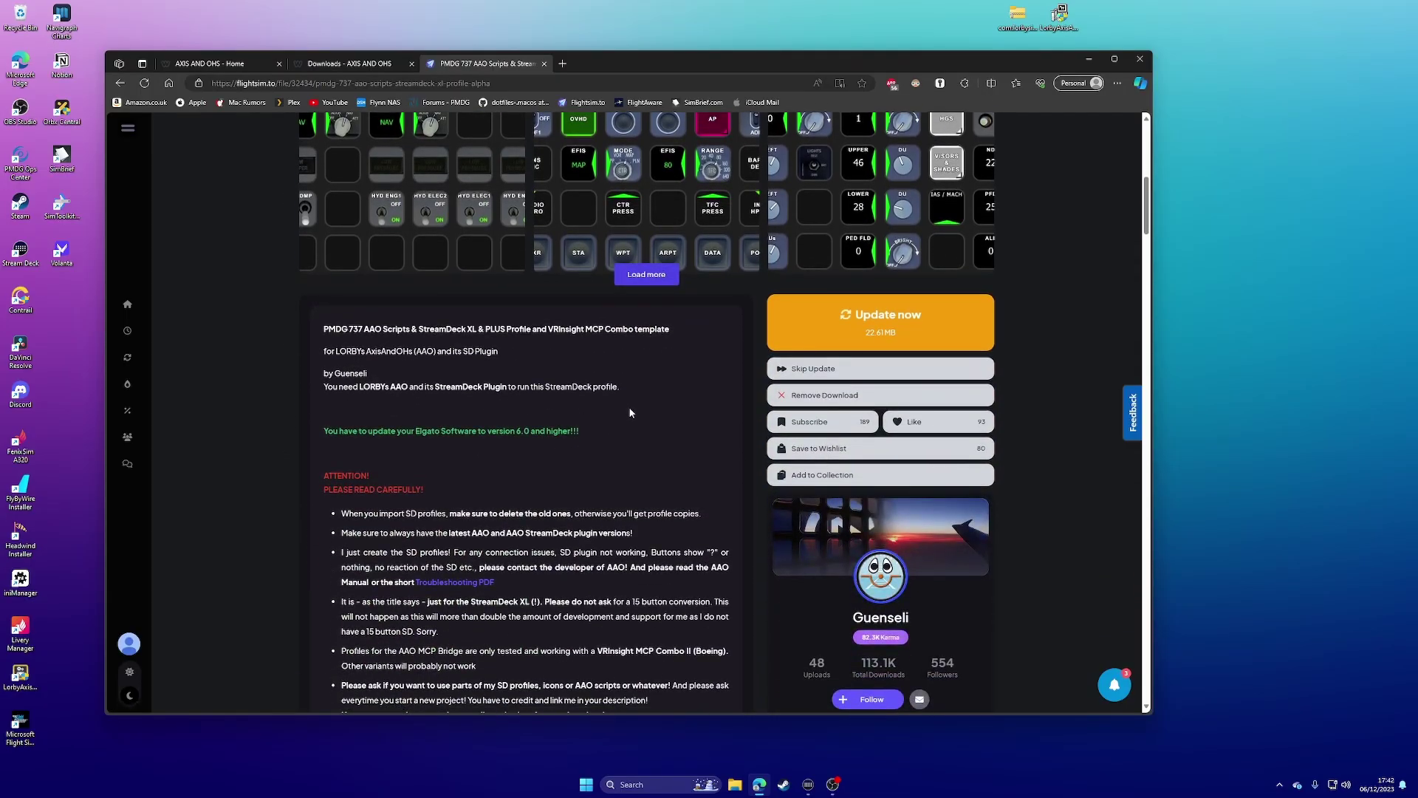
# - Show the Stream Deck + on PLUS PMDG 737, then the Stream Deck XL on PMDG 737
pyautogui.click(808, 784)
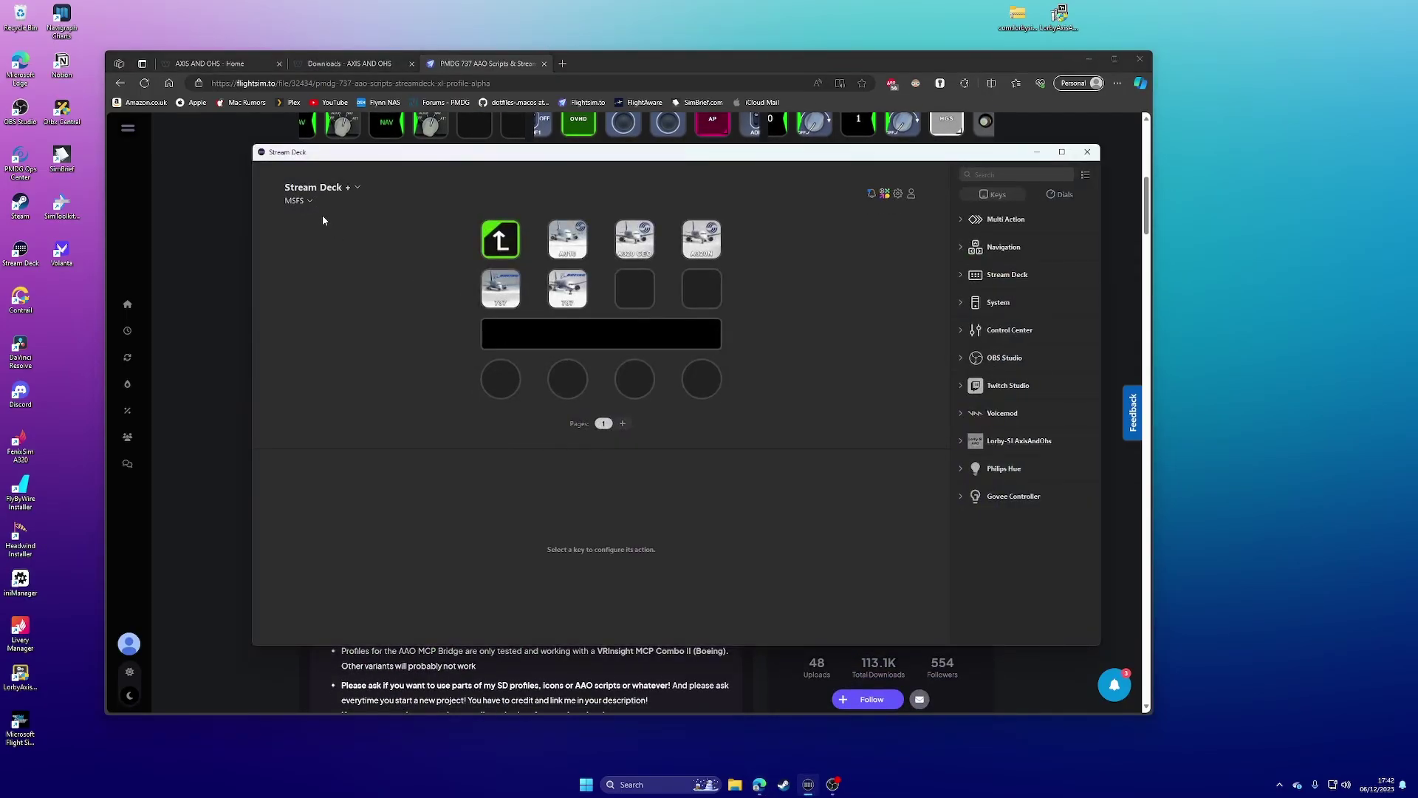
pyautogui.click(301, 201)
pyautogui.click(320, 248)
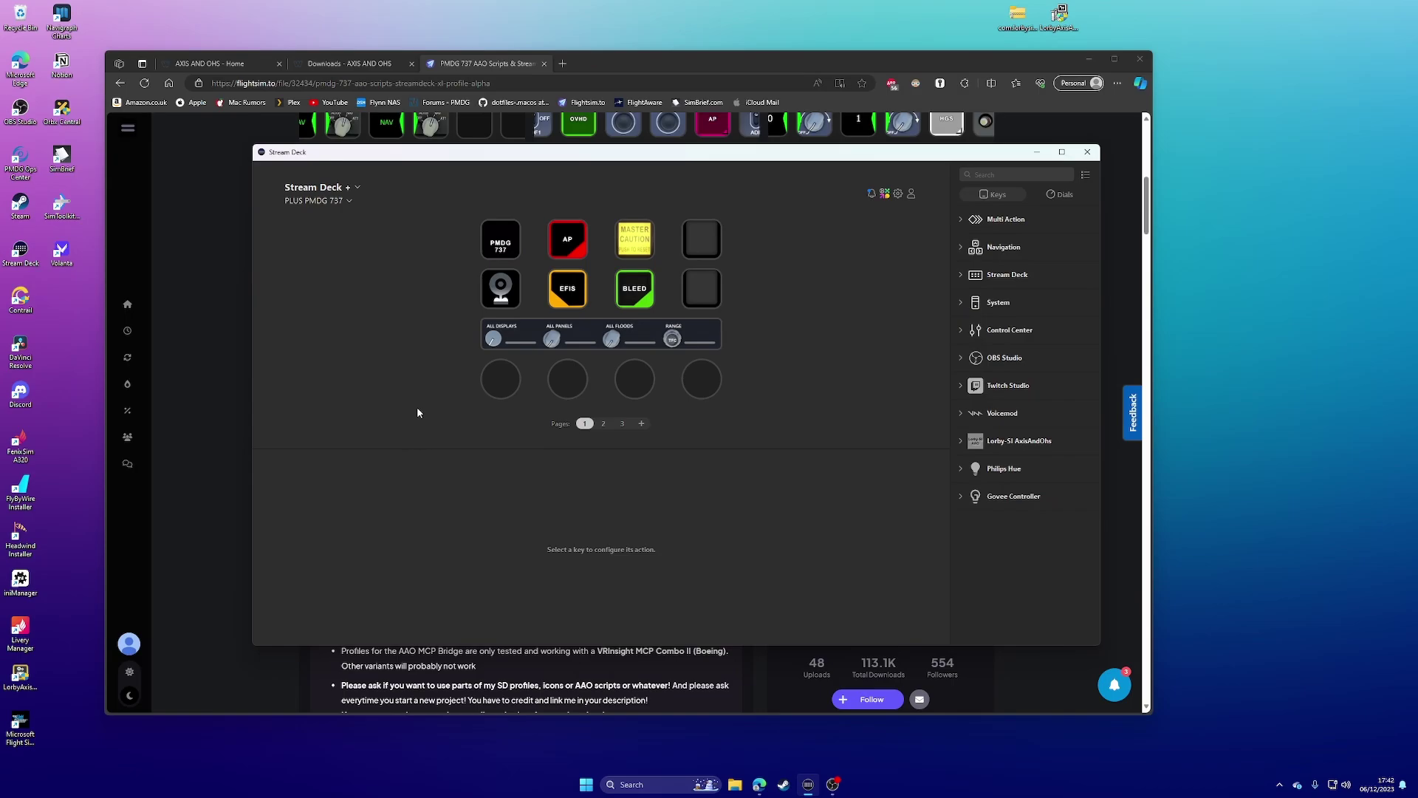
pyautogui.click(333, 189)
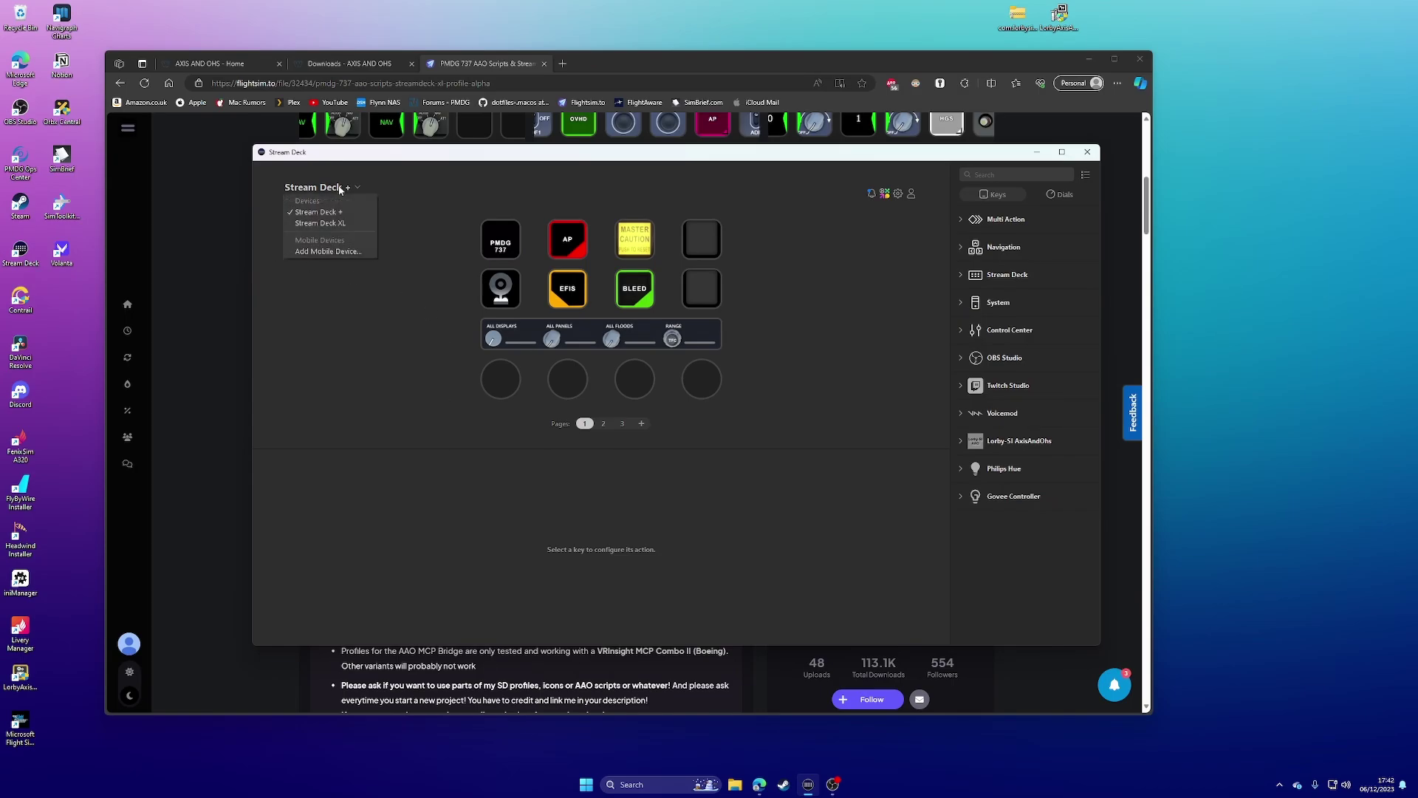
pyautogui.click(314, 220)
pyautogui.click(306, 202)
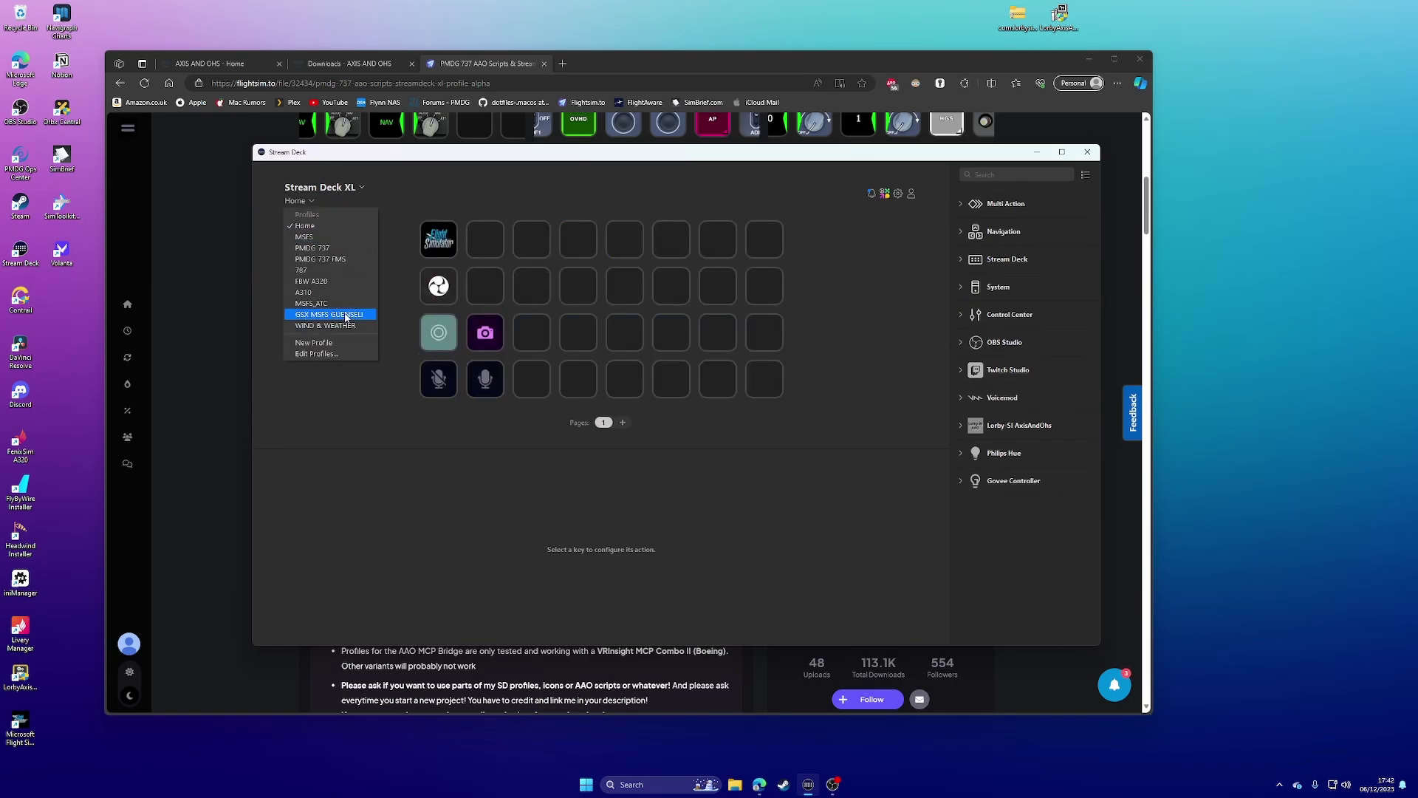
pyautogui.click(325, 246)
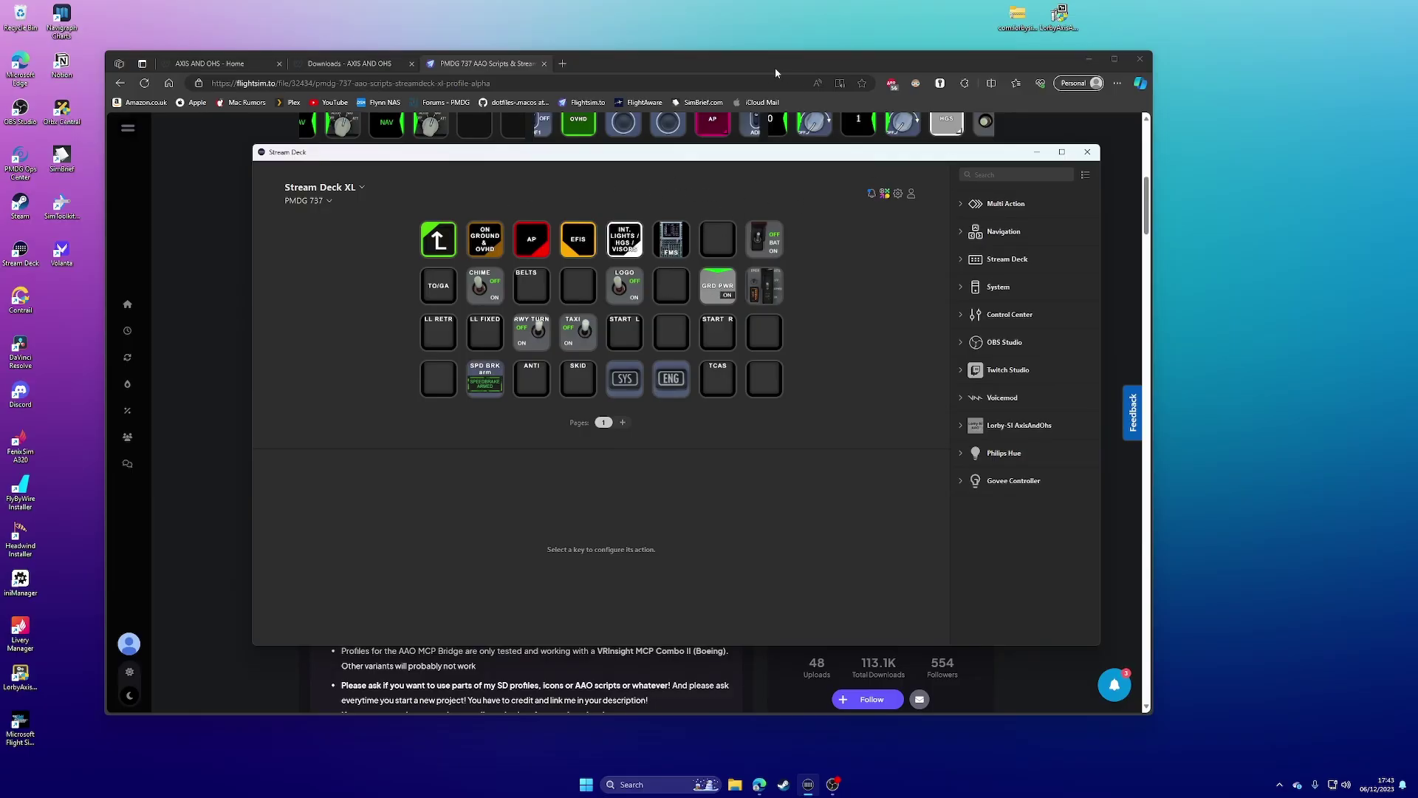
# - Request the PMDG 737 profile update with Update now, pass the reCAPTCHA, and start the download
pyautogui.click(694, 63)
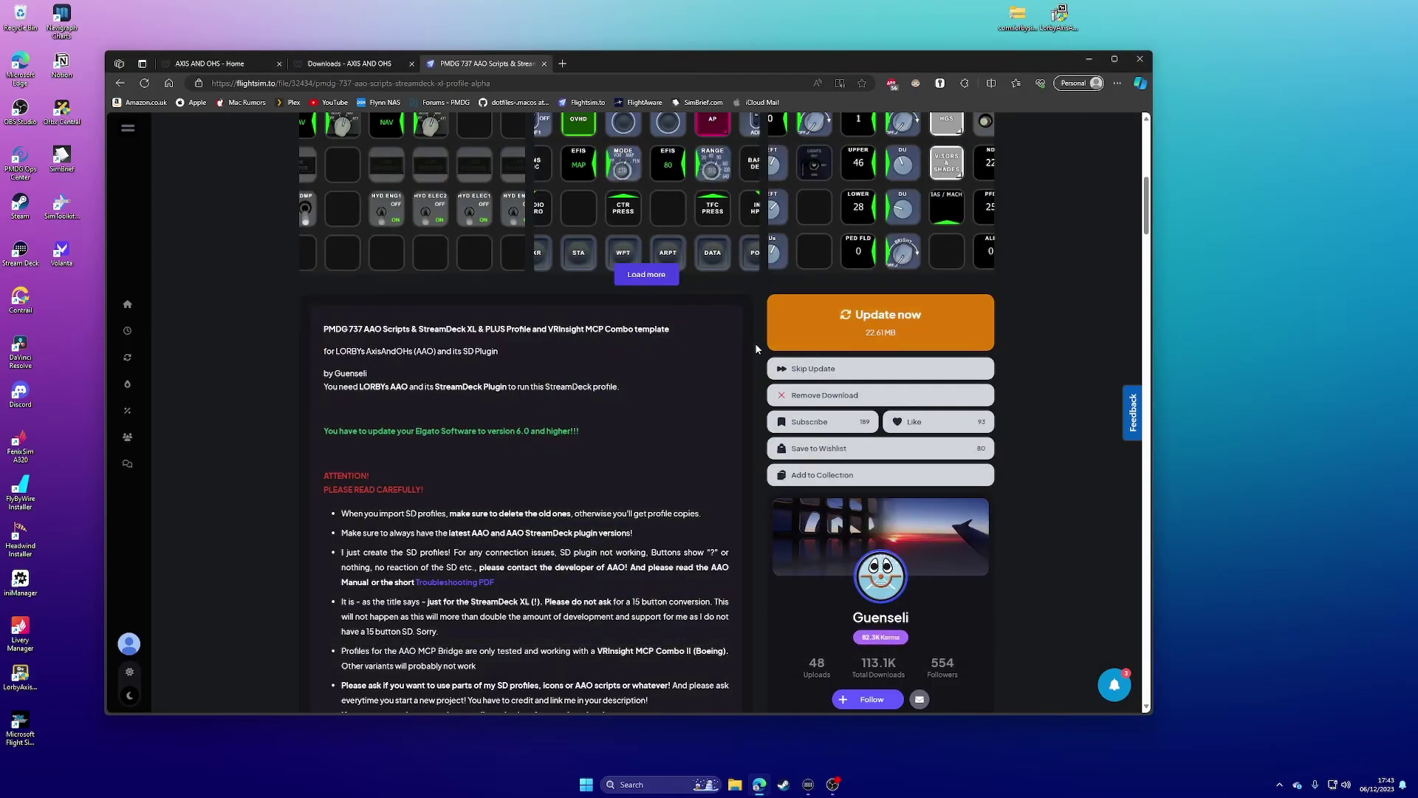
pyautogui.scroll(7, 755, 342)
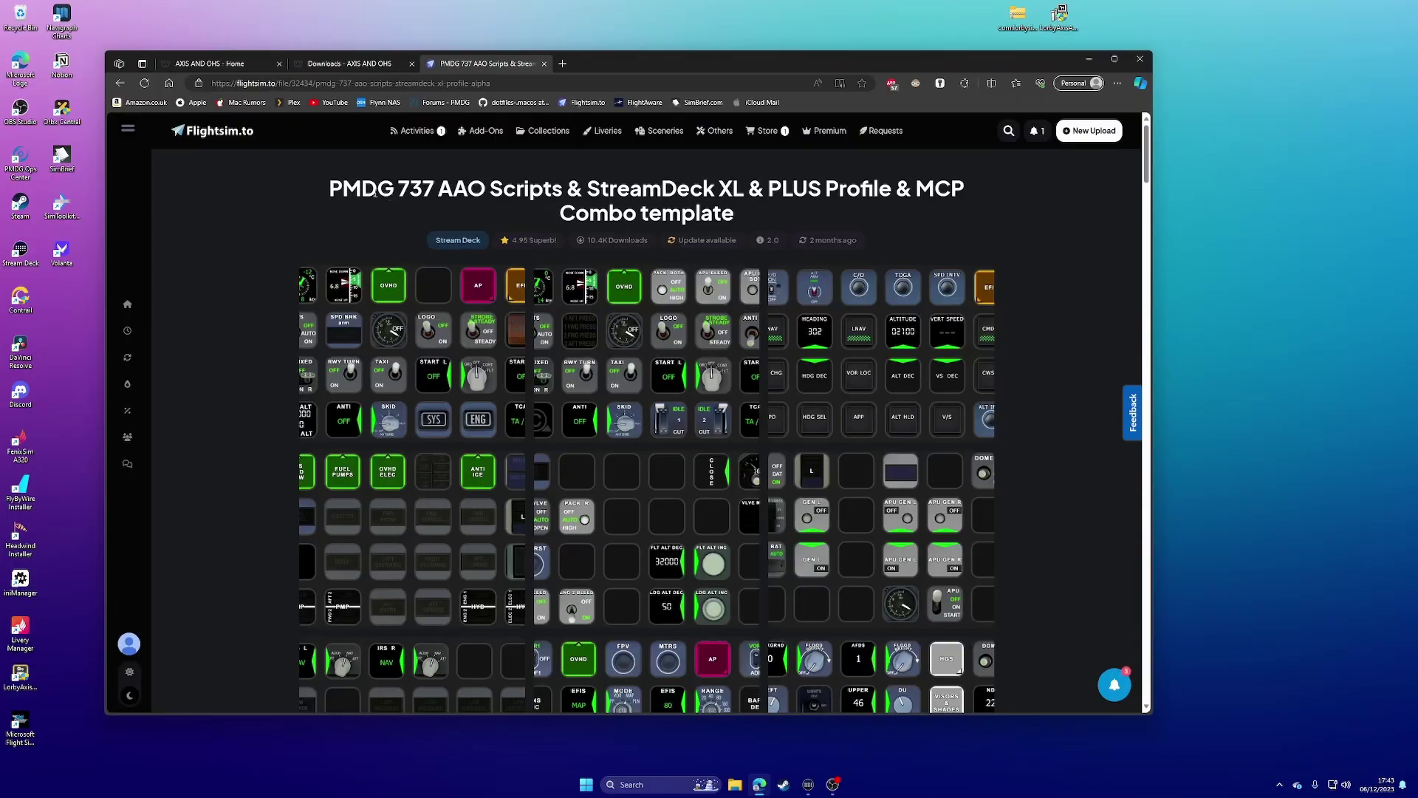
pyautogui.scroll(-1, 526, 292)
pyautogui.scroll(-8, 525, 292)
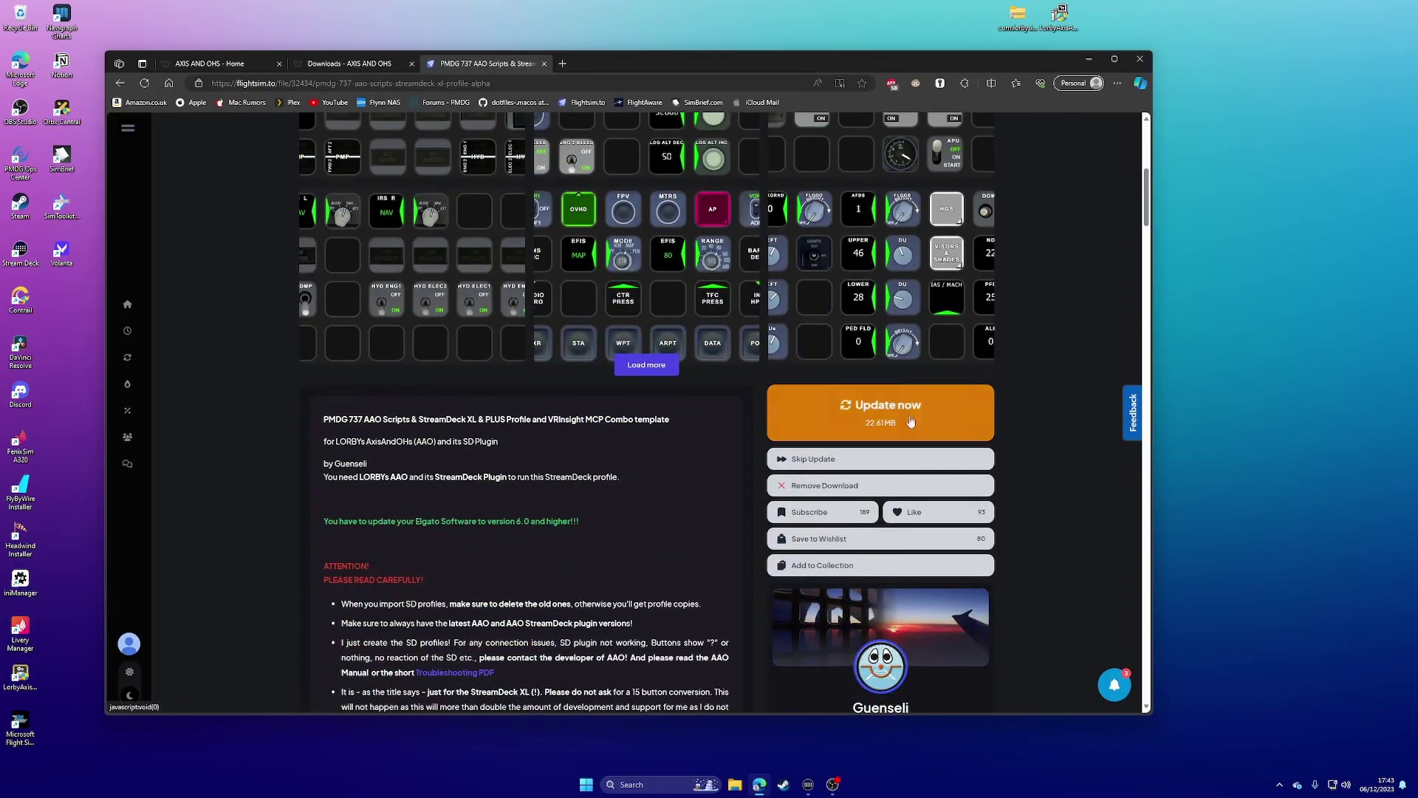
pyautogui.click(877, 412)
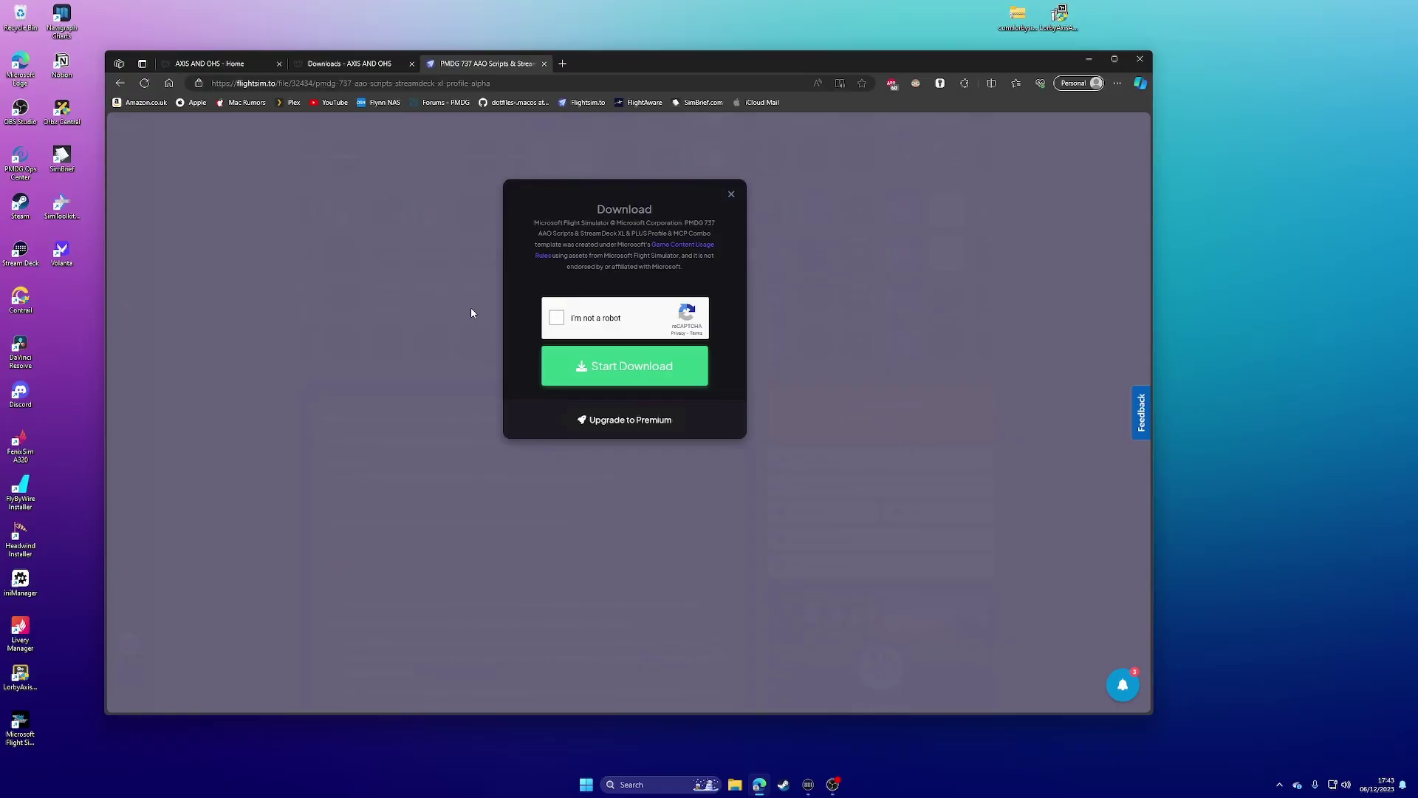
pyautogui.click(556, 318)
pyautogui.click(633, 367)
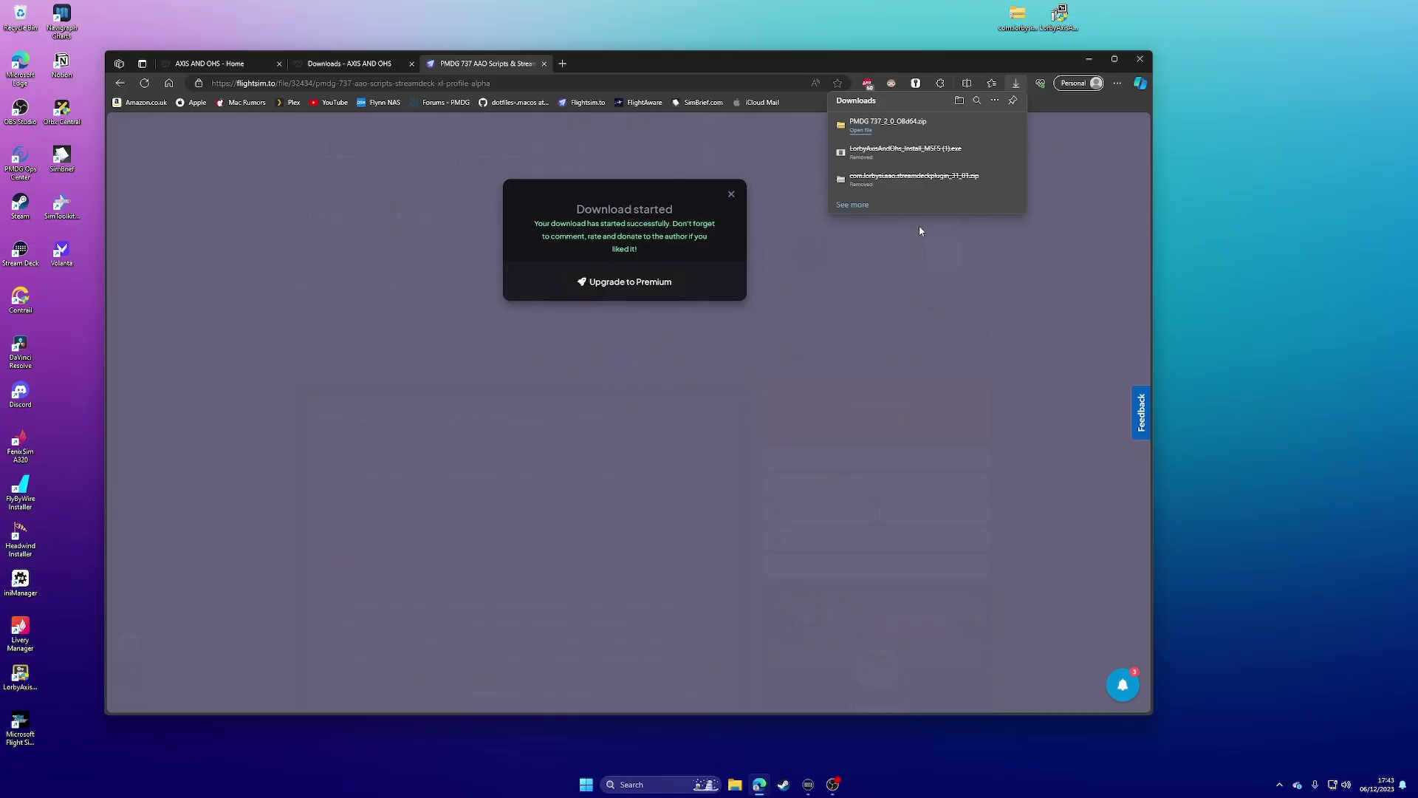
# - Clear the earlier copies from Edge's downloads and restart the PMDG 737_2_0_08d64.zip download
pyautogui.click(911, 127)
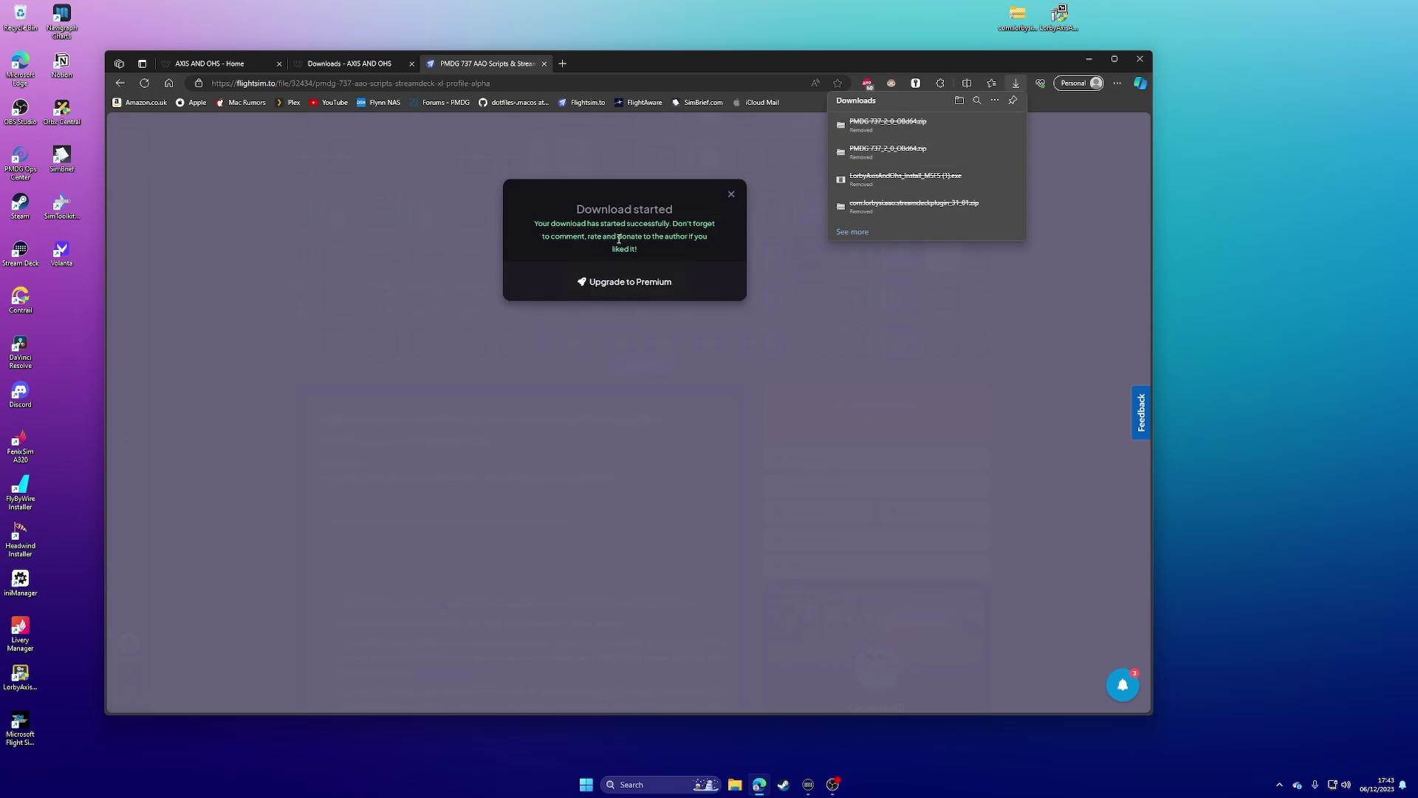
pyautogui.click(731, 194)
pyautogui.click(731, 194)
pyautogui.click(772, 390)
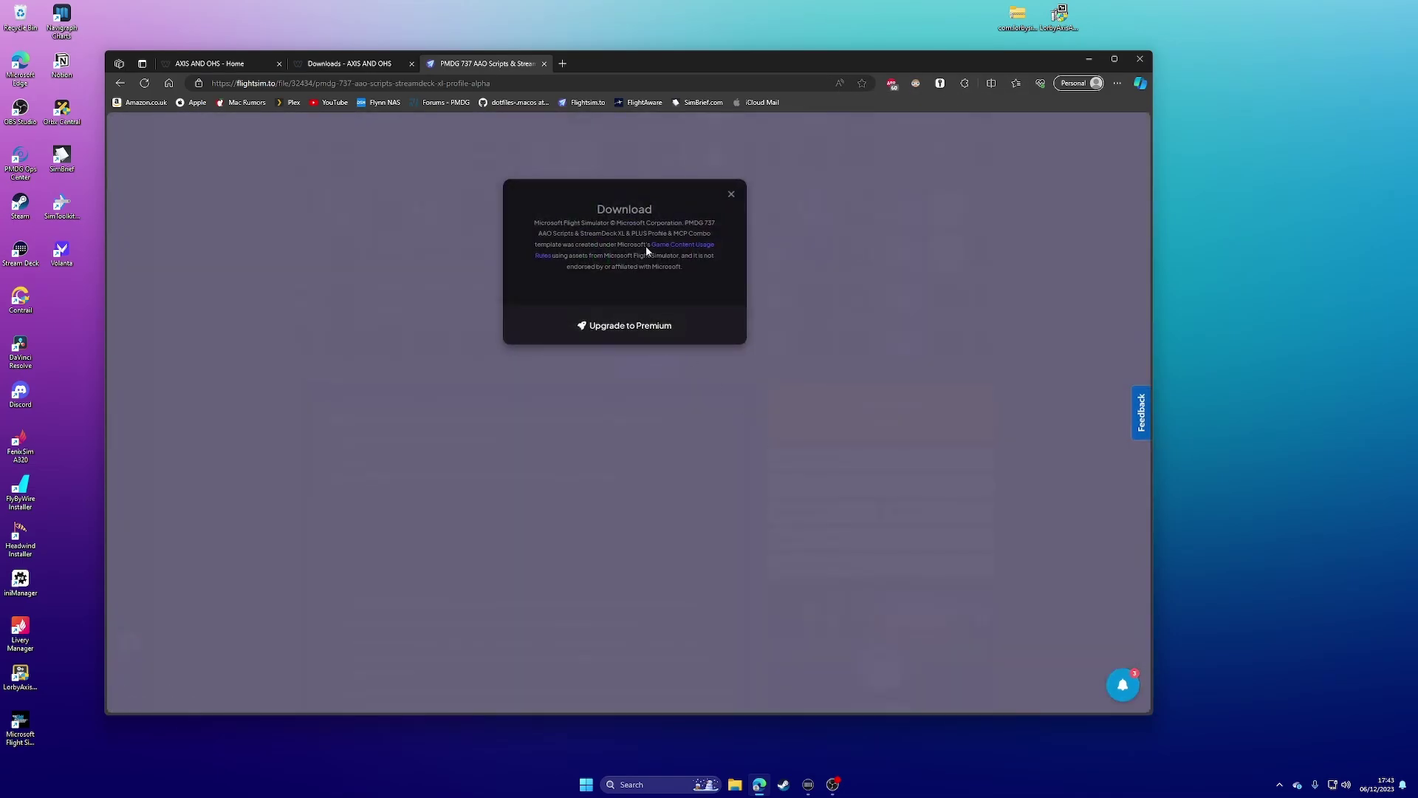
pyautogui.click(667, 375)
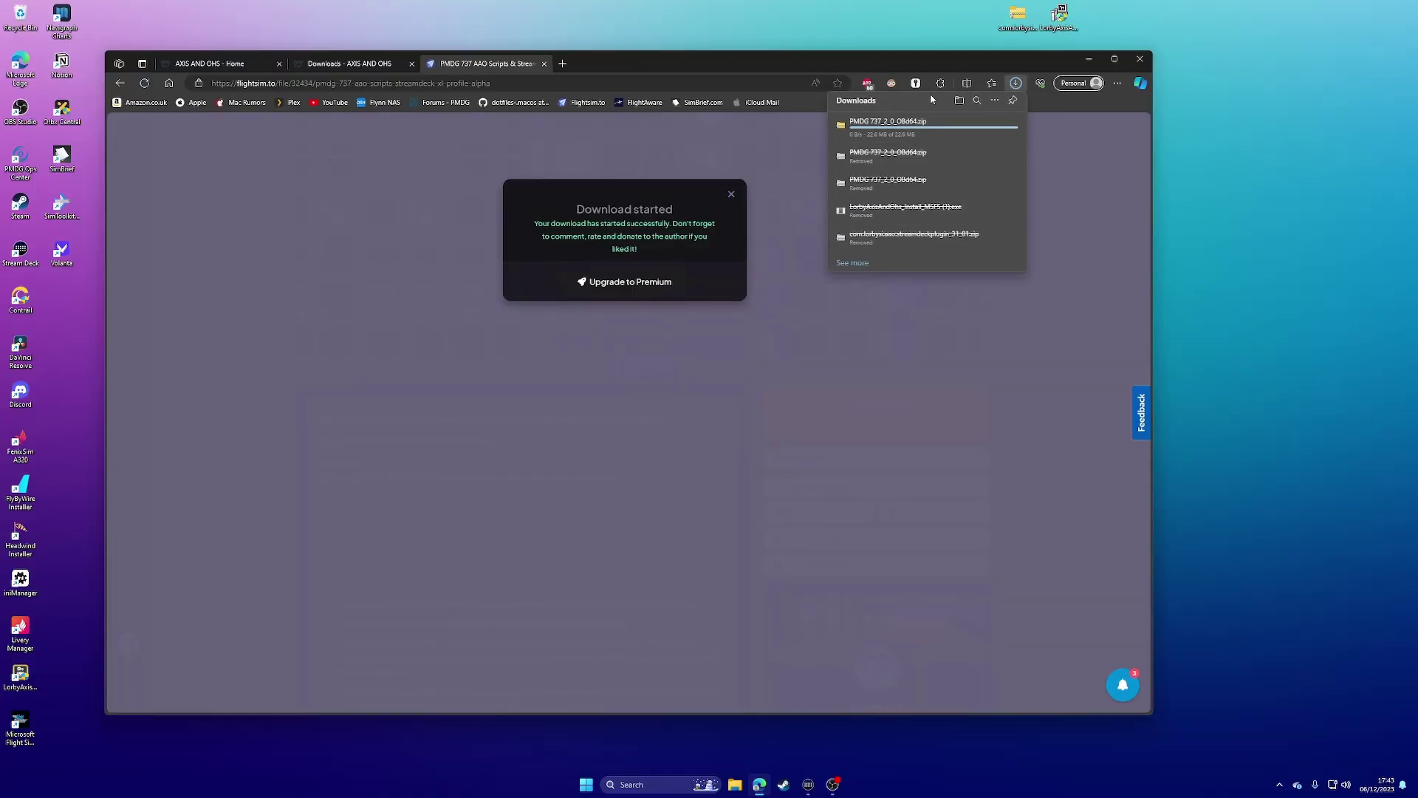
# - Open PMDG 737_2_0_08d64.zip, widen the Name column, and select PMDG 737.streamDeckProfile
pyautogui.click(886, 123)
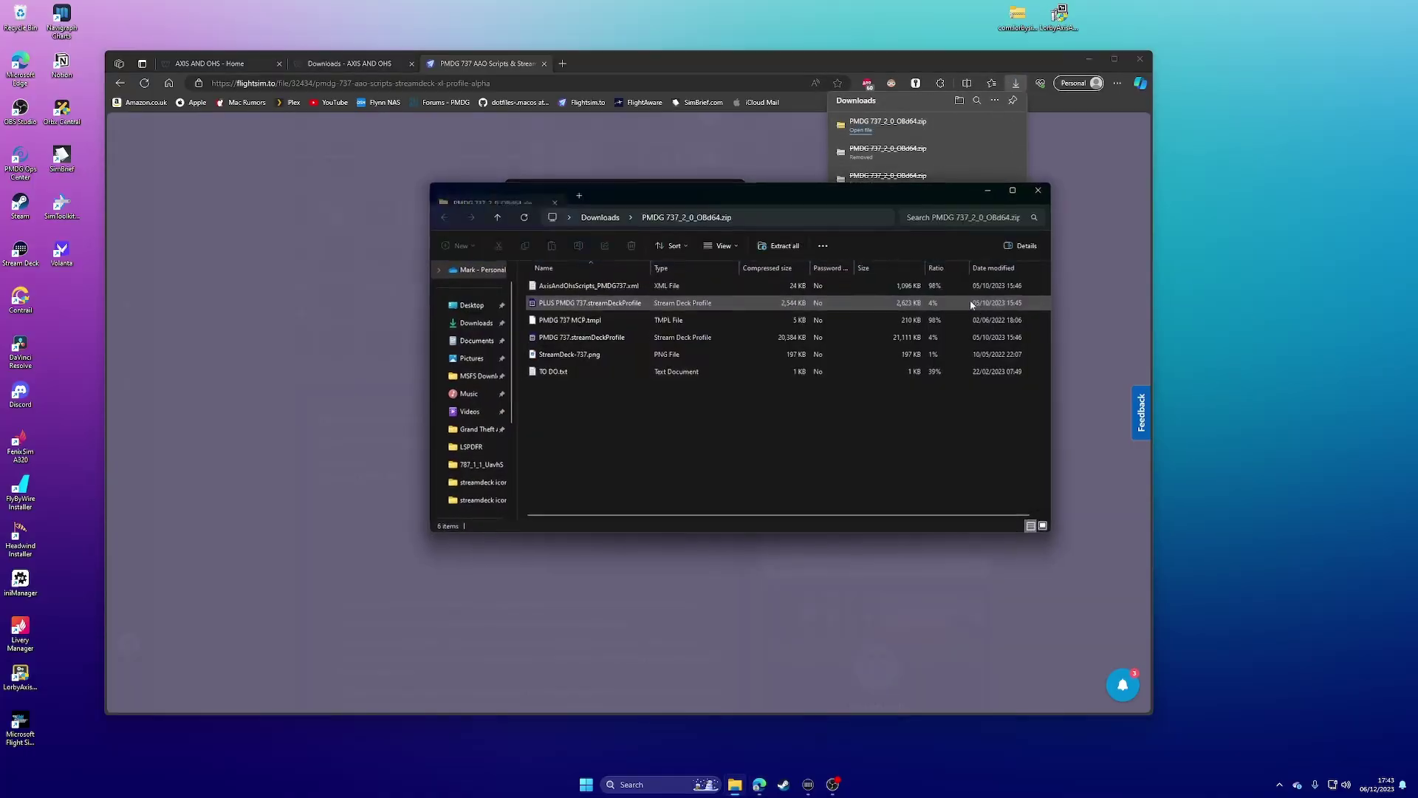
pyautogui.moveTo(649, 266); pyautogui.dragTo(707, 262)
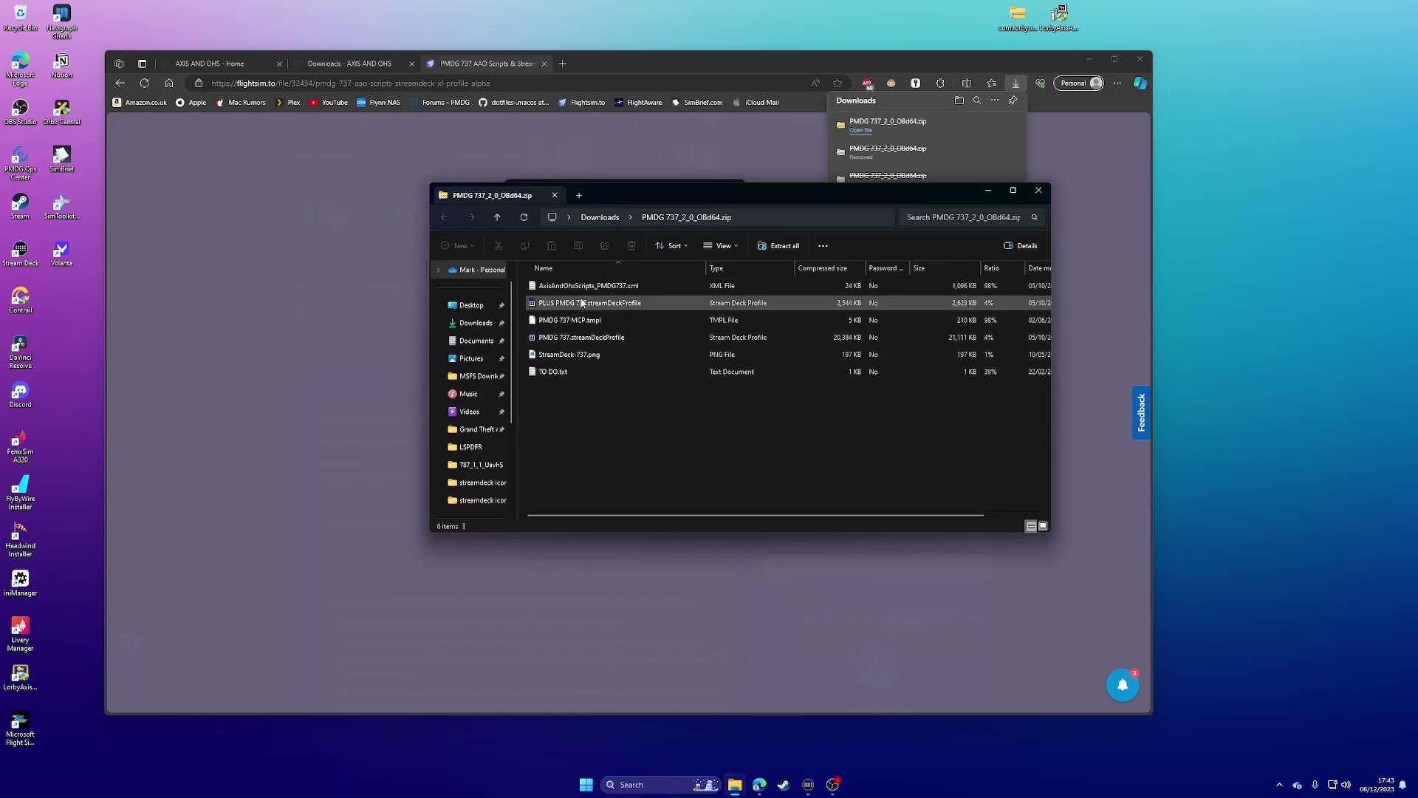
pyautogui.click(571, 342)
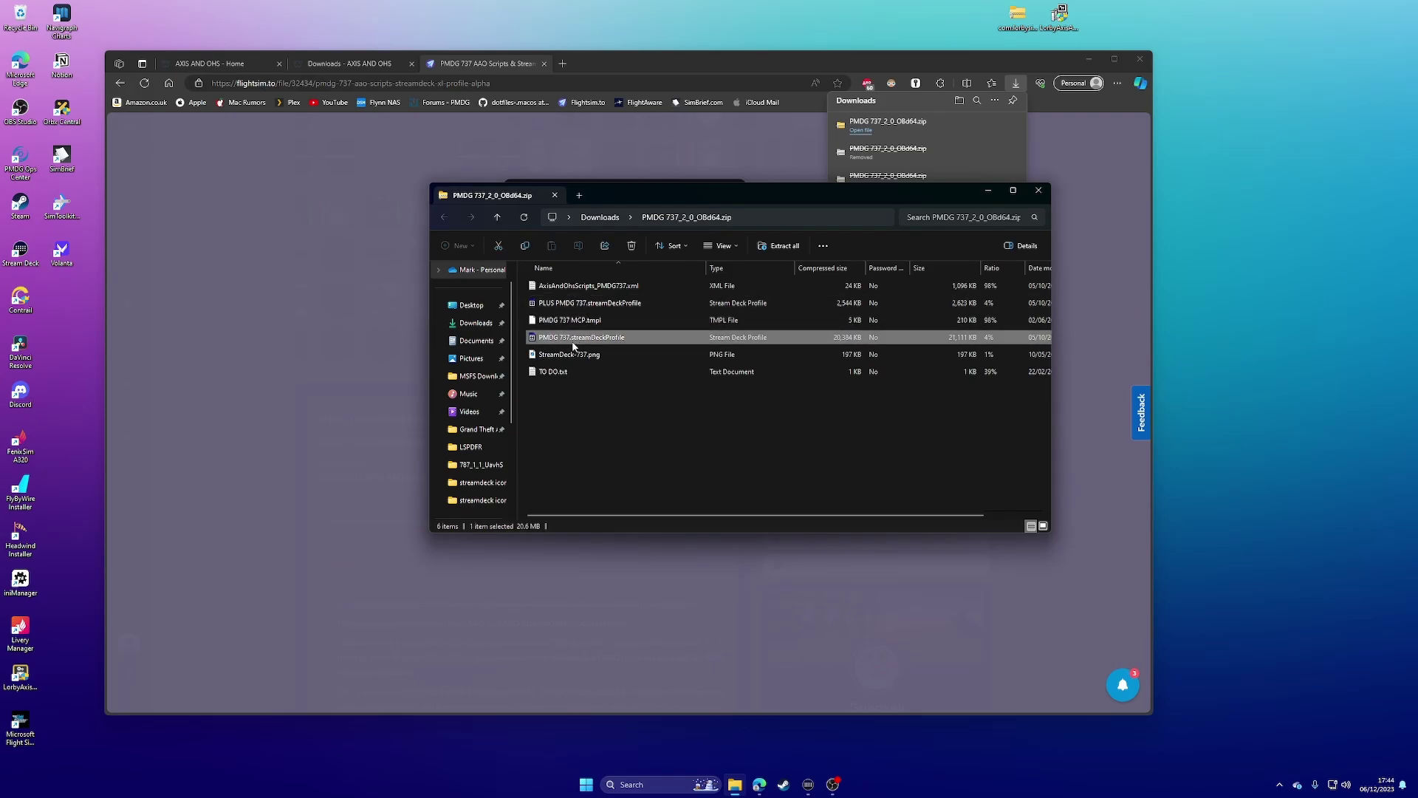
# - Import the PMDG 737.streamDeckProfile file and view page 1 of the new PMDG 737 copy profile
pyautogui.doubleClick(572, 343)
pyautogui.click(808, 784)
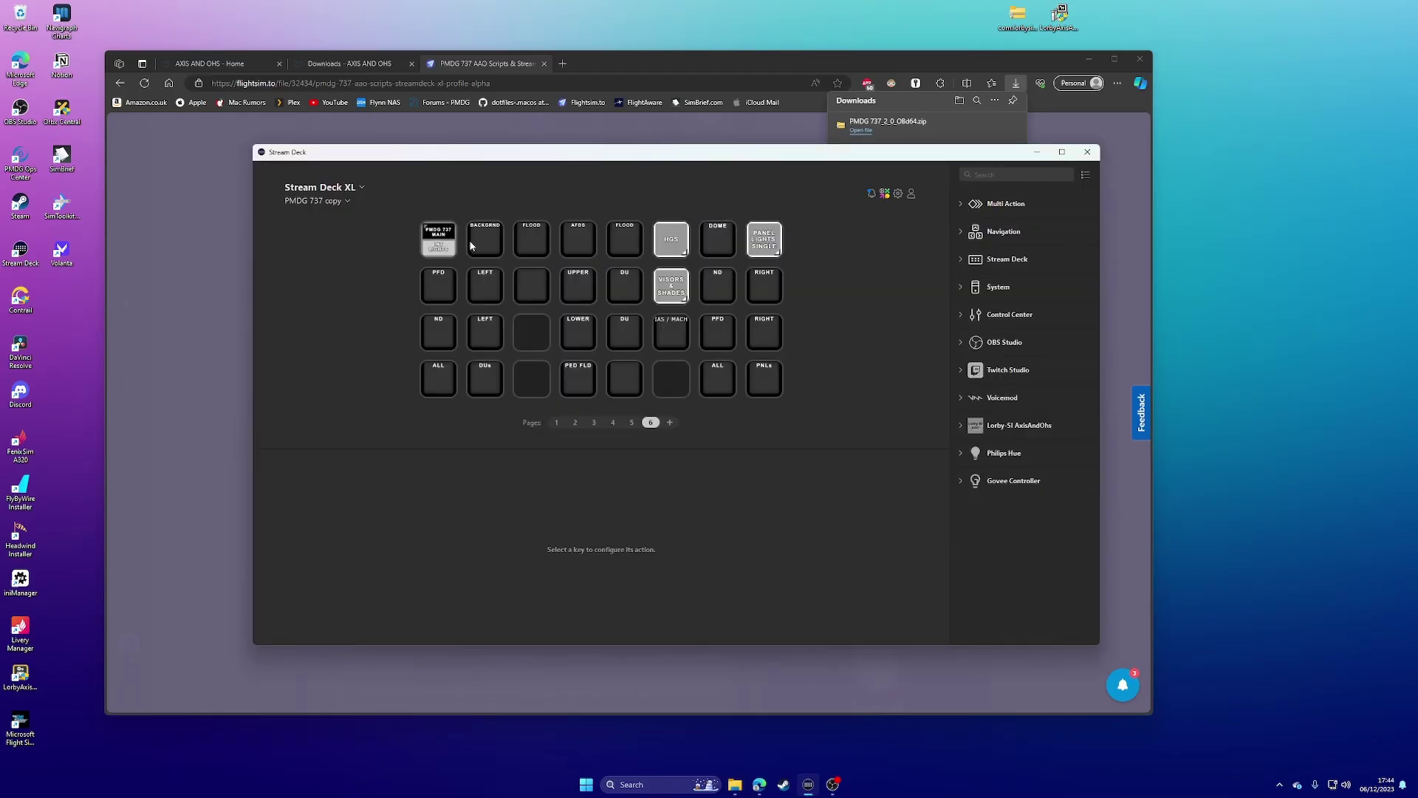
pyautogui.click(556, 423)
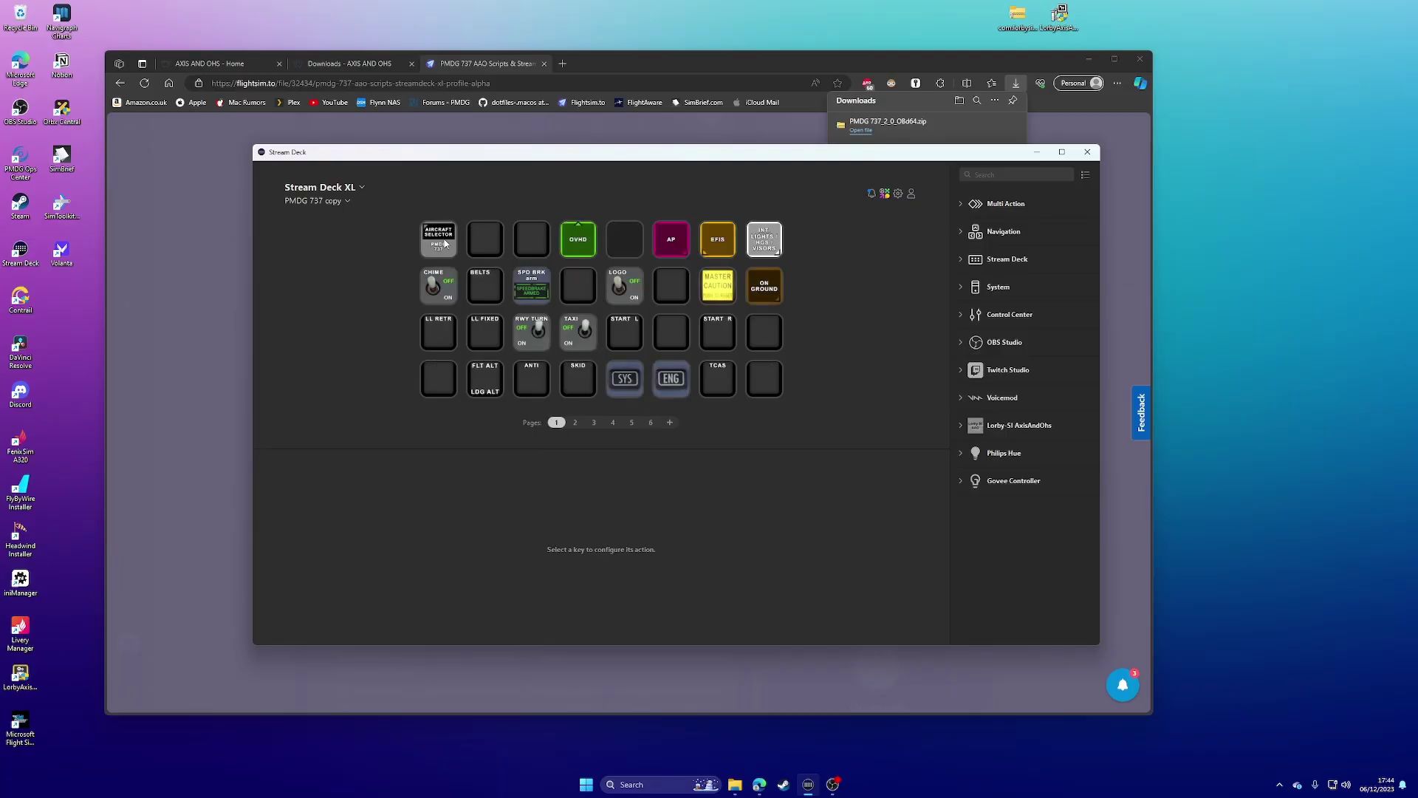
pyautogui.click(333, 205)
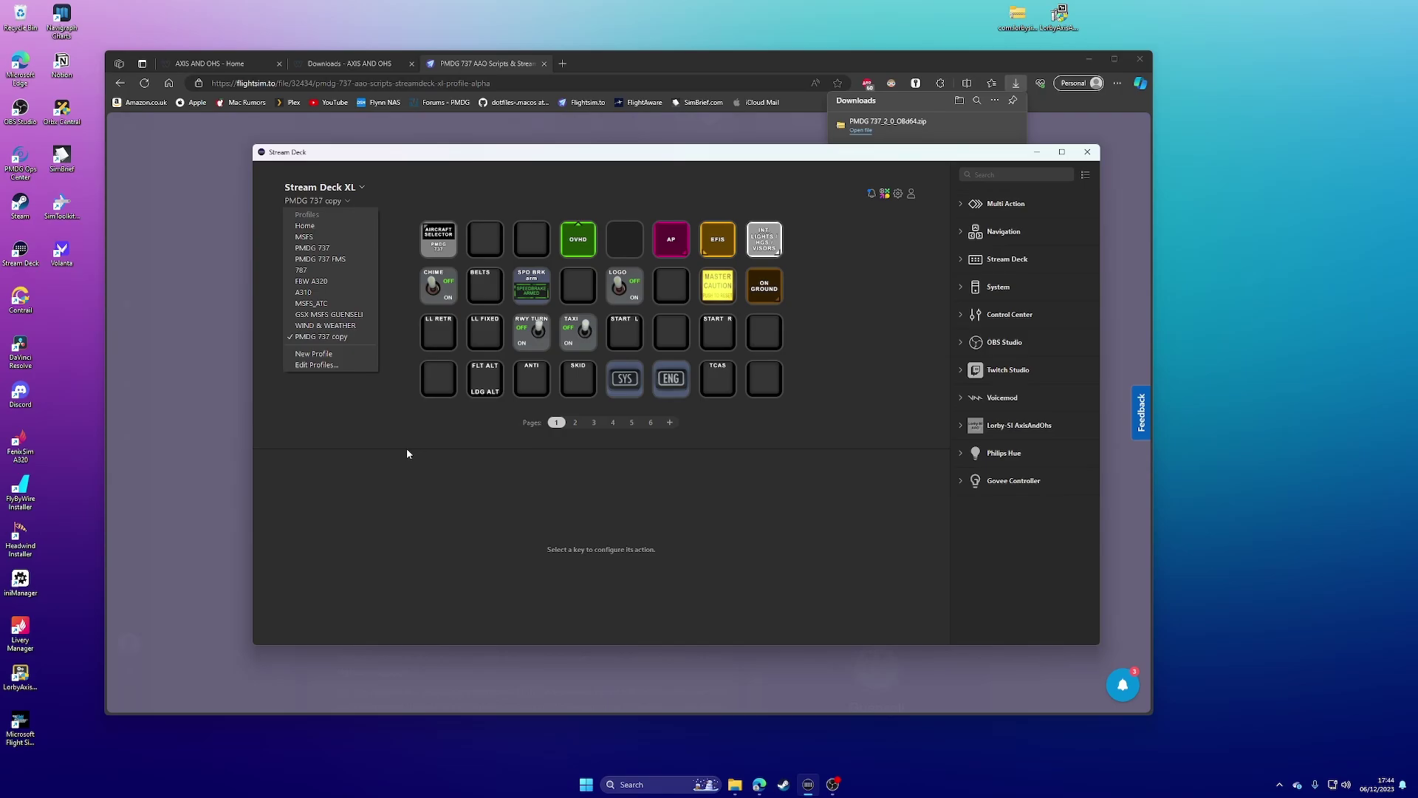
pyautogui.click(384, 317)
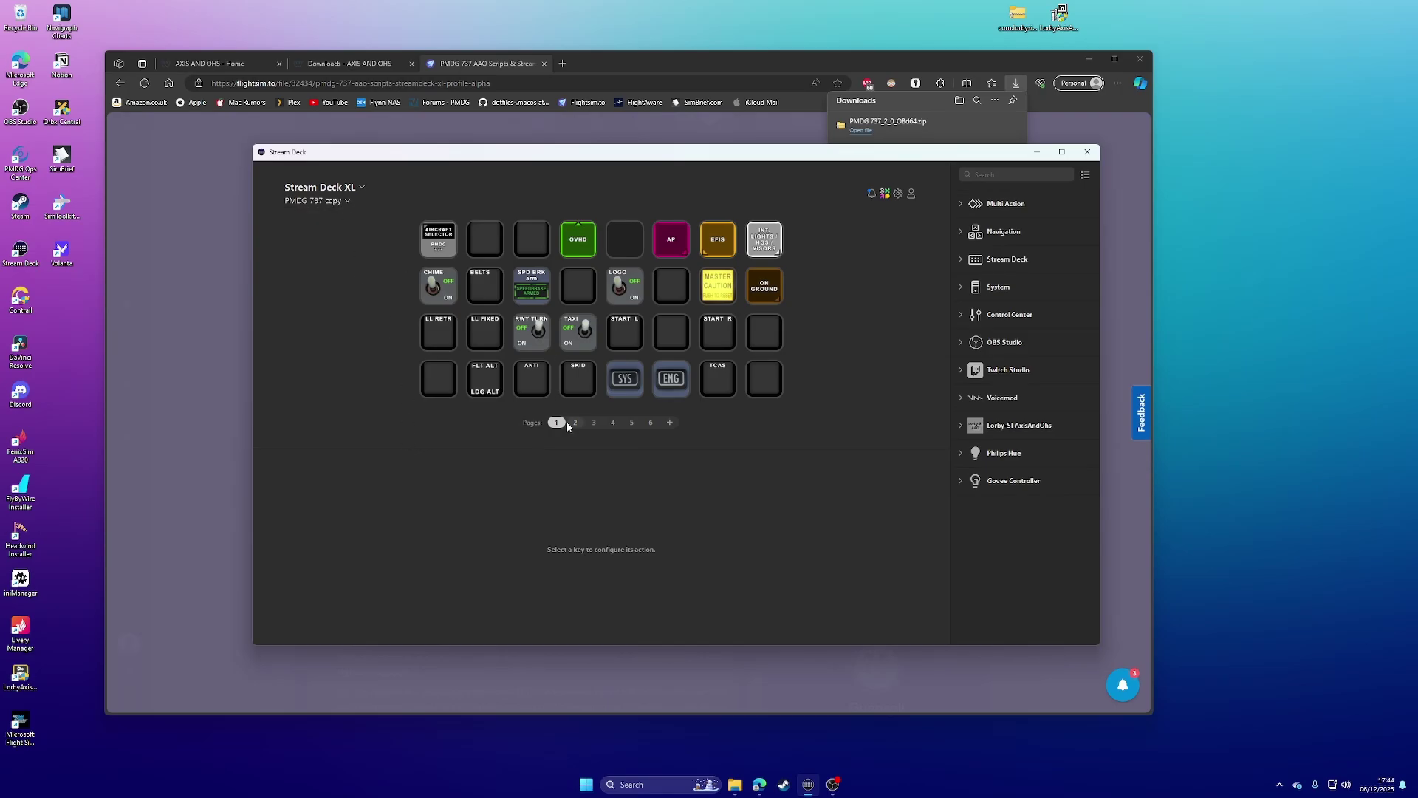
# - Load the original PMDG 737 profile and inspect its AP folder
pyautogui.click(320, 202)
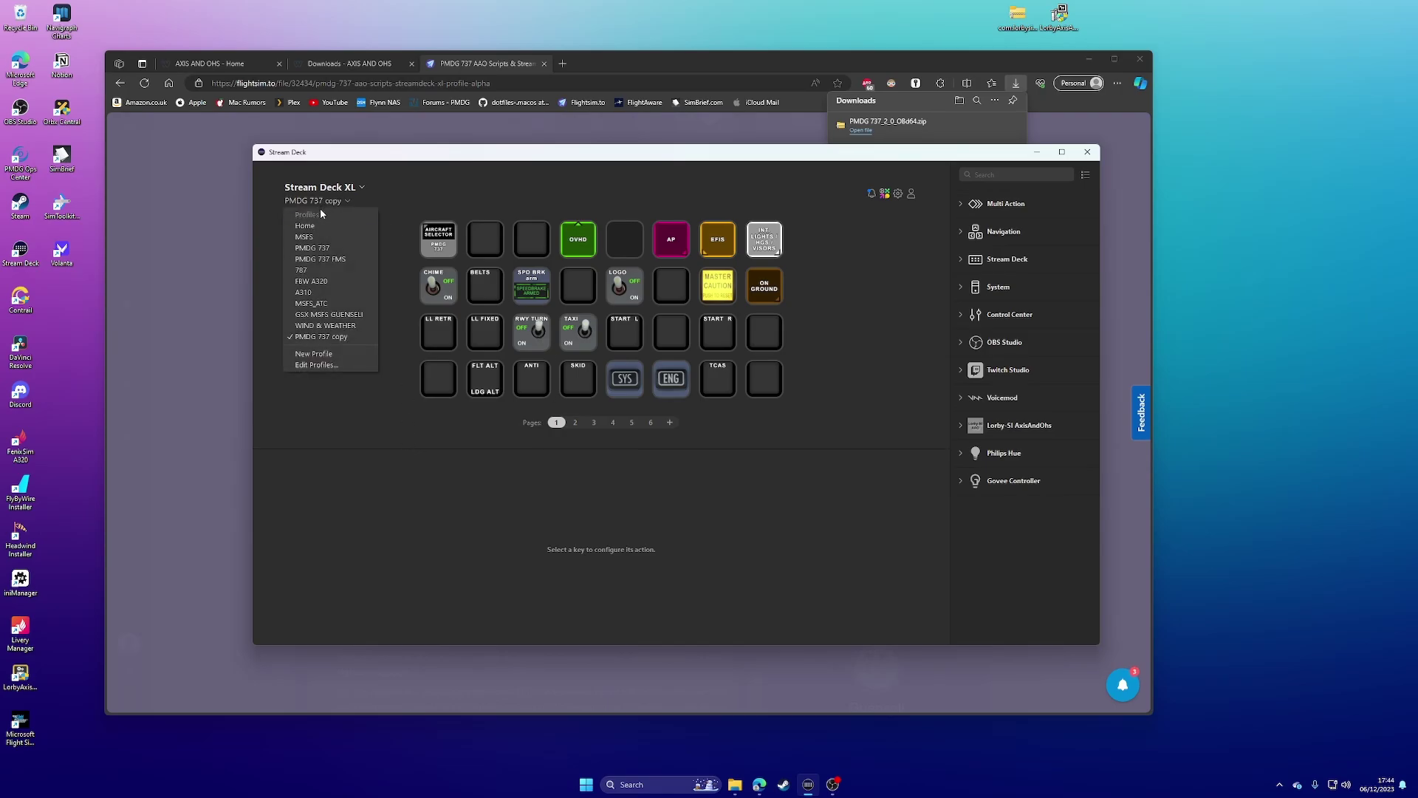
pyautogui.click(323, 252)
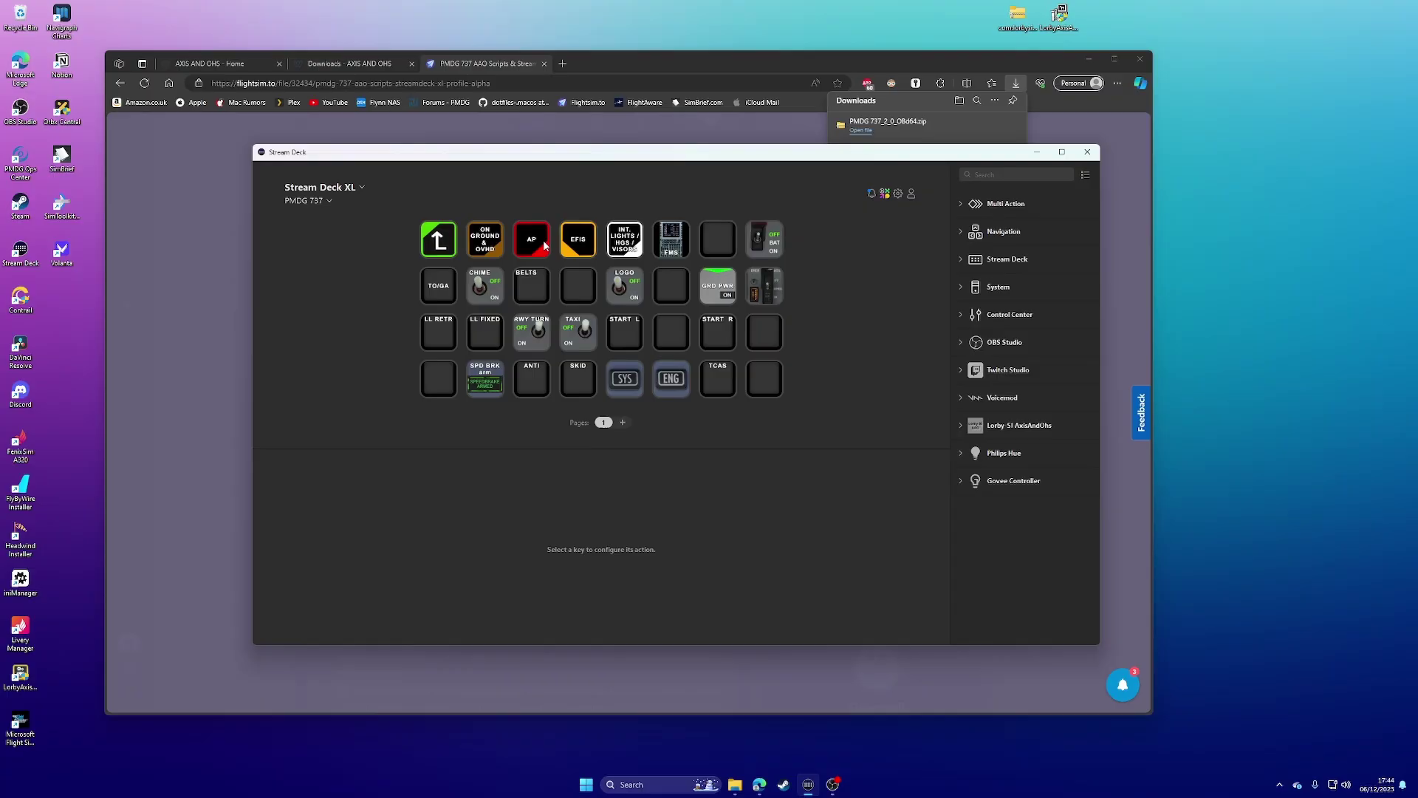
pyautogui.click(544, 245)
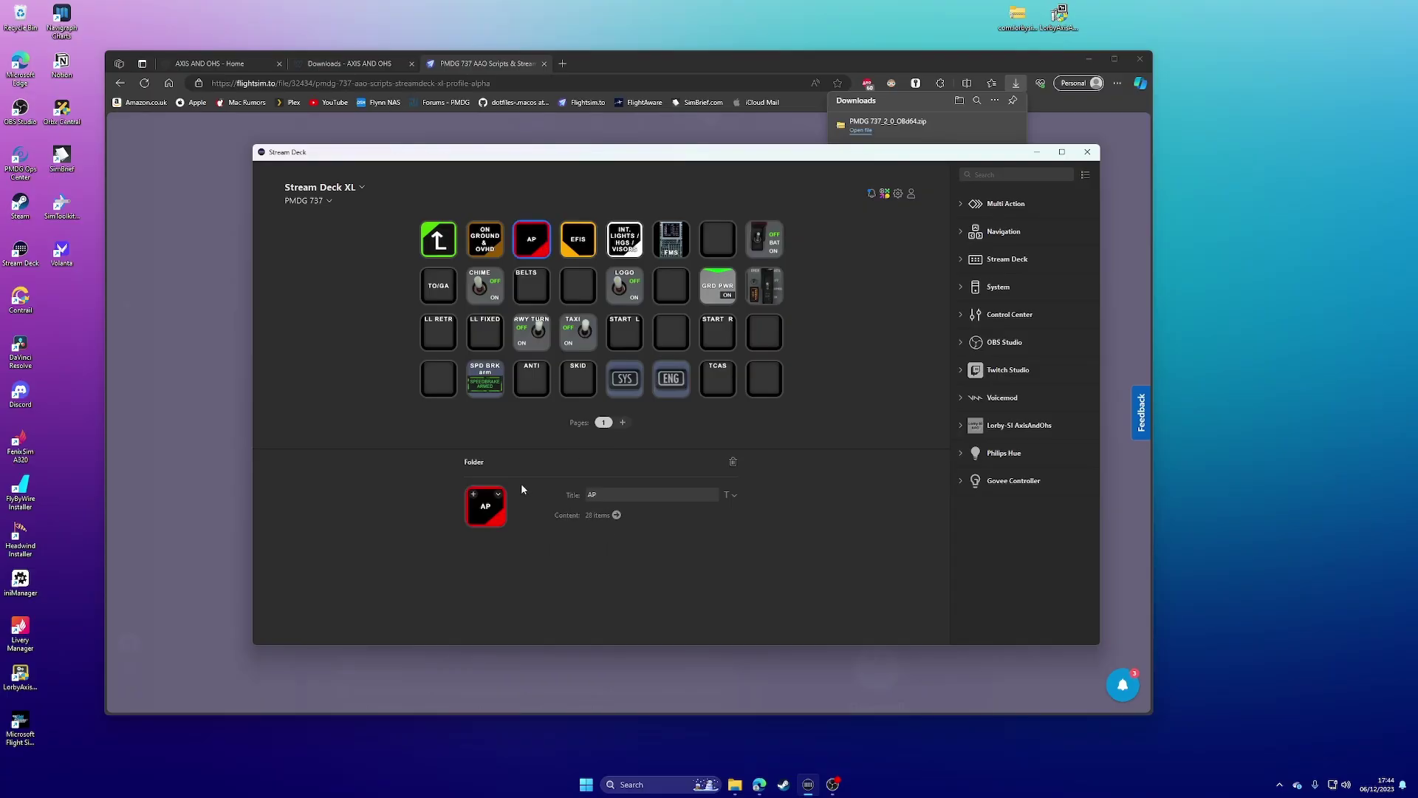
# - Back on PMDG 737 copy, check the OVHD key and pages 2–4, ending on page 1
pyautogui.click(311, 201)
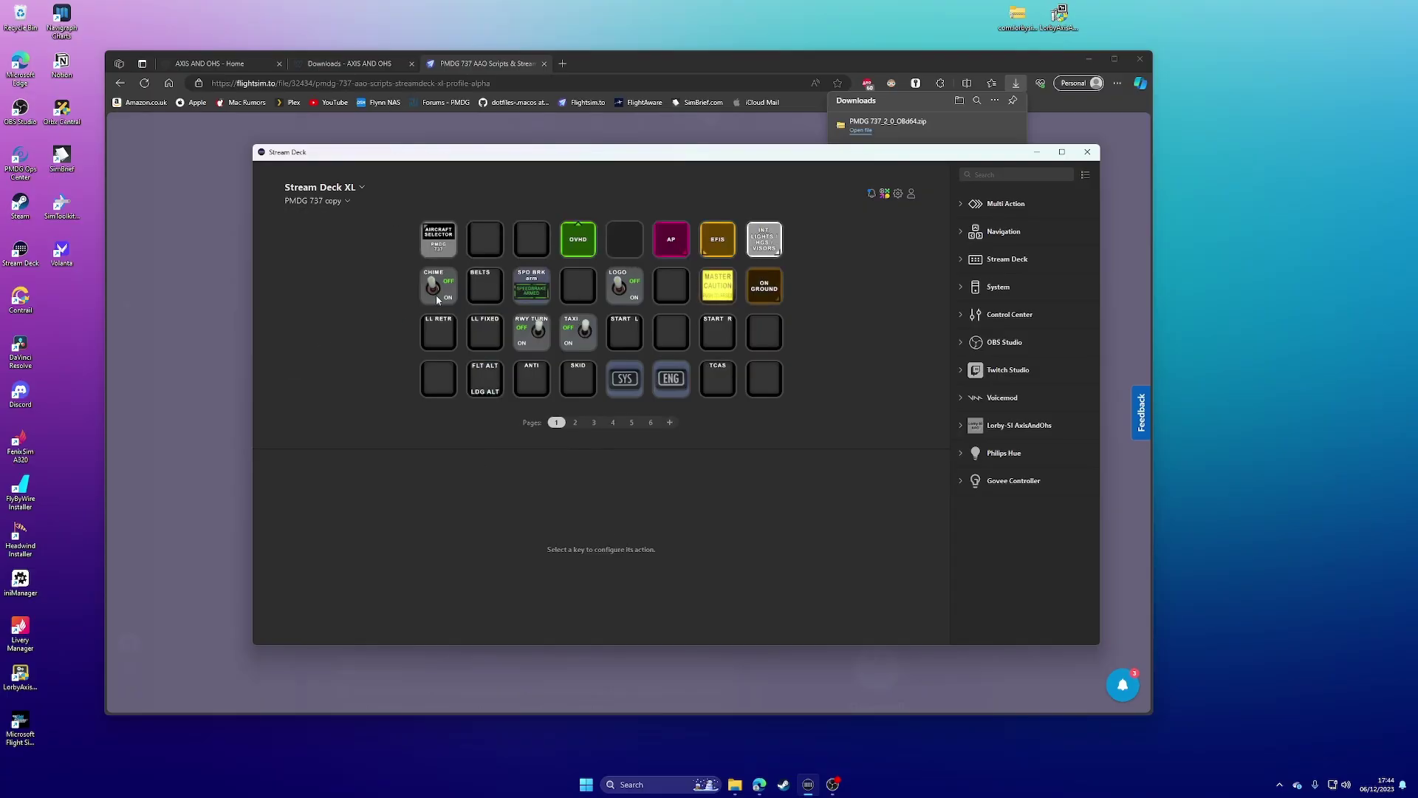
pyautogui.click(581, 241)
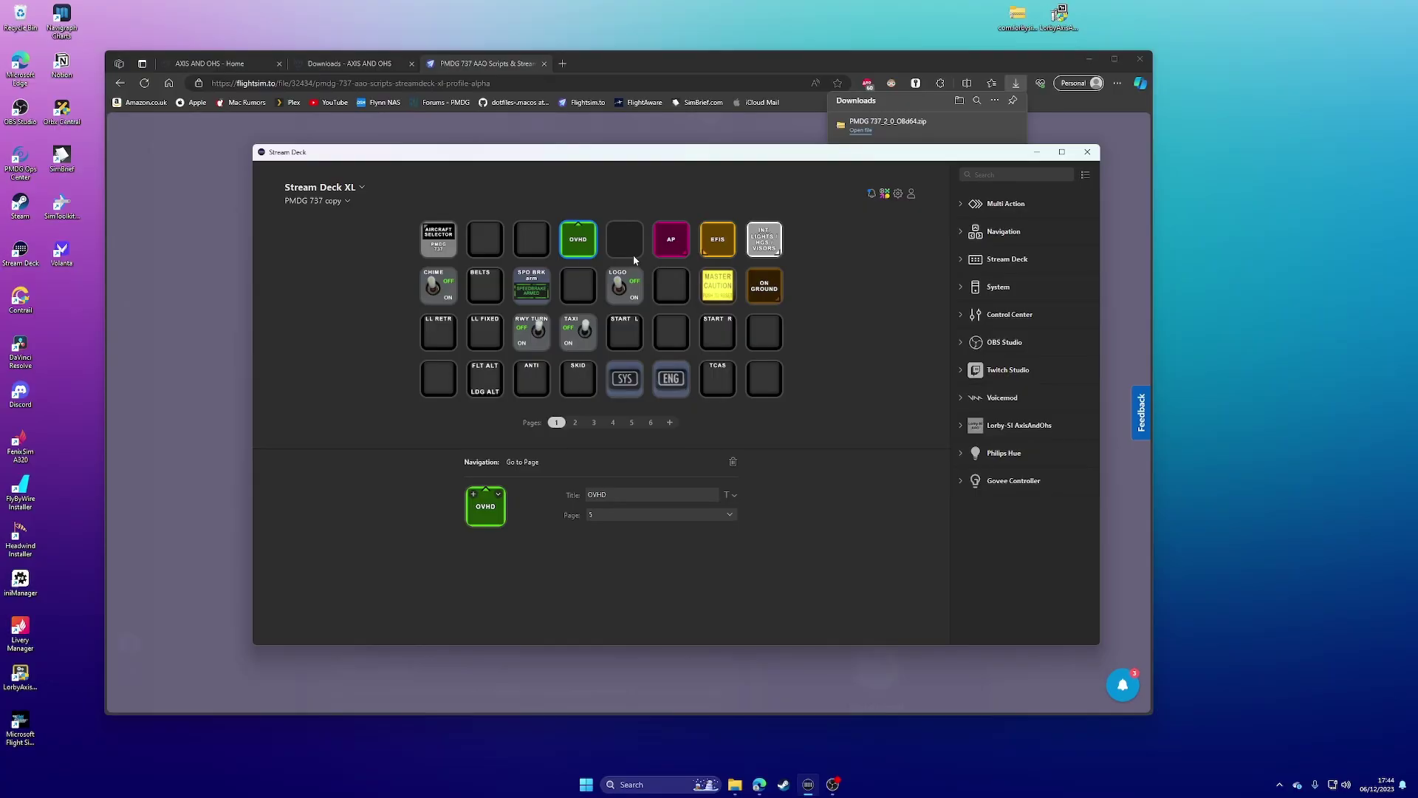
pyautogui.click(574, 422)
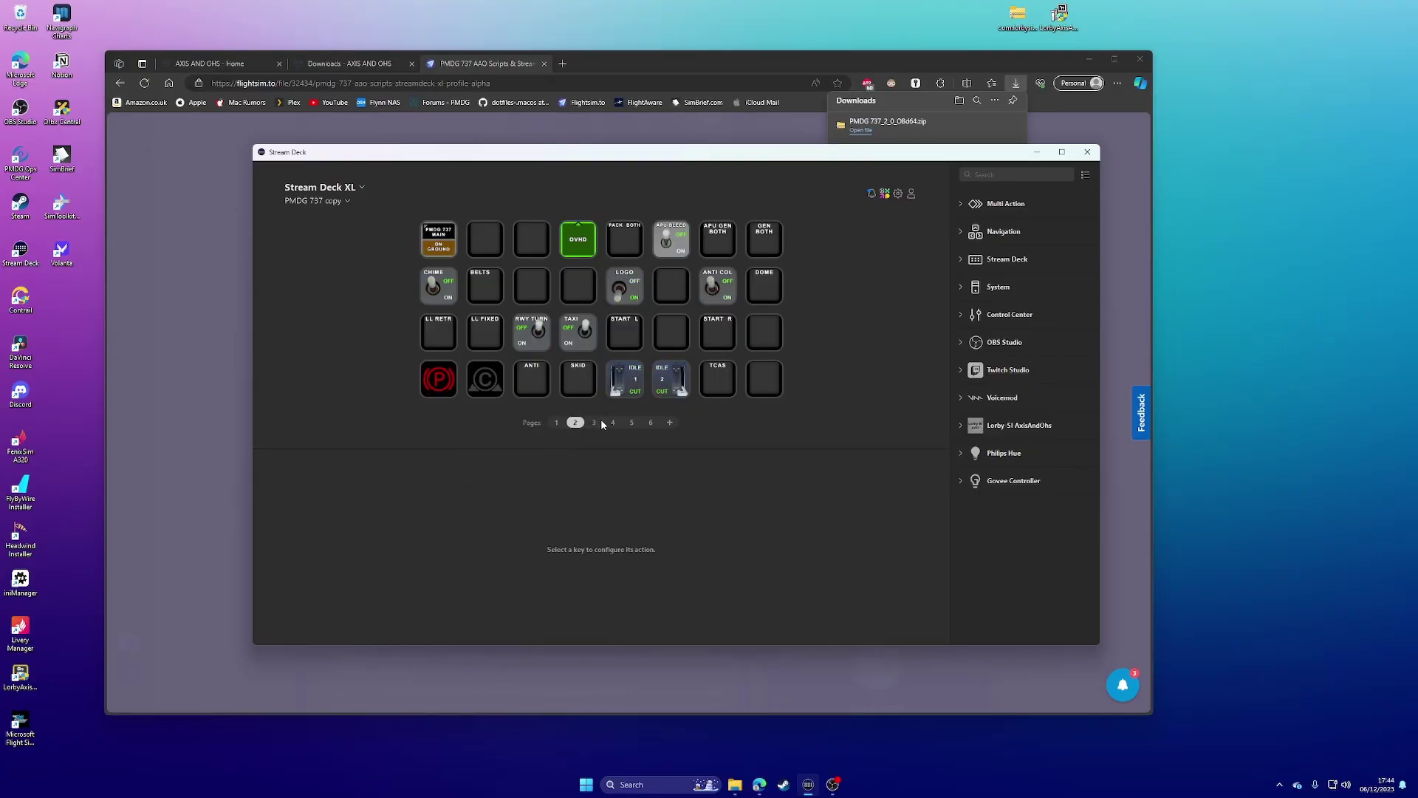
pyautogui.click(595, 422)
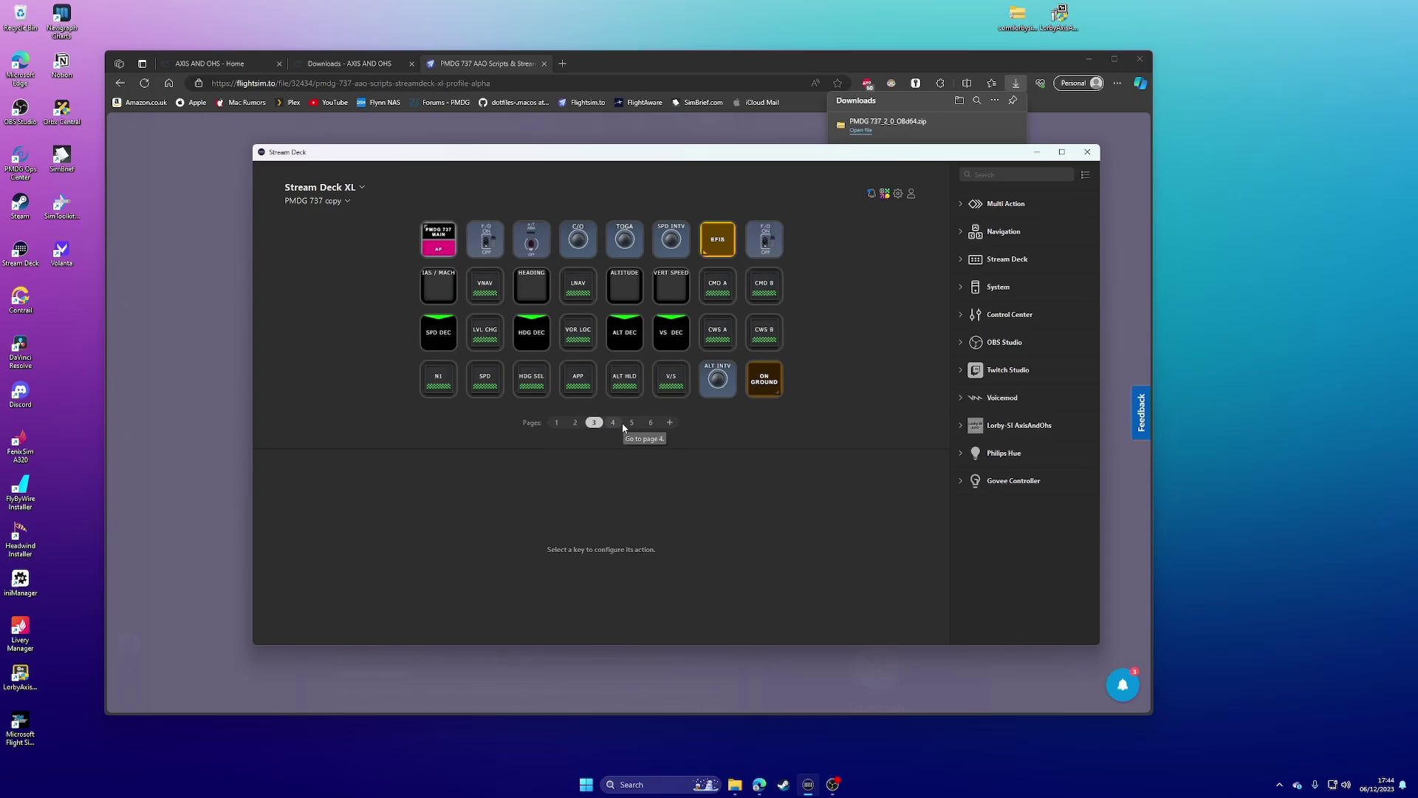
pyautogui.click(622, 422)
pyautogui.click(557, 422)
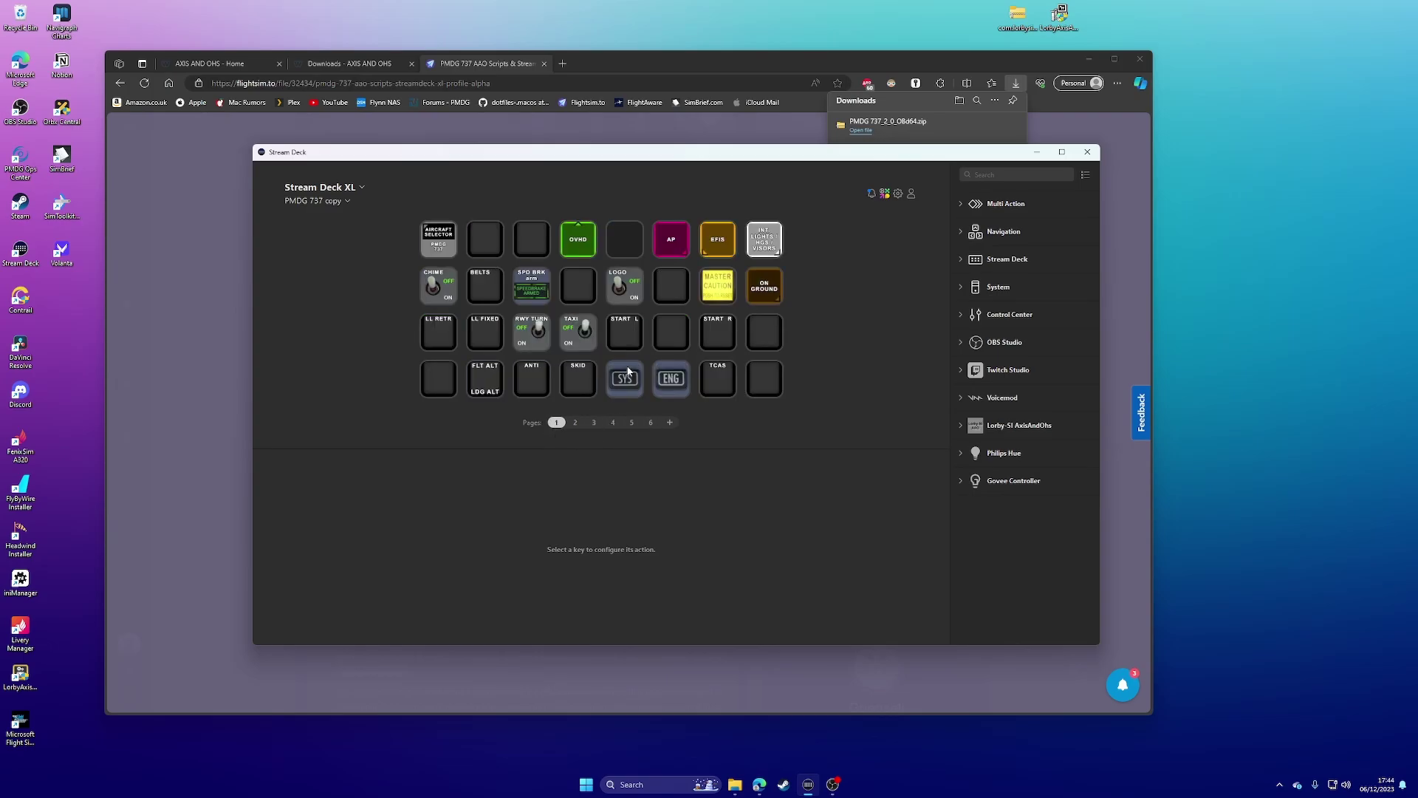
# - In Edit Profiles, rename the PMDG 737 copy profile to 'PMDG 737 Updated'
pyautogui.click(311, 206)
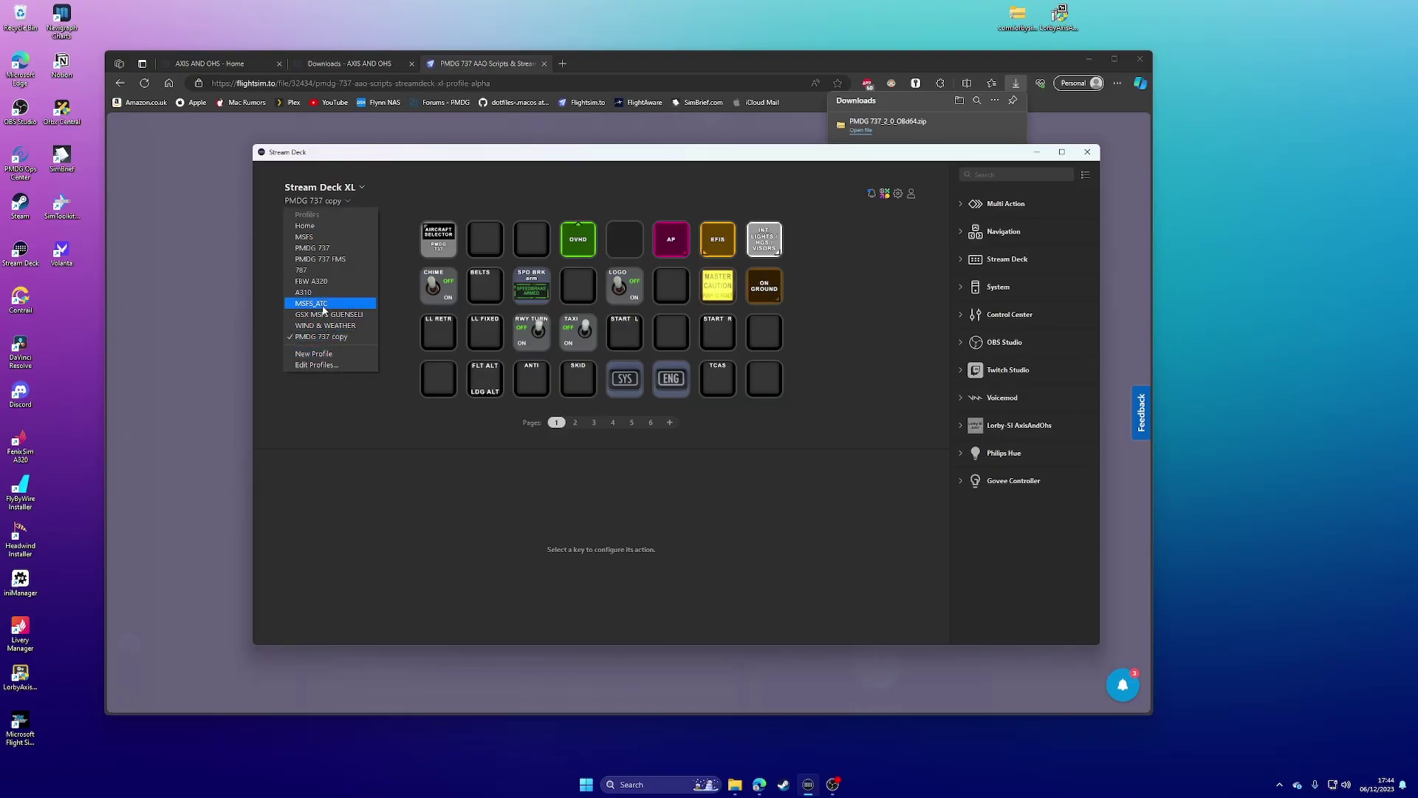
pyautogui.click(316, 364)
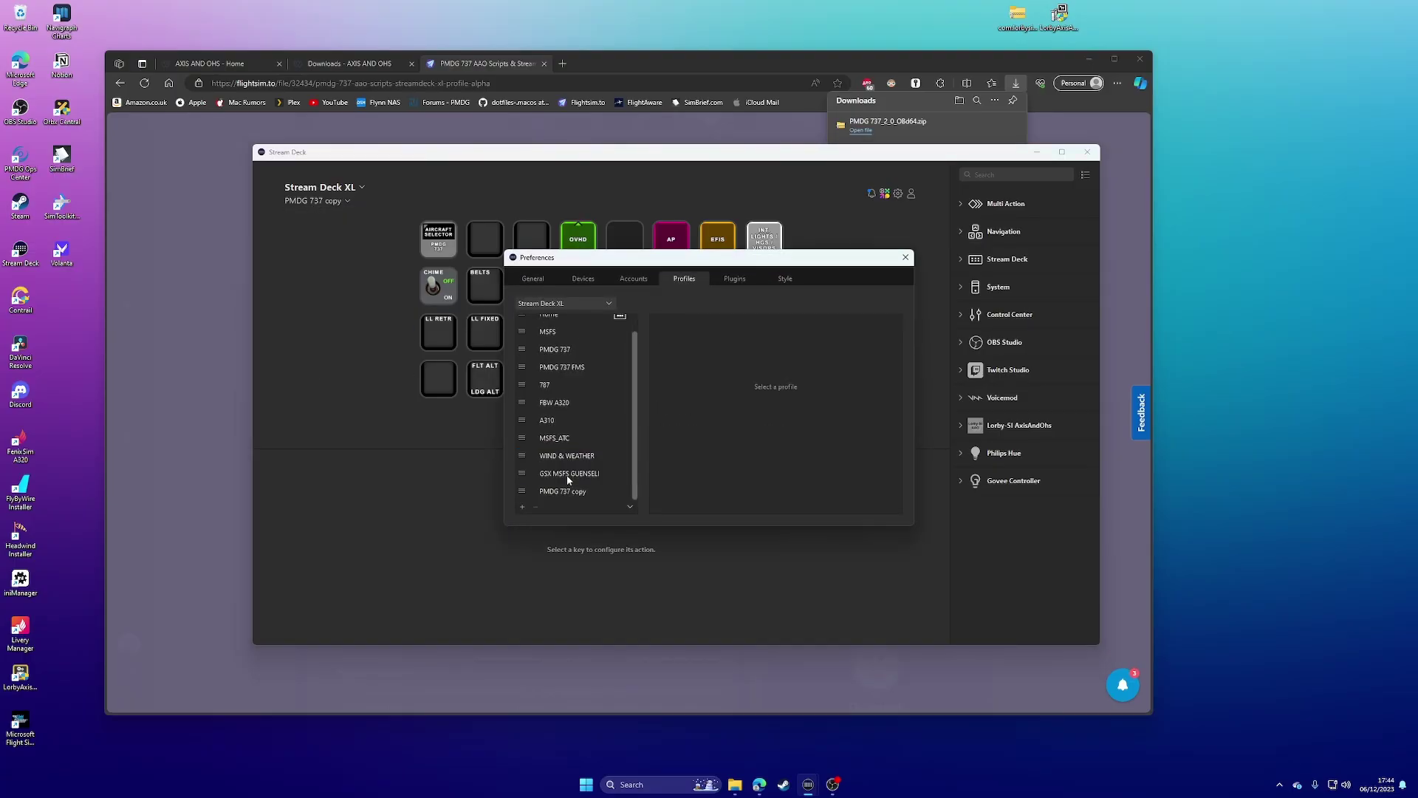
pyautogui.click(554, 492)
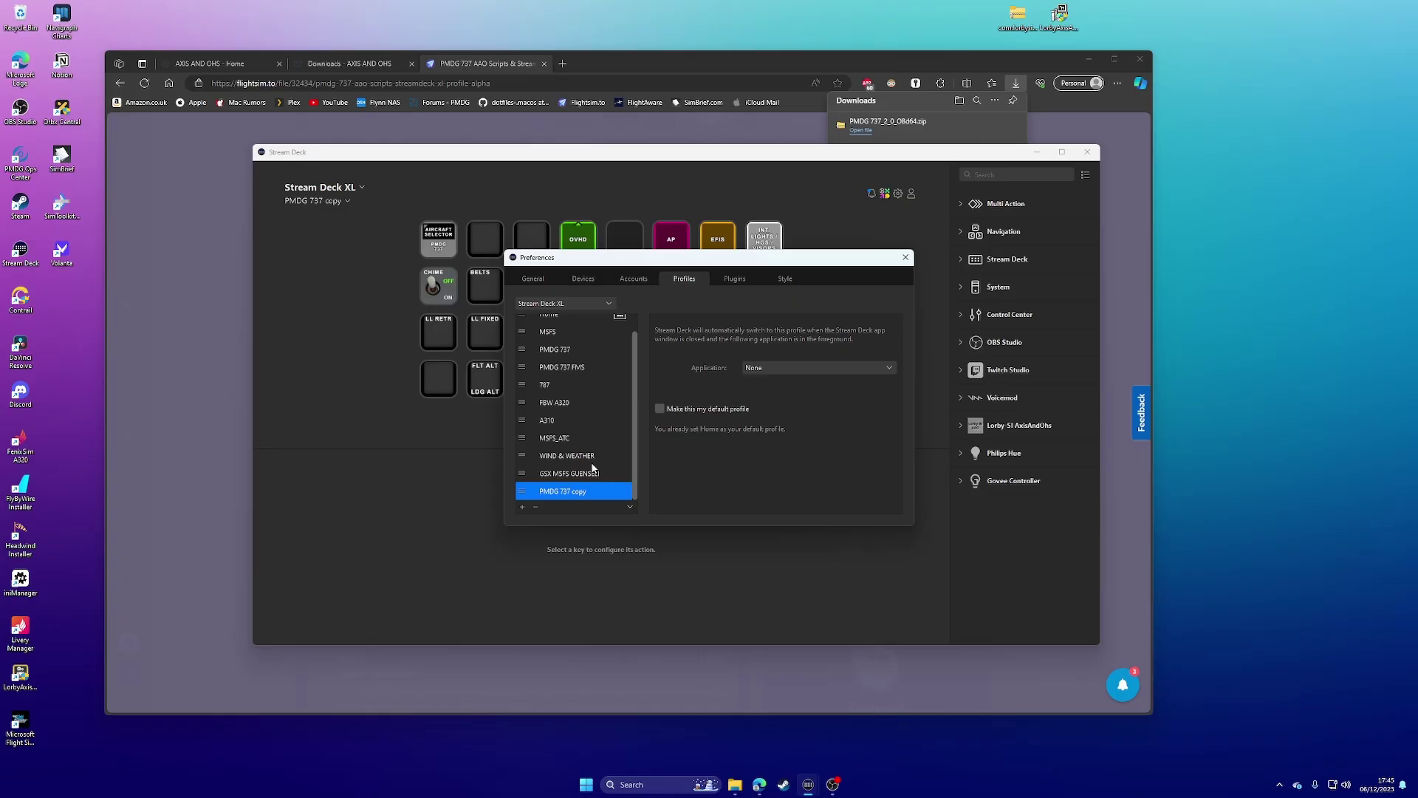
pyautogui.doubleClick(583, 491)
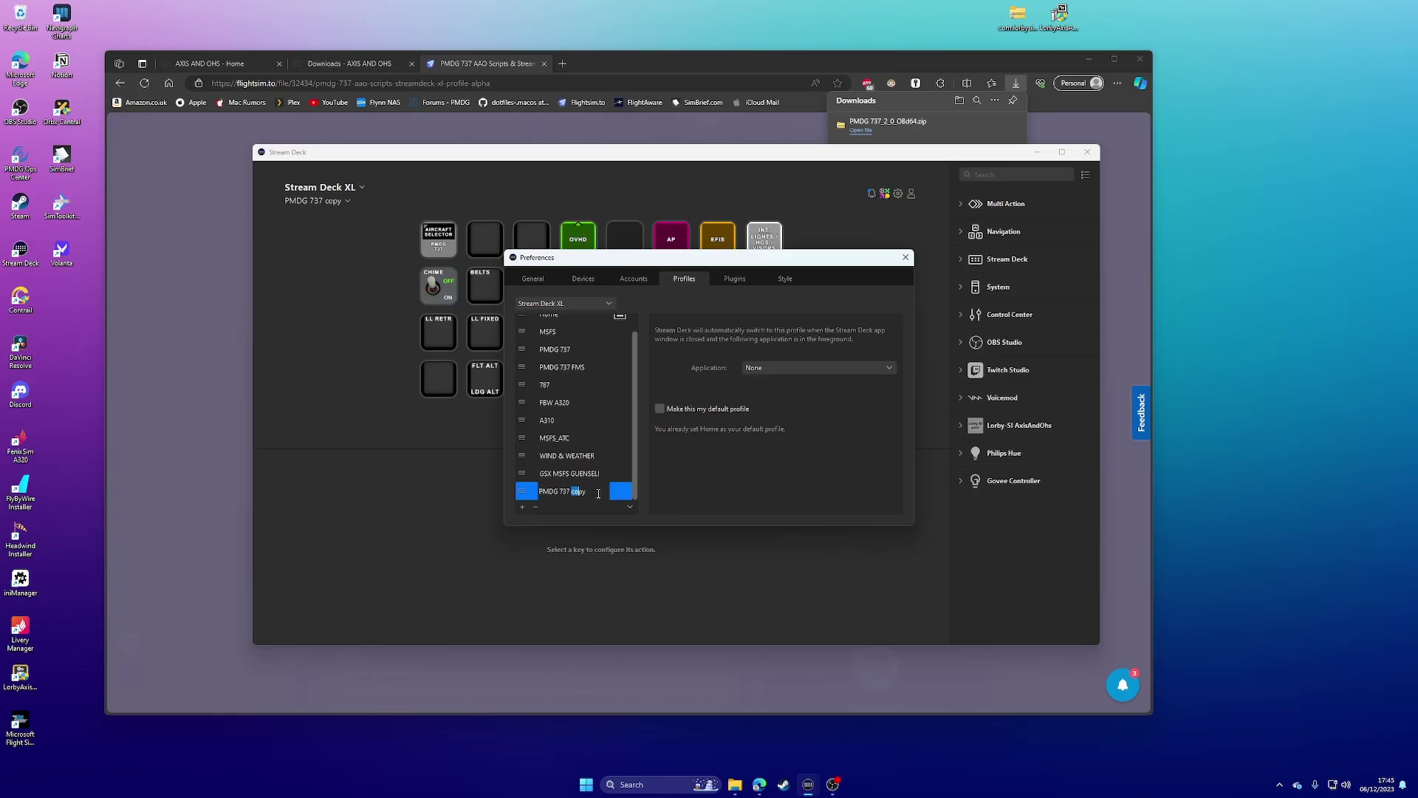
pyautogui.moveTo(598, 493); pyautogui.dragTo(598, 493)
pyautogui.write('Updated')
pyautogui.press('Return')
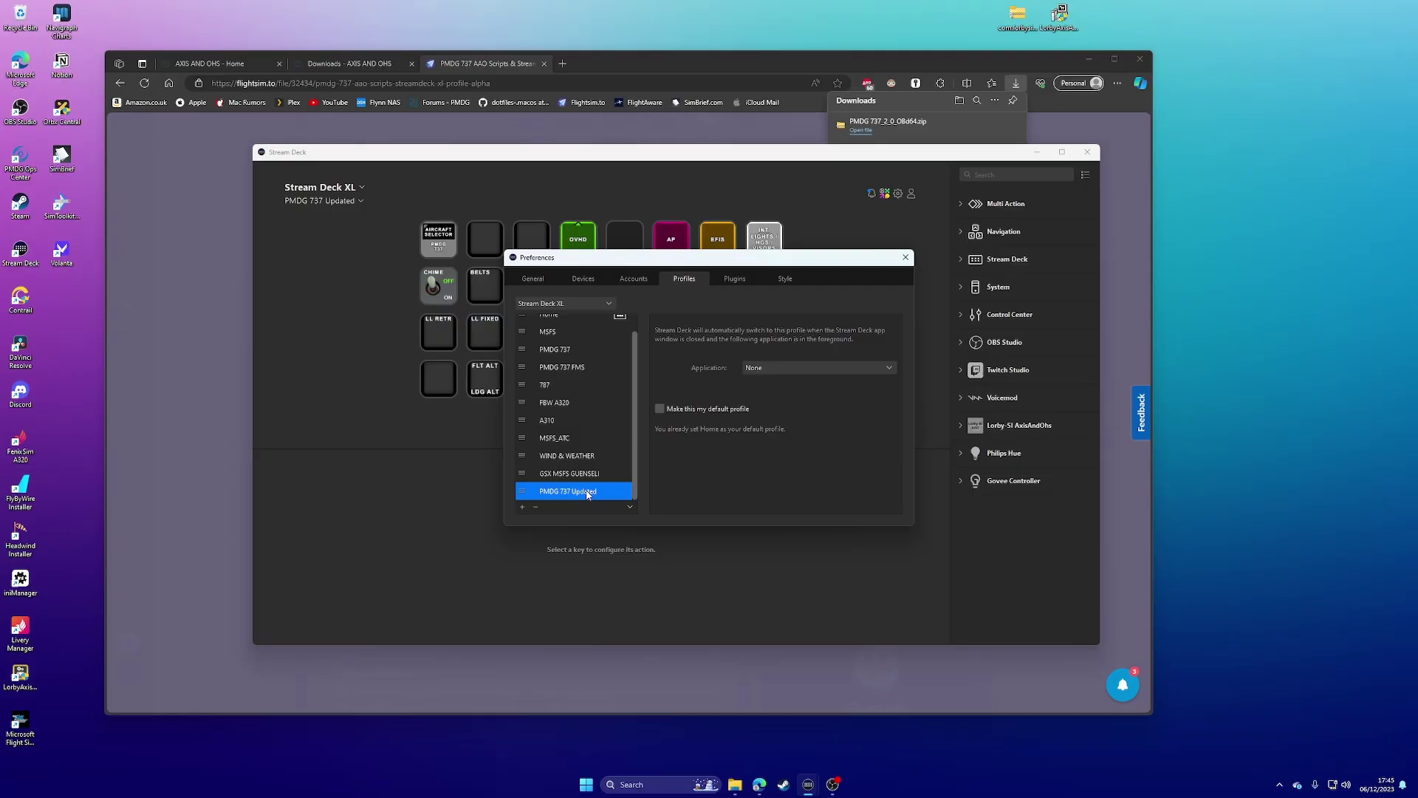
# - Drag PMDG 737 Updated up under PMDG 737 FMS, close Preferences, and select it in the profile list
pyautogui.moveTo(597, 494); pyautogui.dragTo(577, 376)
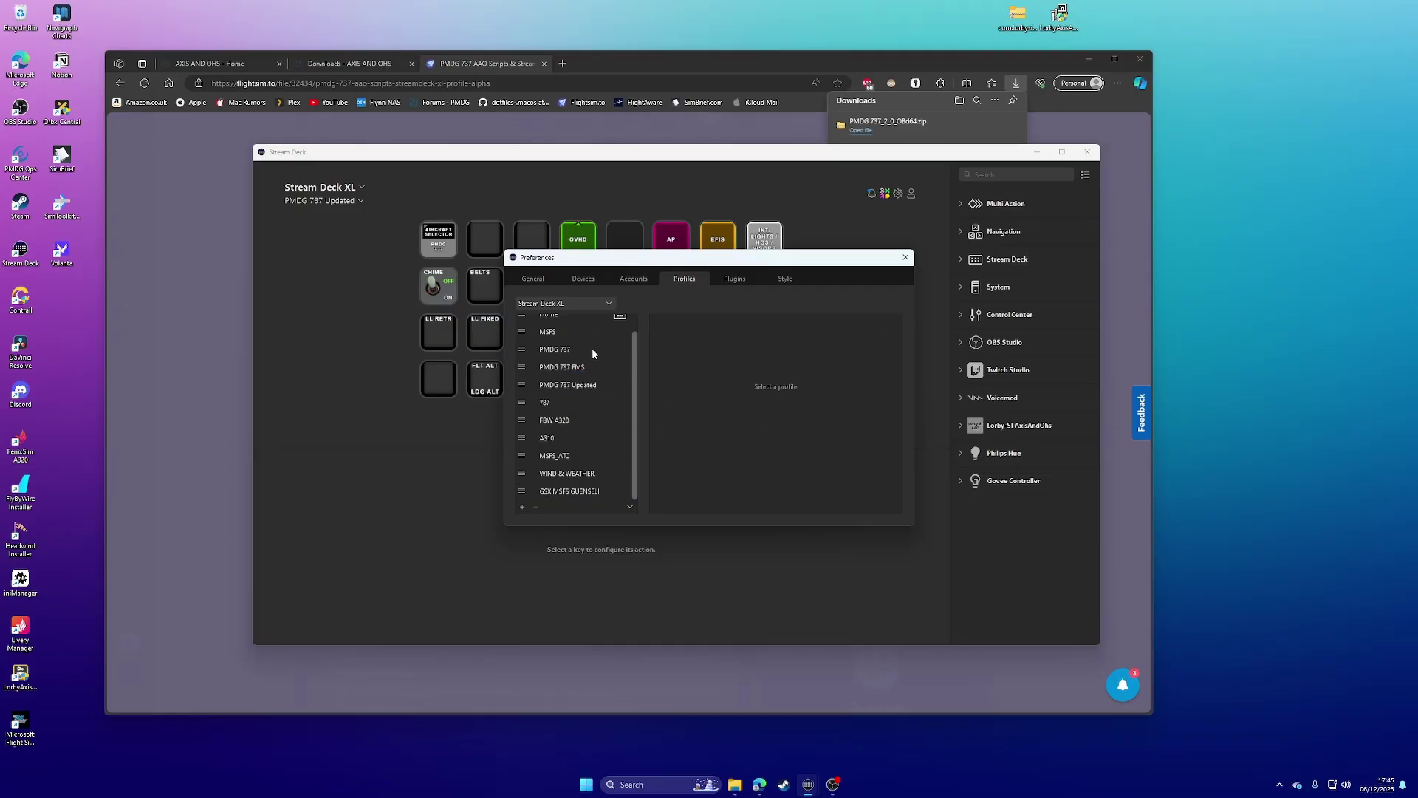
pyautogui.click(905, 257)
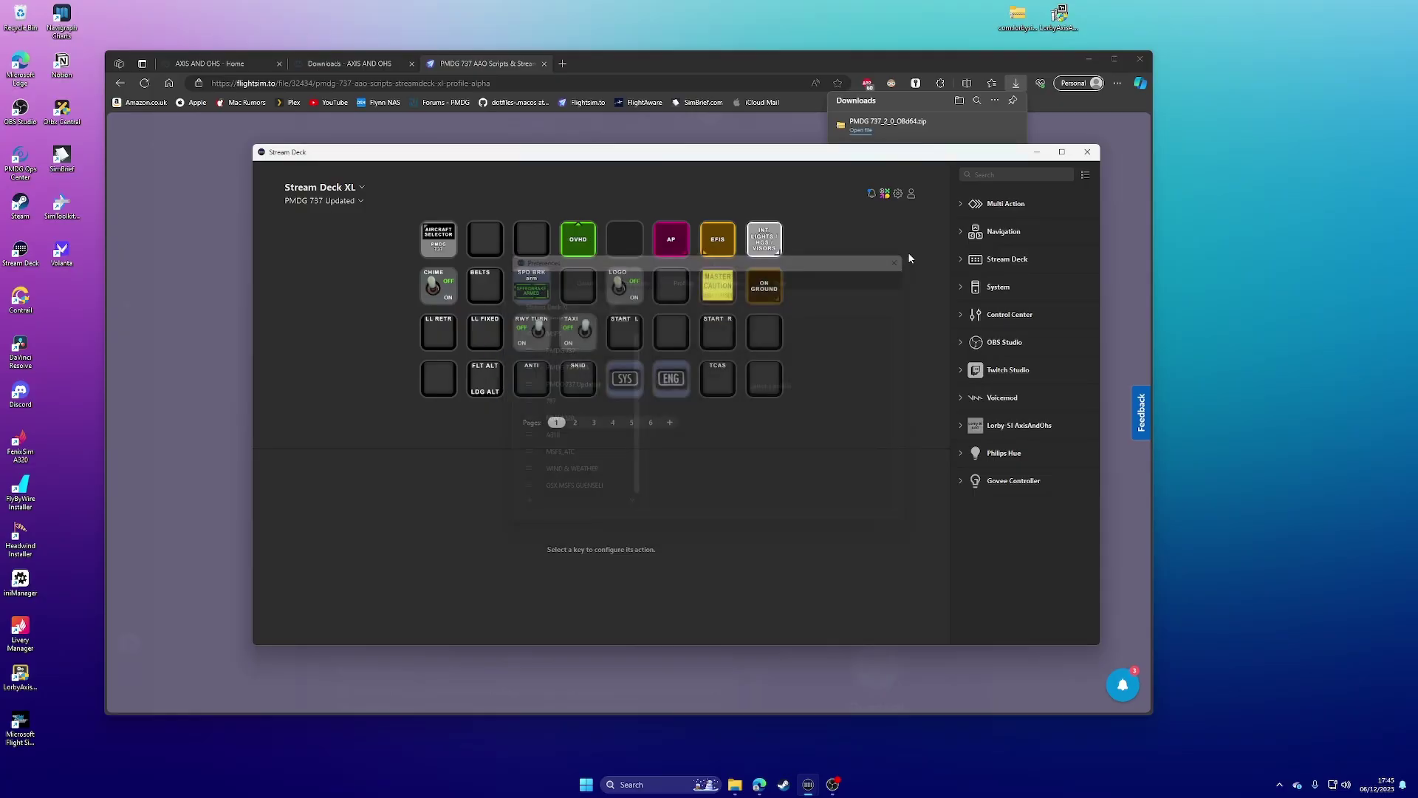
pyautogui.click(361, 200)
pyautogui.click(331, 252)
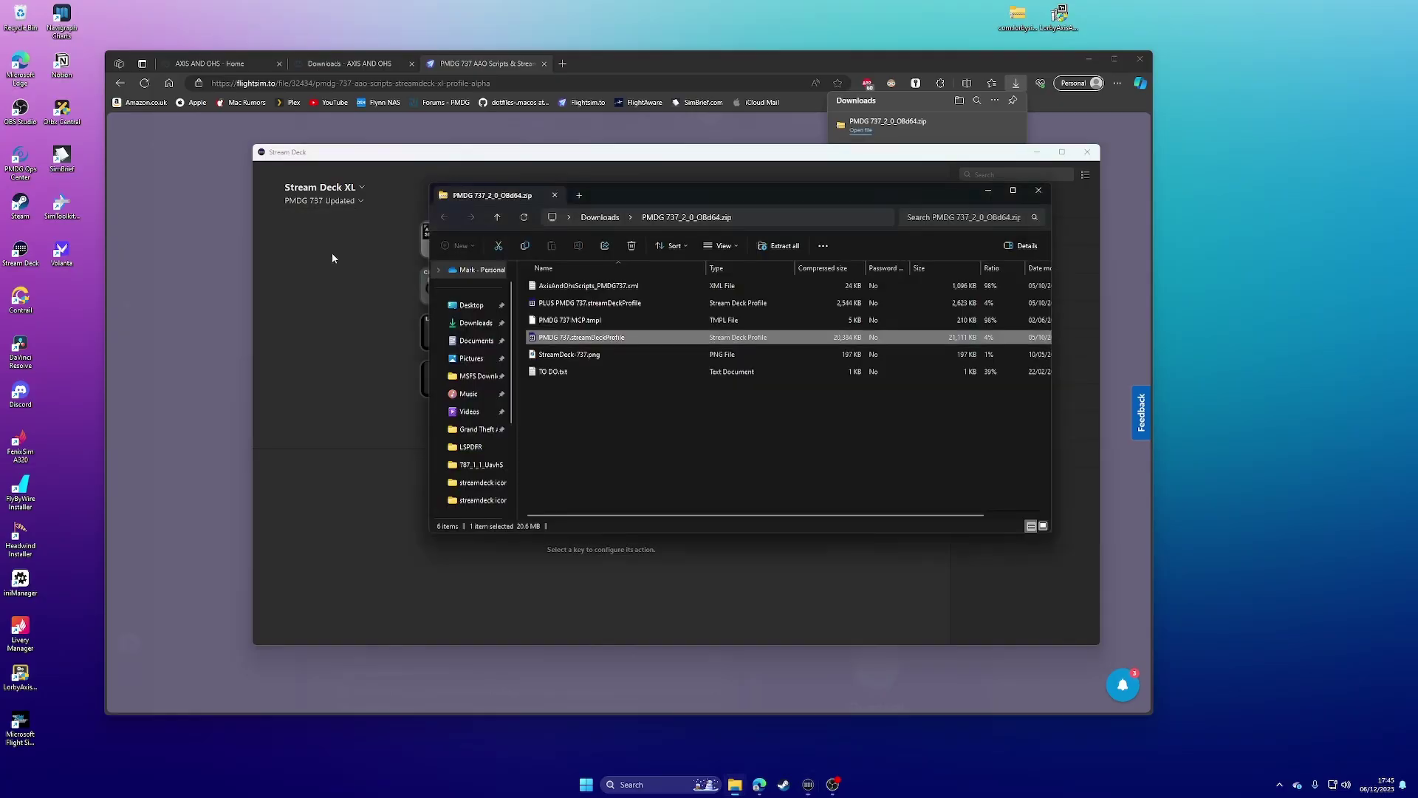
# - Close the zip listing, then inspect the BELTS key and the START R key's AxisAndOhs MultiGauge settings
pyautogui.click(1038, 191)
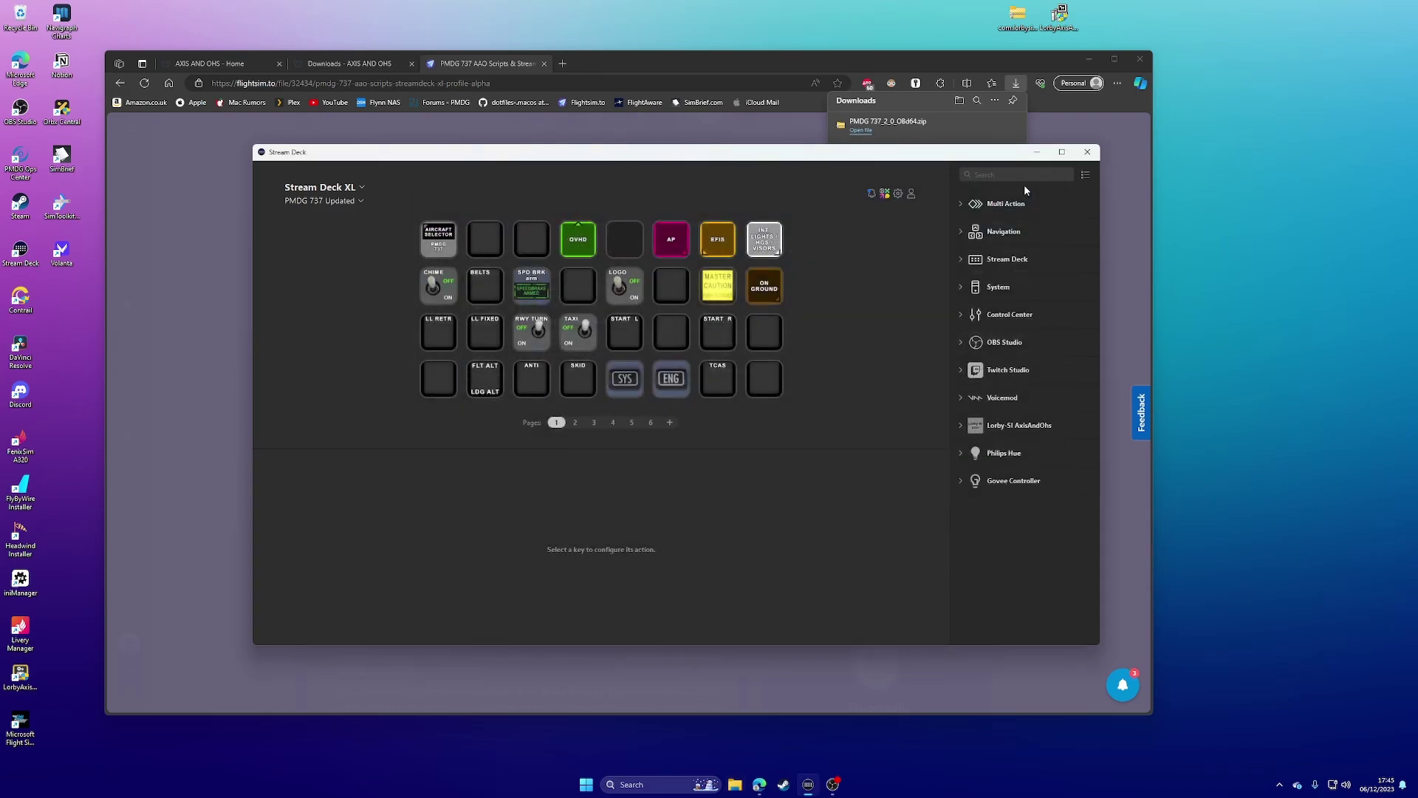
pyautogui.click(485, 293)
pyautogui.click(715, 331)
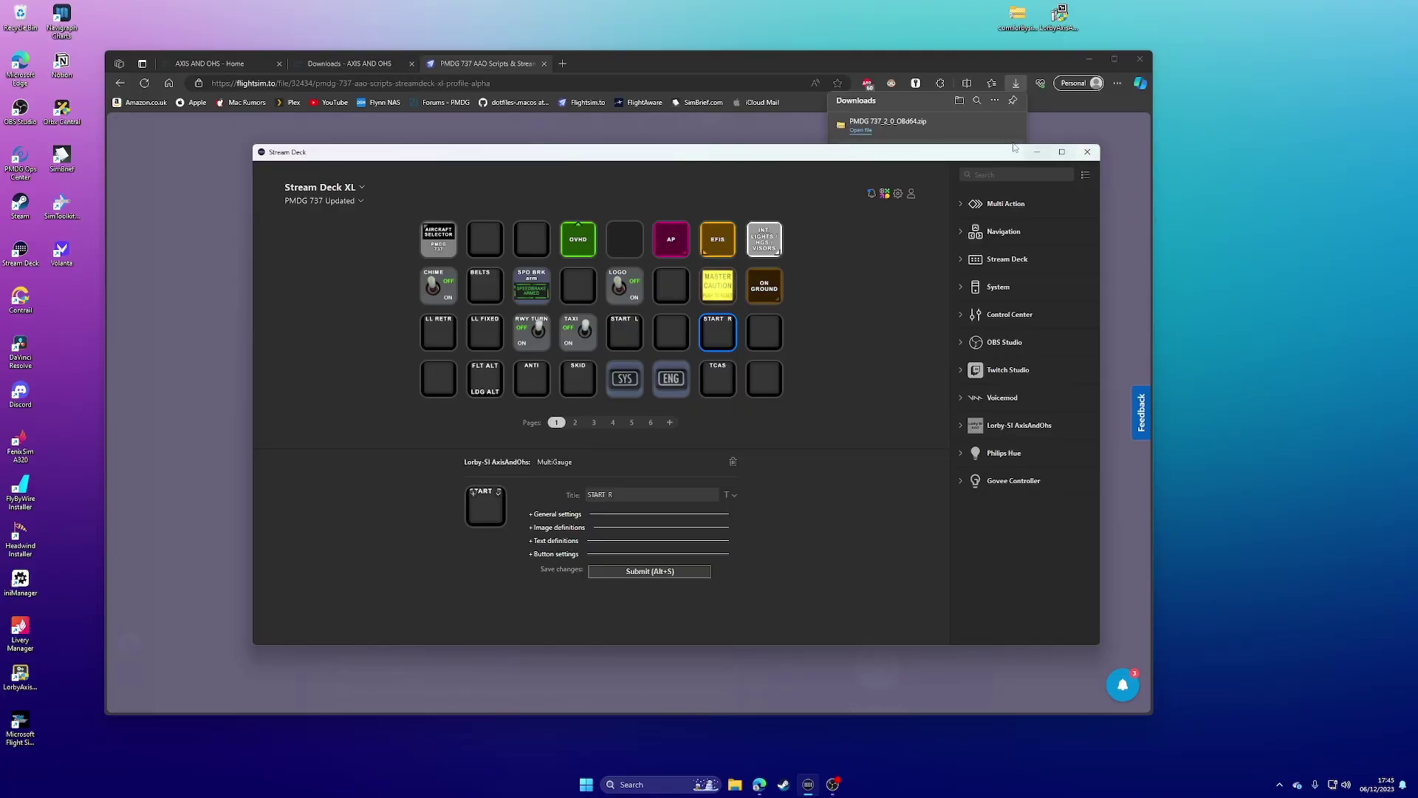
# - Minimize the Stream Deck editor and Edge and dismiss the download notice
pyautogui.click(1037, 151)
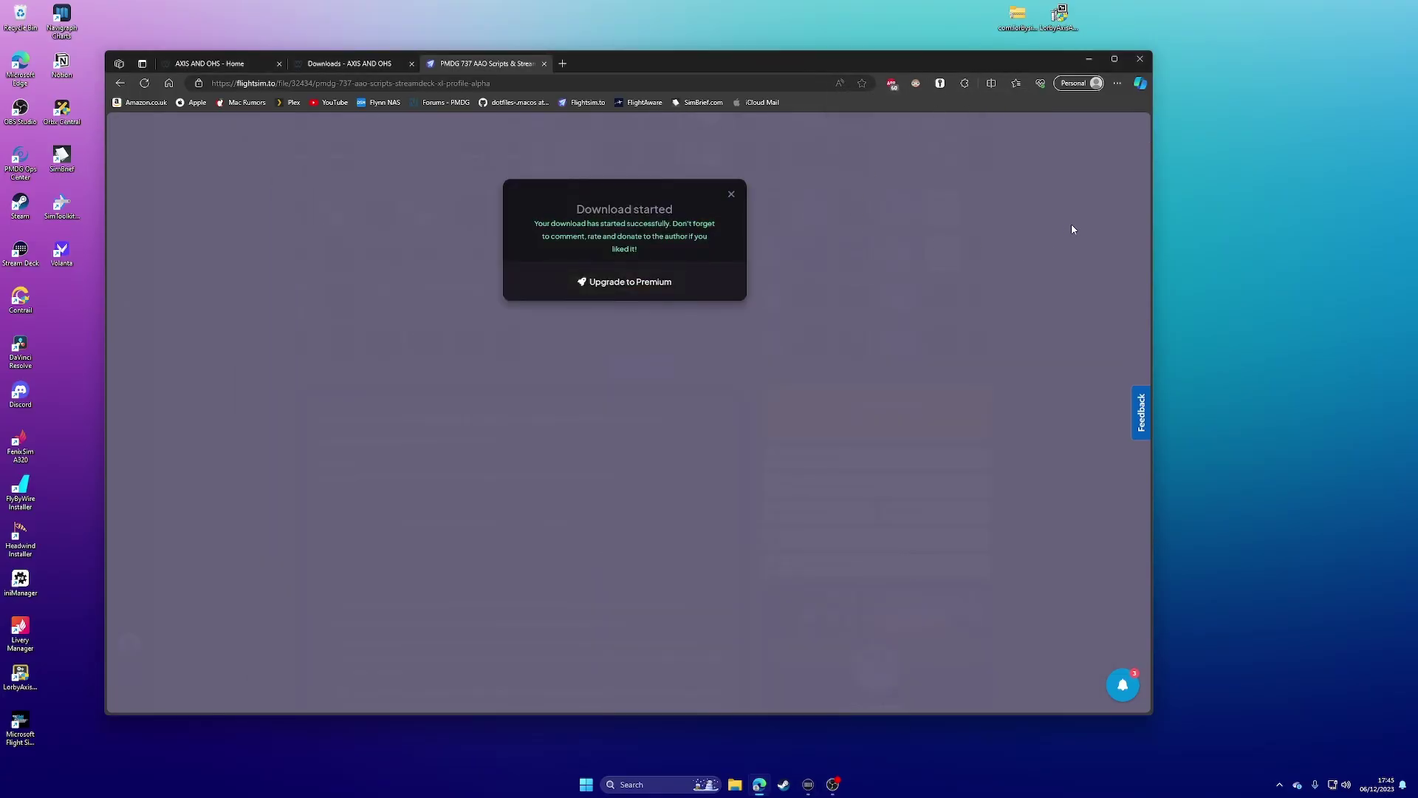
pyautogui.click(1111, 186)
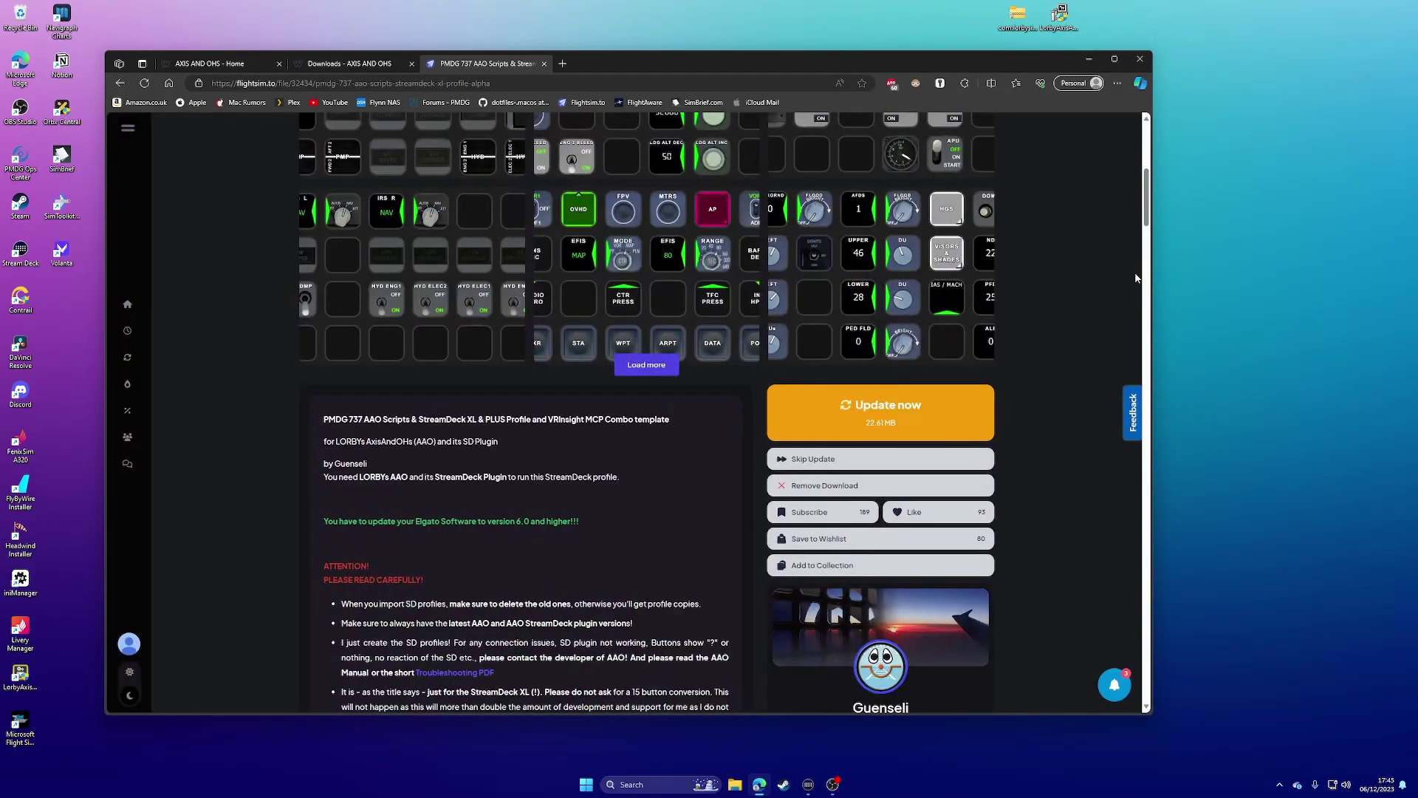
pyautogui.click(1089, 58)
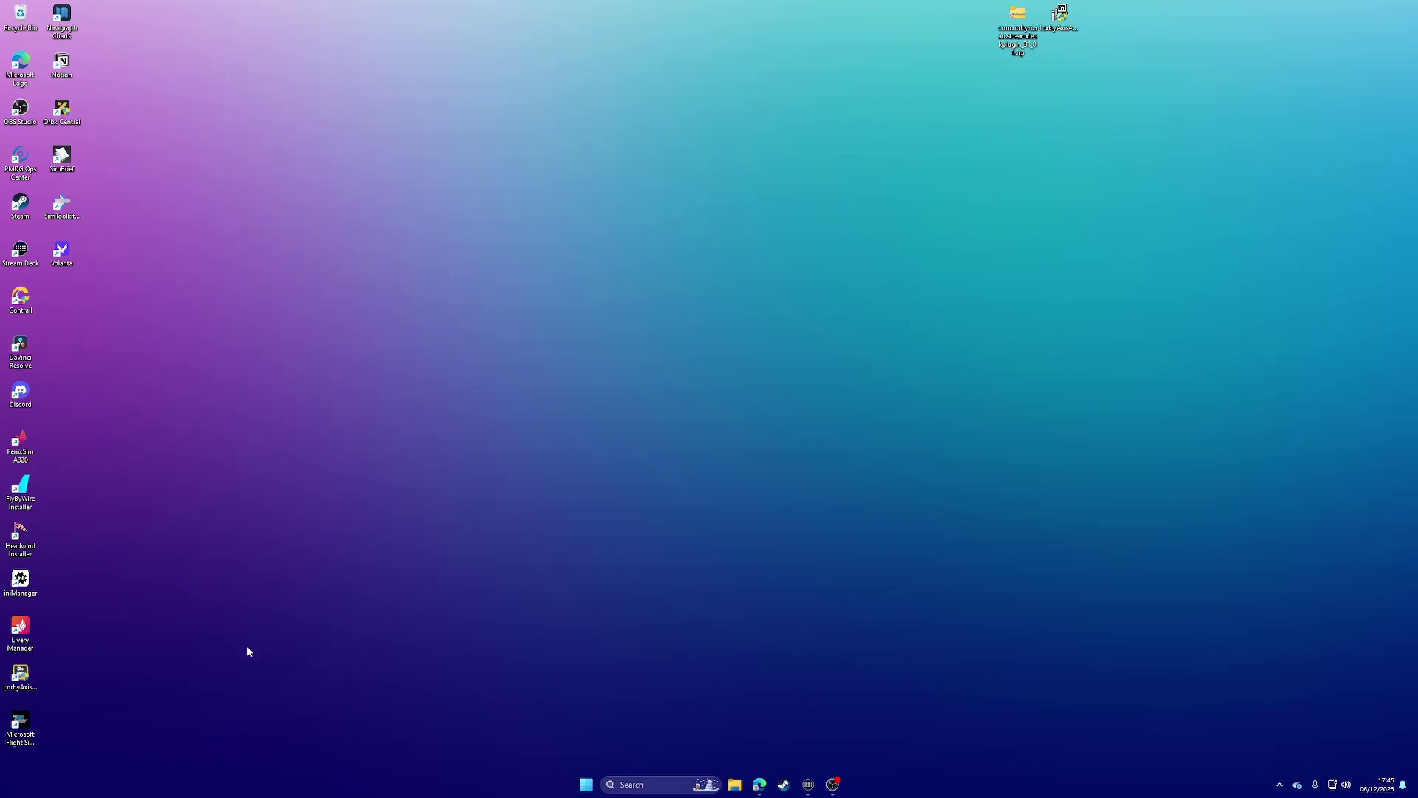
# - Launch Axis and Ohs from its desktop shortcut and bring up Steam's Flight Simulator page
pyautogui.click(22, 674)
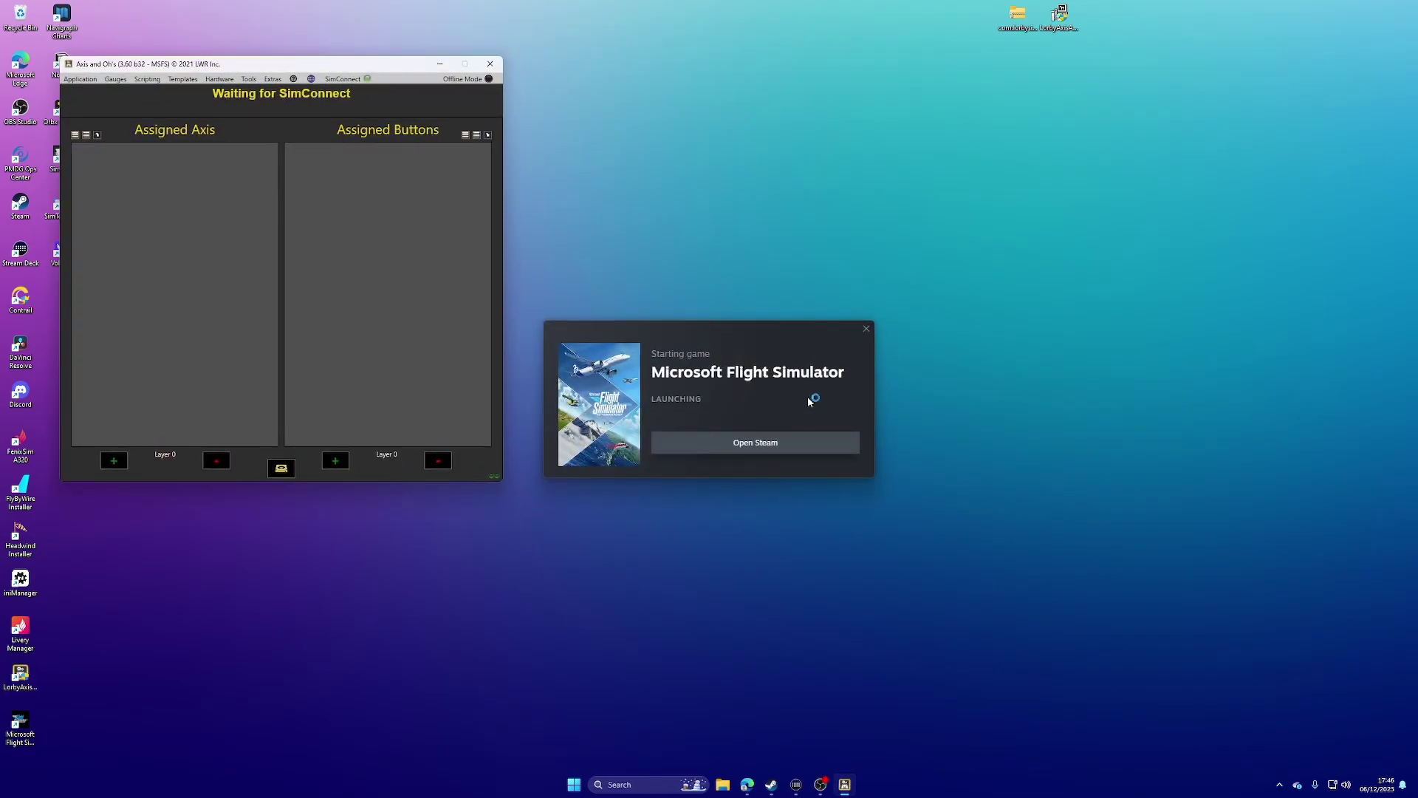
pyautogui.click(870, 333)
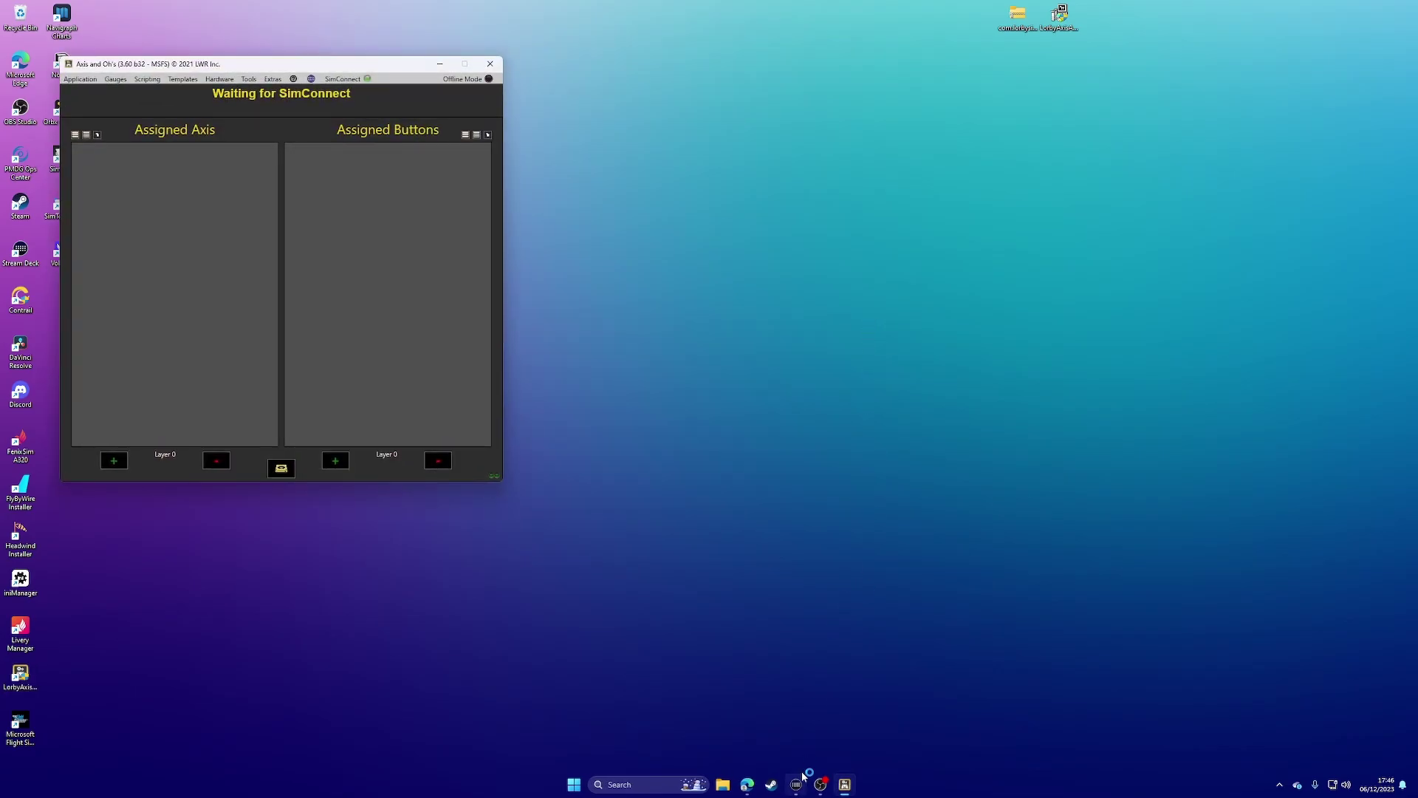
pyautogui.click(772, 784)
# - Stop Microsoft Flight Simulator from its Steam library page, confirm the exit, and close Steam
pyautogui.click(299, 256)
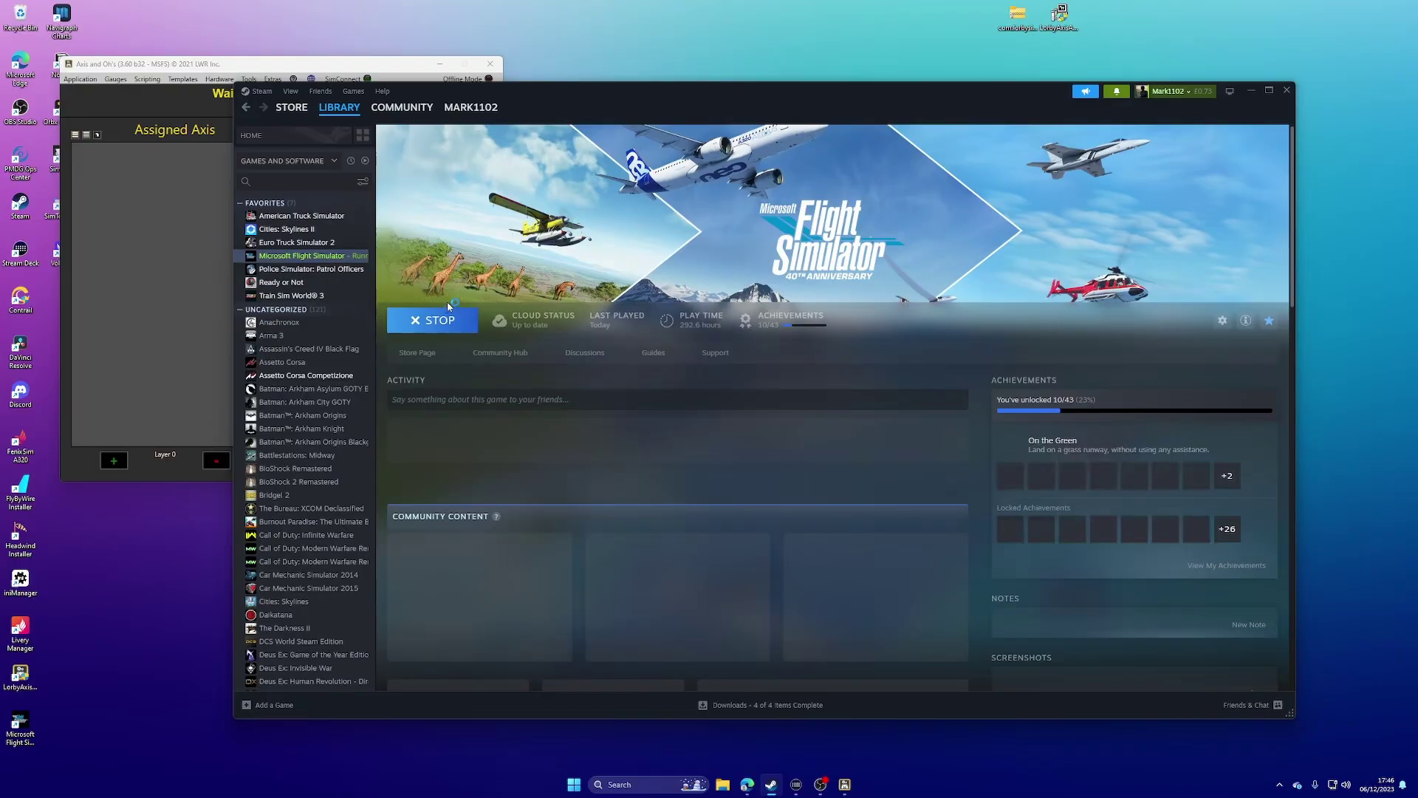
pyautogui.click(441, 320)
pyautogui.click(752, 434)
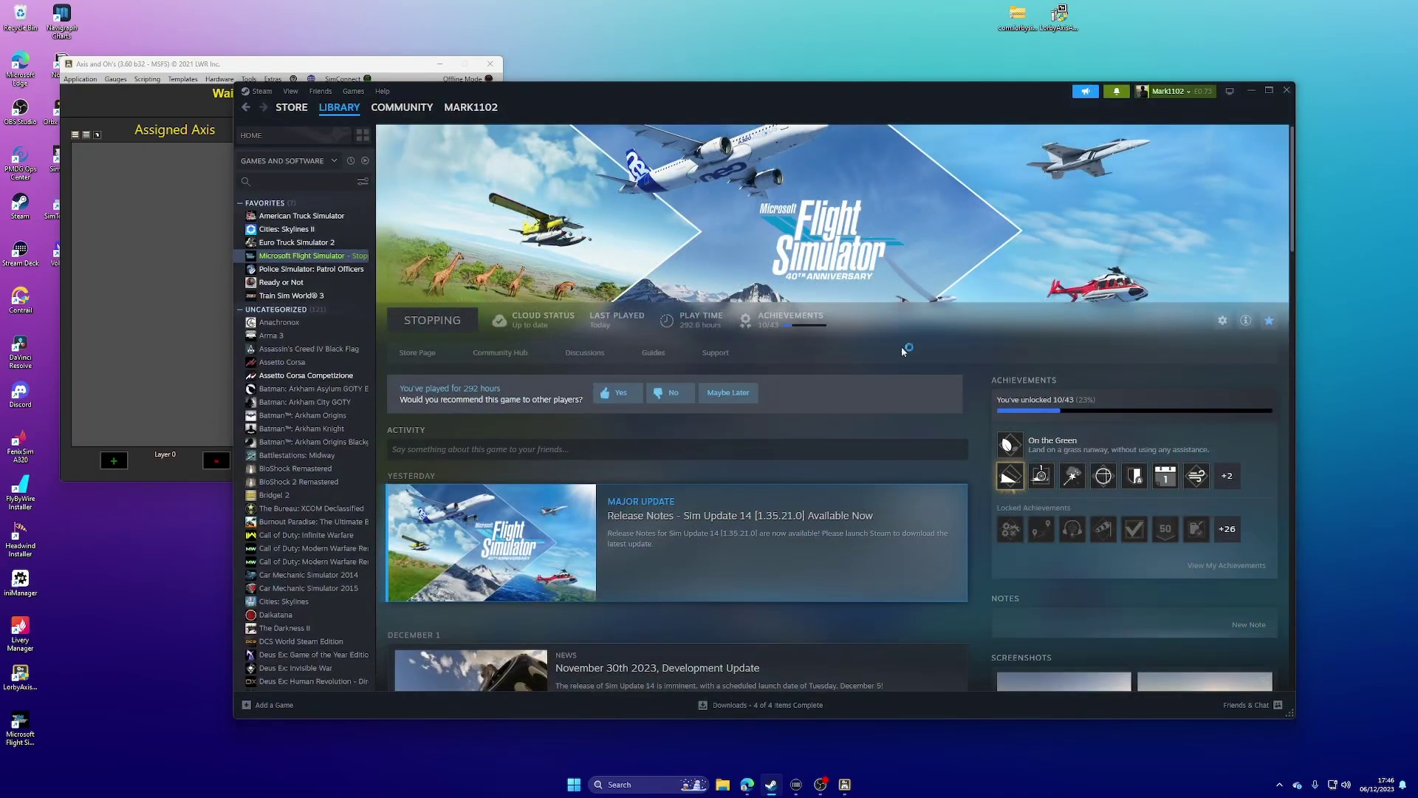
pyautogui.click(1286, 91)
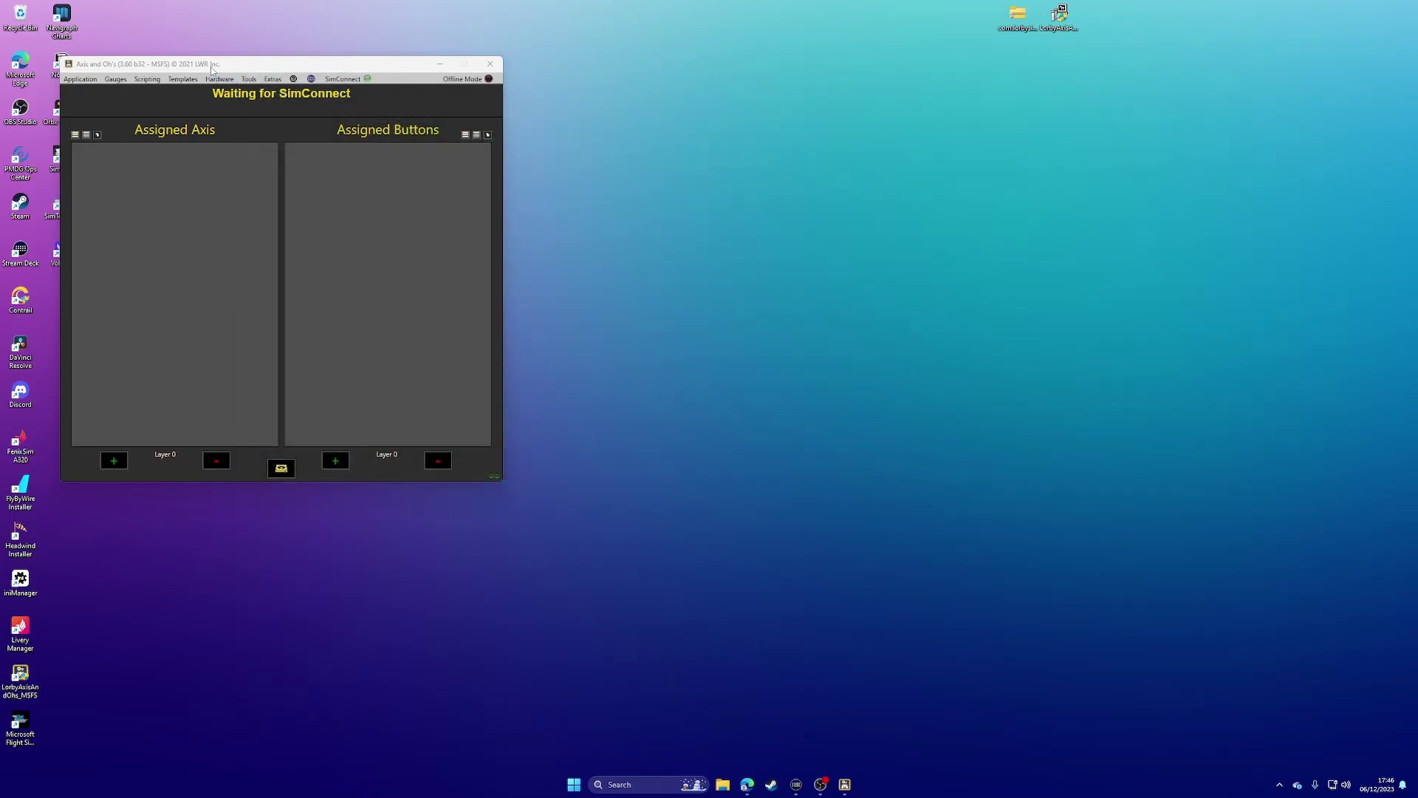
# - Reposition Axis and Ohs, review its Application options, then close it and bring up Steam's library
pyautogui.moveTo(163, 65); pyautogui.dragTo(464, 77)
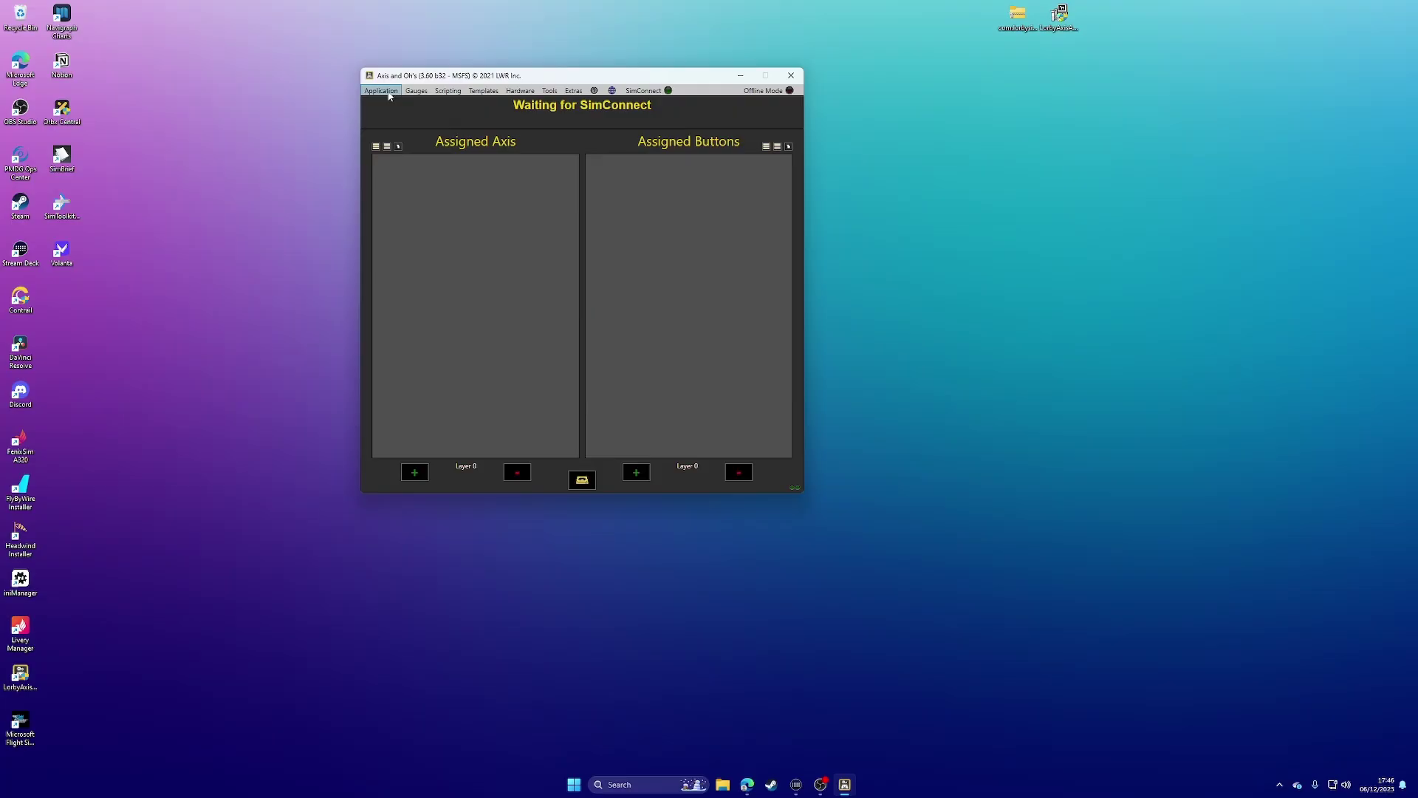
pyautogui.click(381, 90)
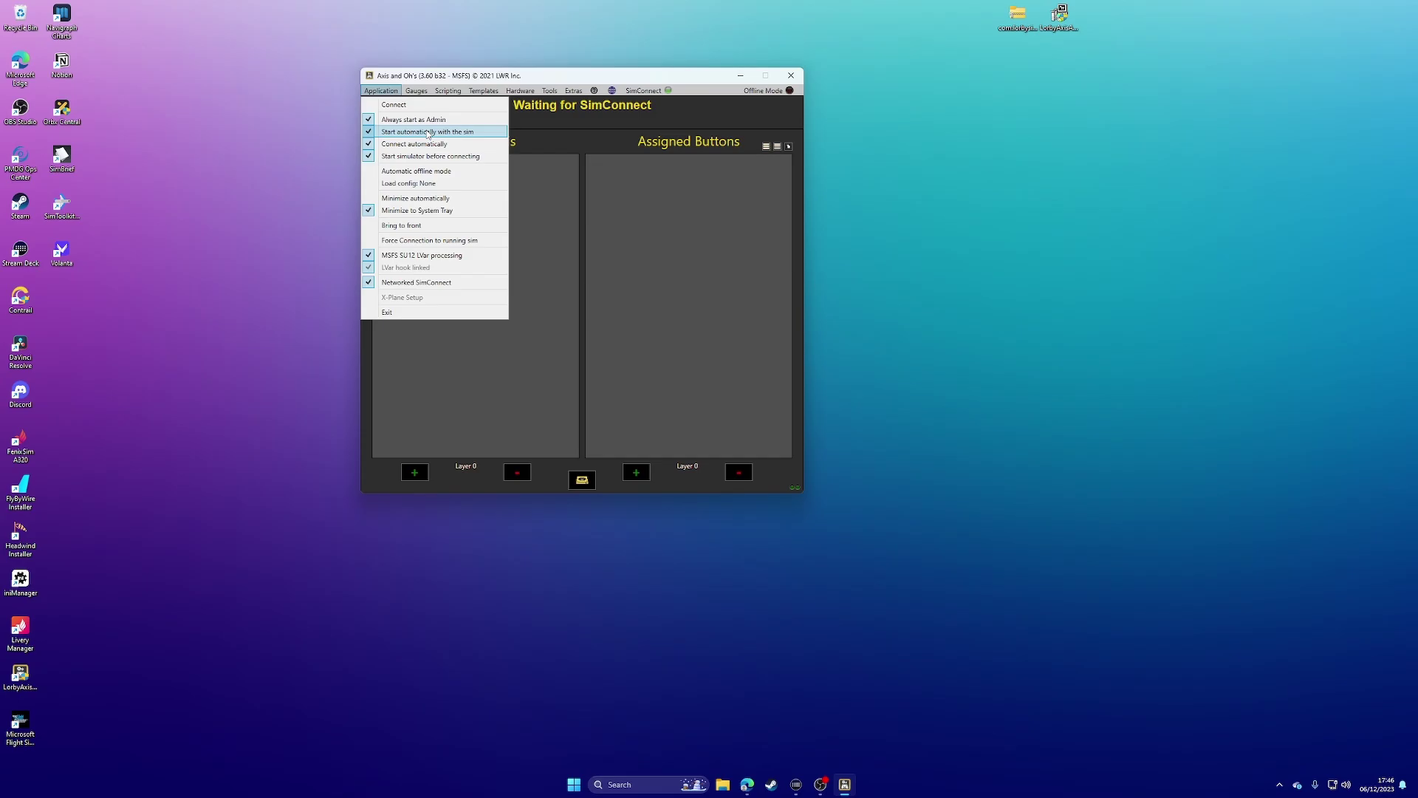
pyautogui.click(415, 160)
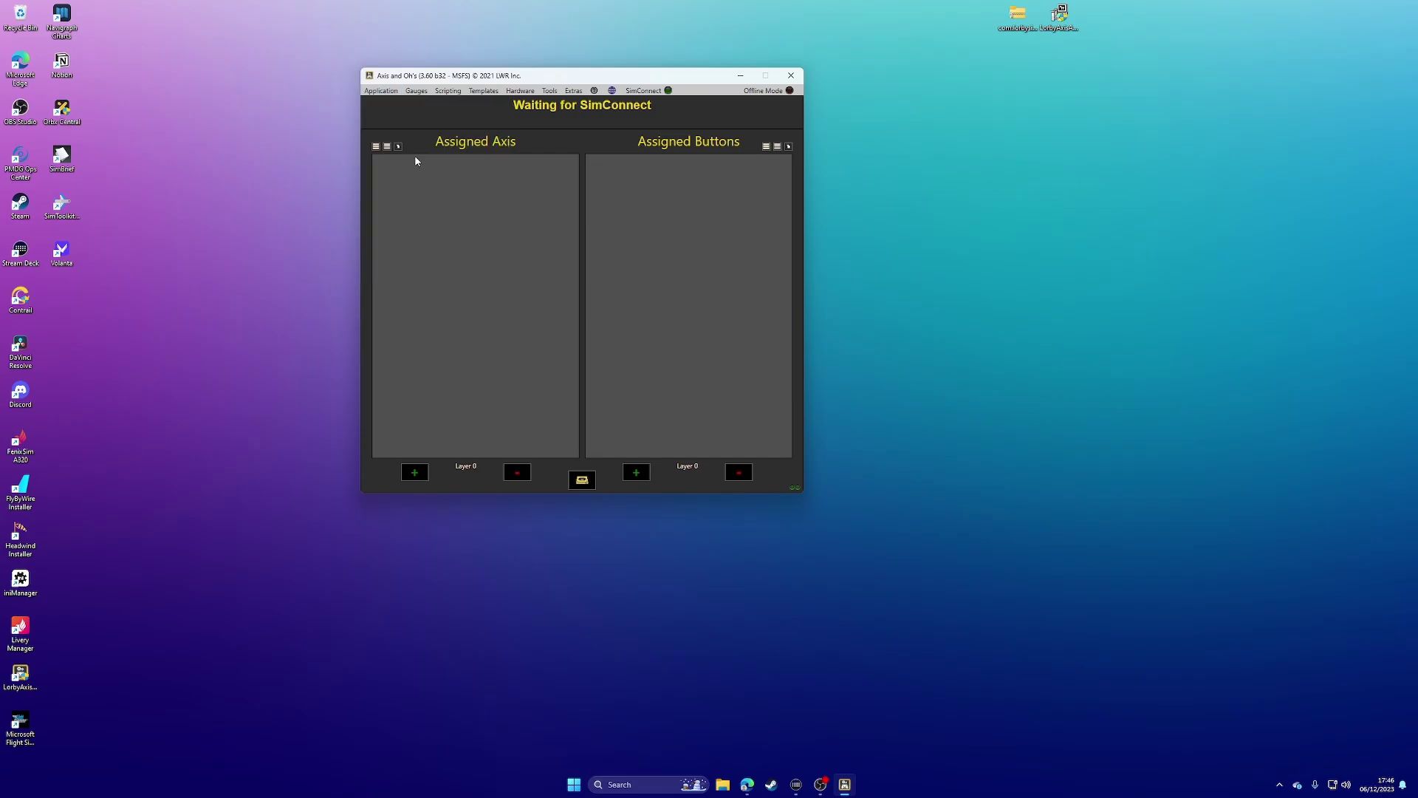
pyautogui.click(380, 90)
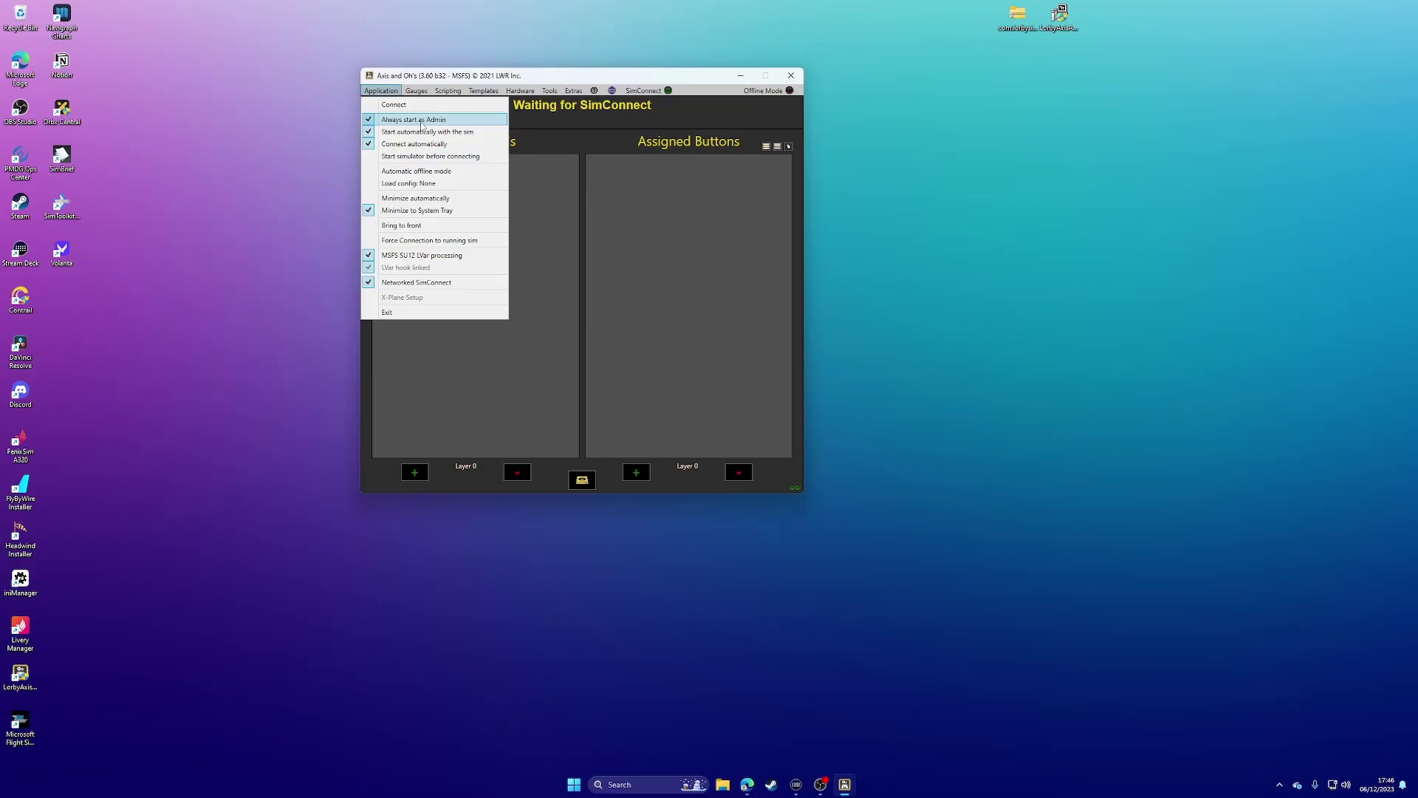
pyautogui.click(789, 77)
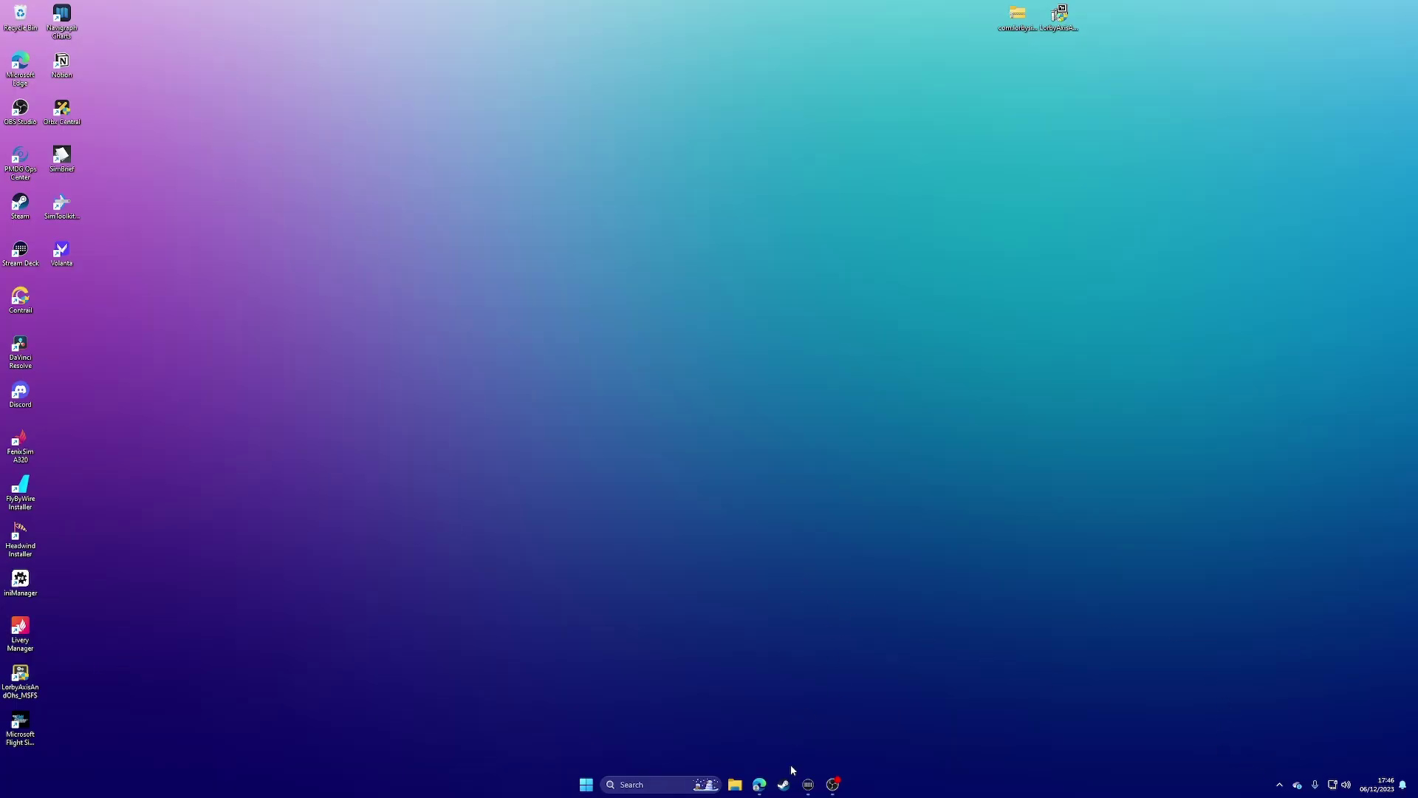
pyautogui.click(785, 787)
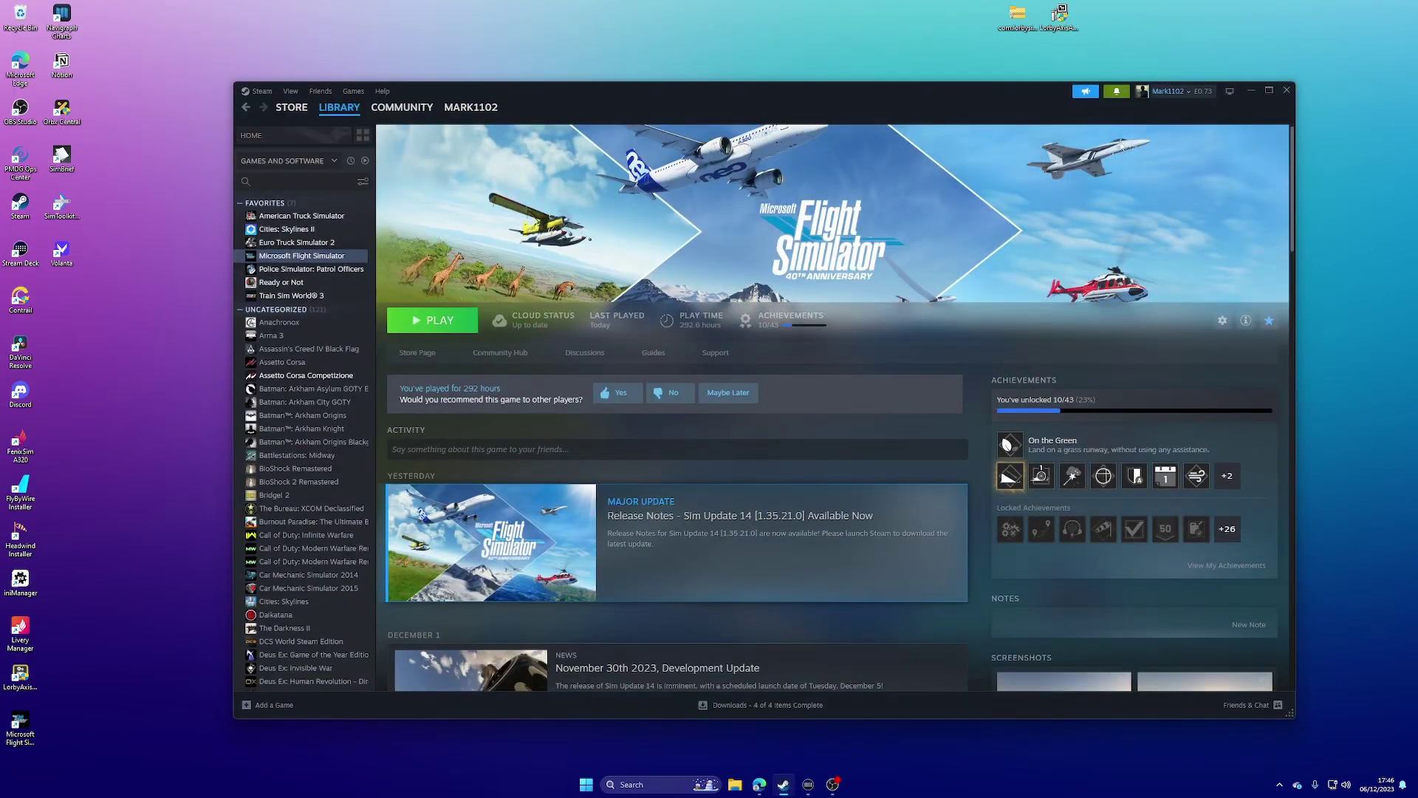
# - Close Steam and relaunch Axis and Ohs from its desktop icon, positioning its window
pyautogui.click(1286, 90)
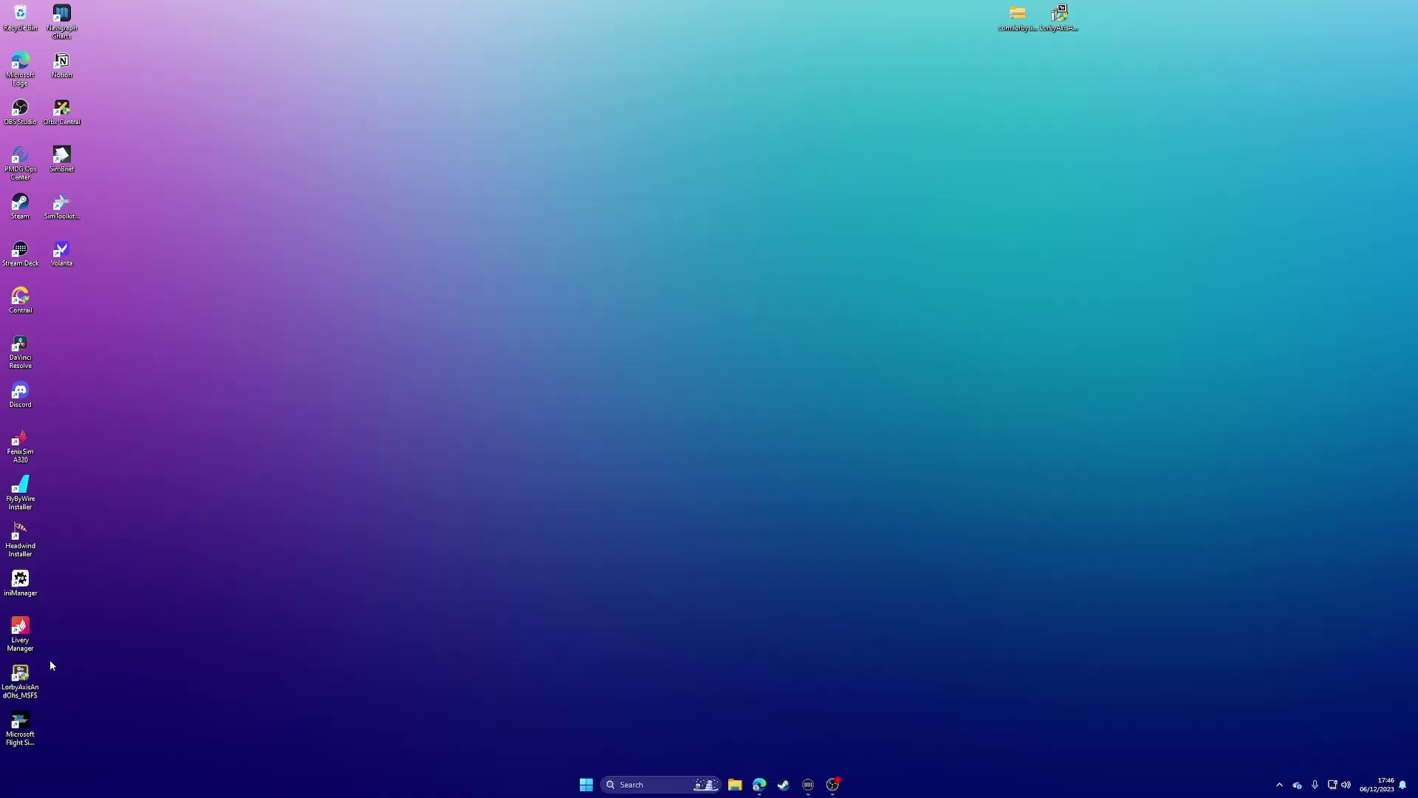
pyautogui.doubleClick(23, 681)
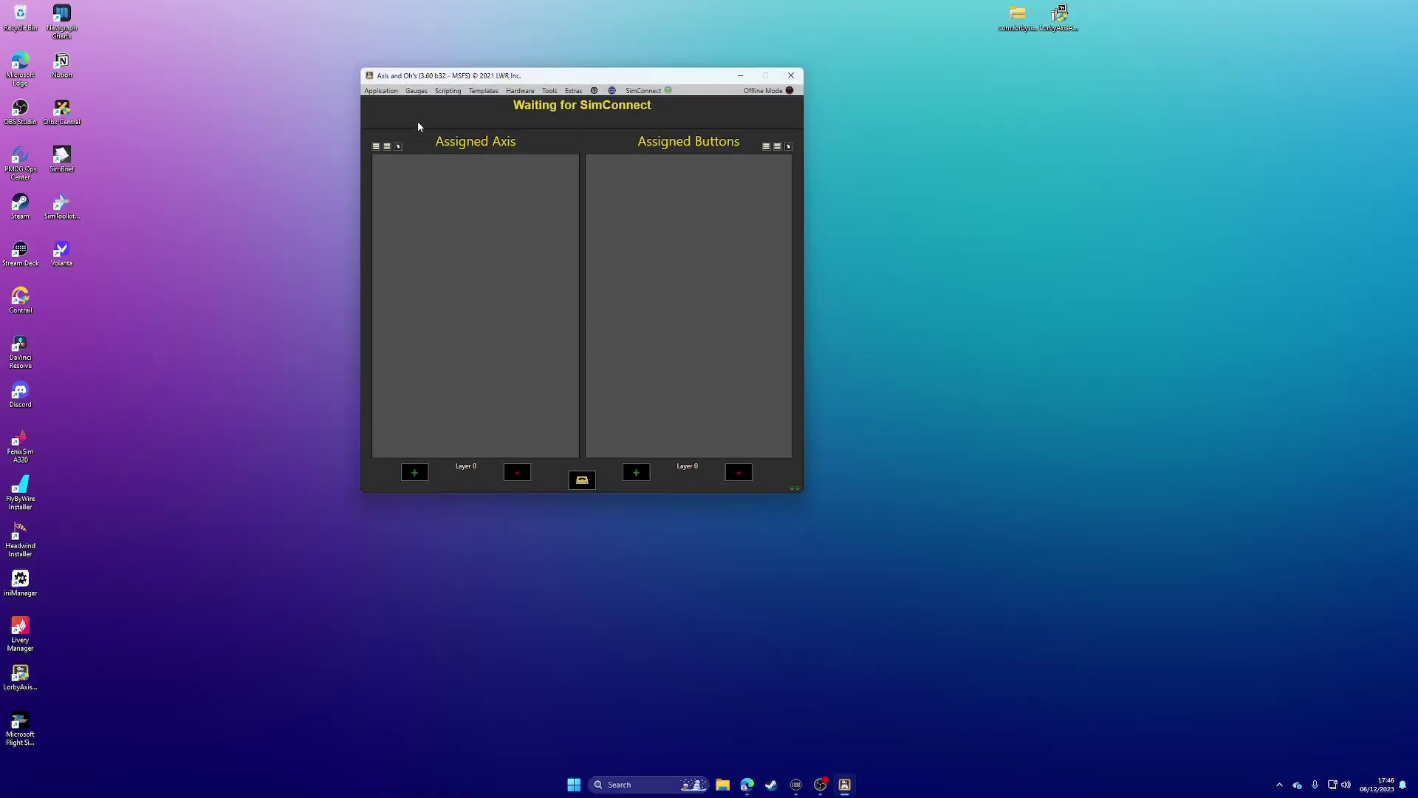
pyautogui.moveTo(437, 80); pyautogui.dragTo(447, 113)
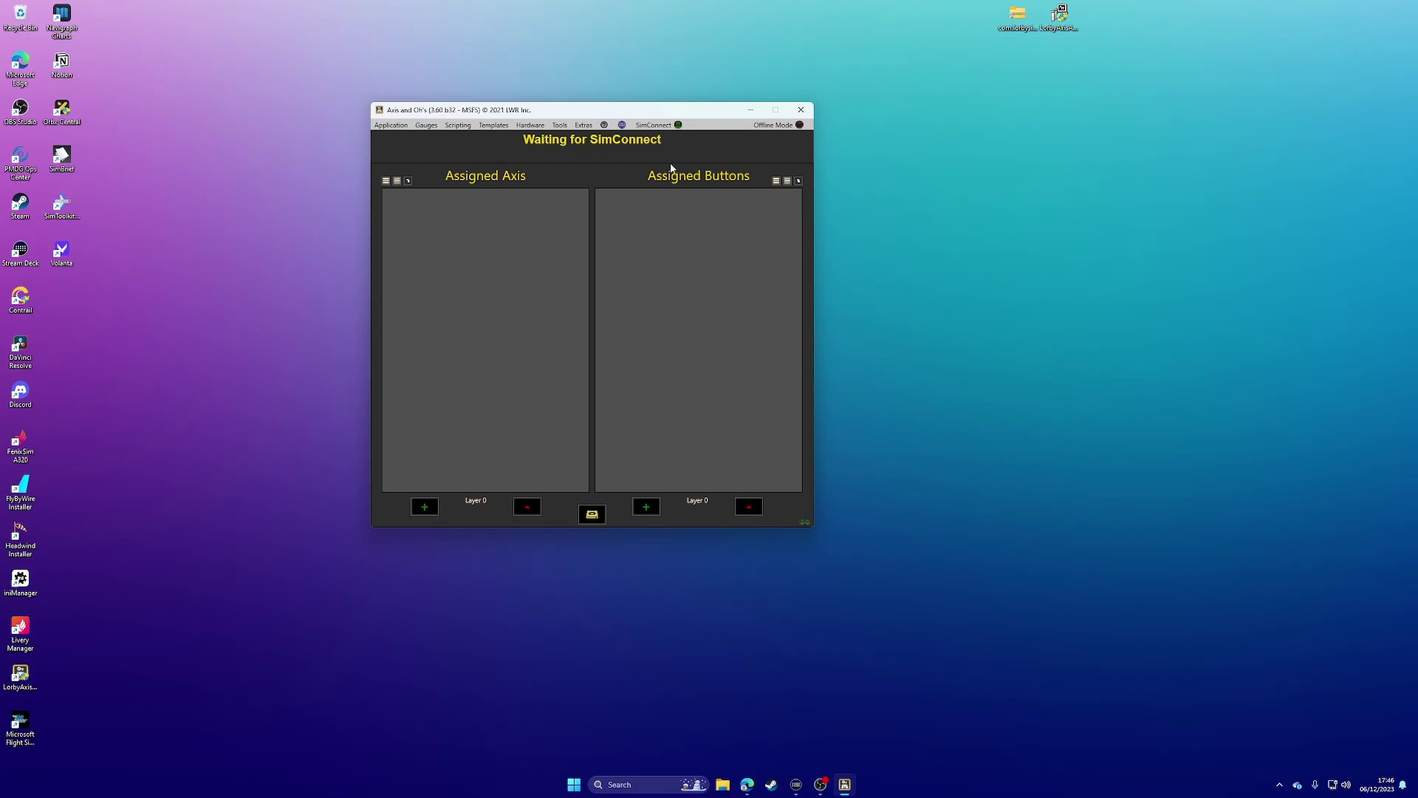
# - Browse the Axis and Ohs Application, Gauges, Hardware and Extras menus
pyautogui.click(394, 126)
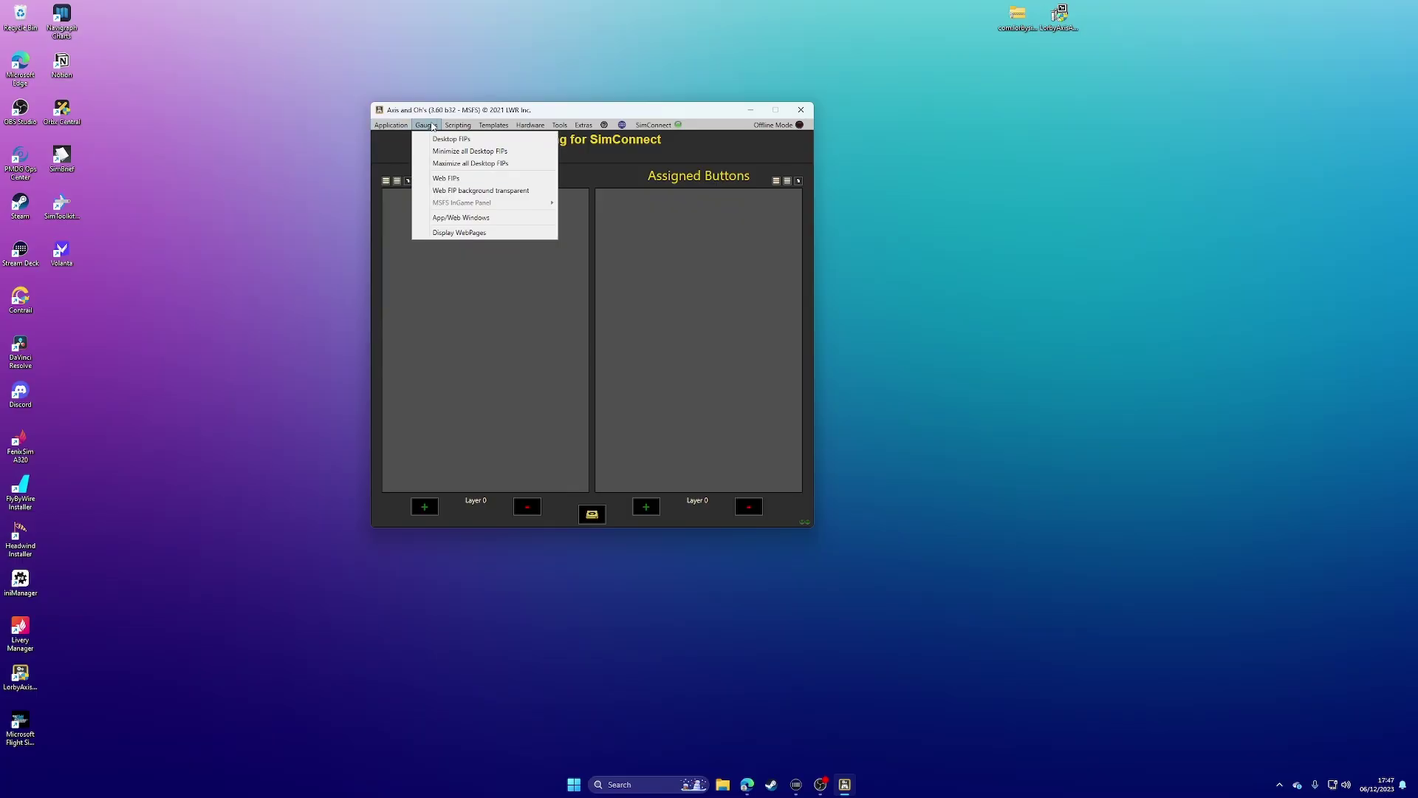
pyautogui.moveTo(509, 125)
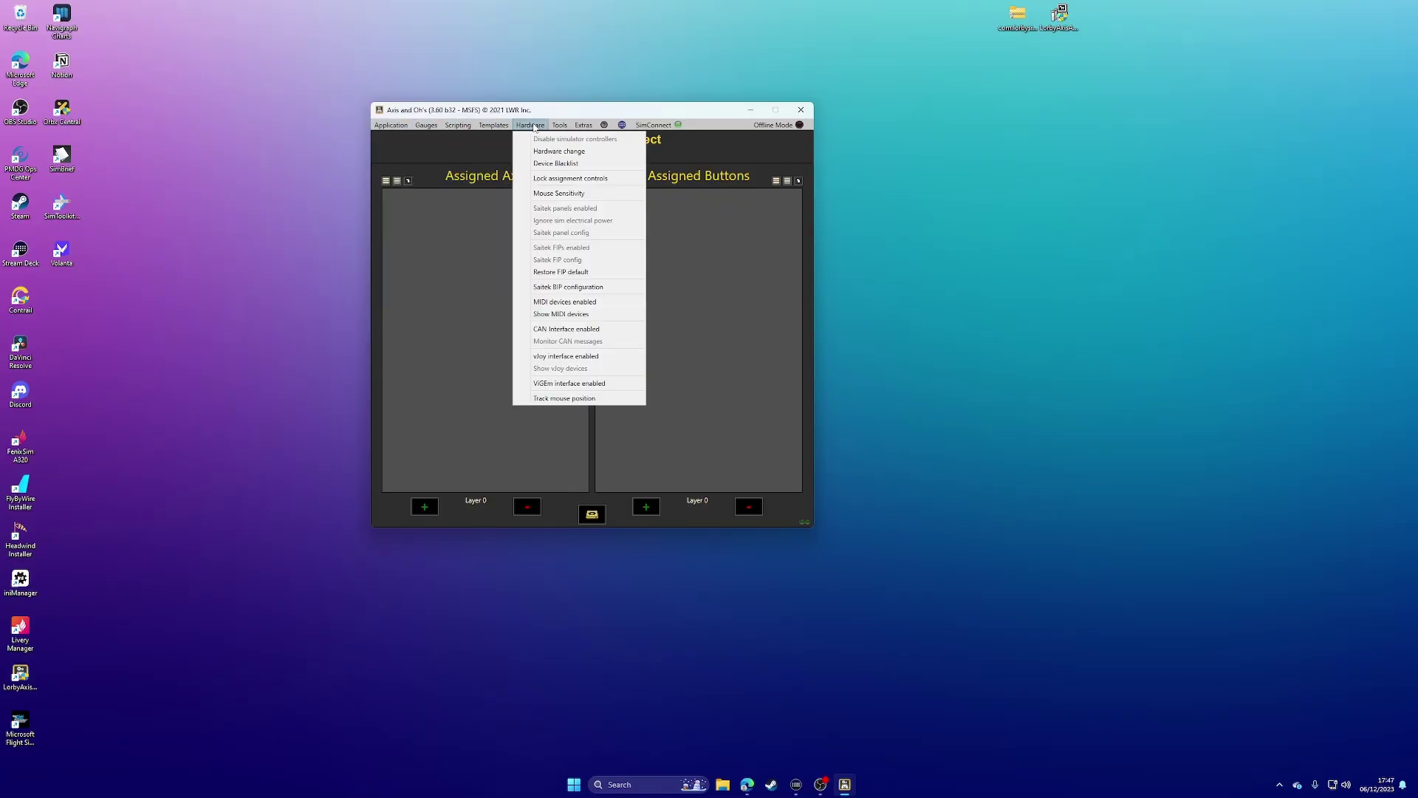
pyautogui.moveTo(560, 127)
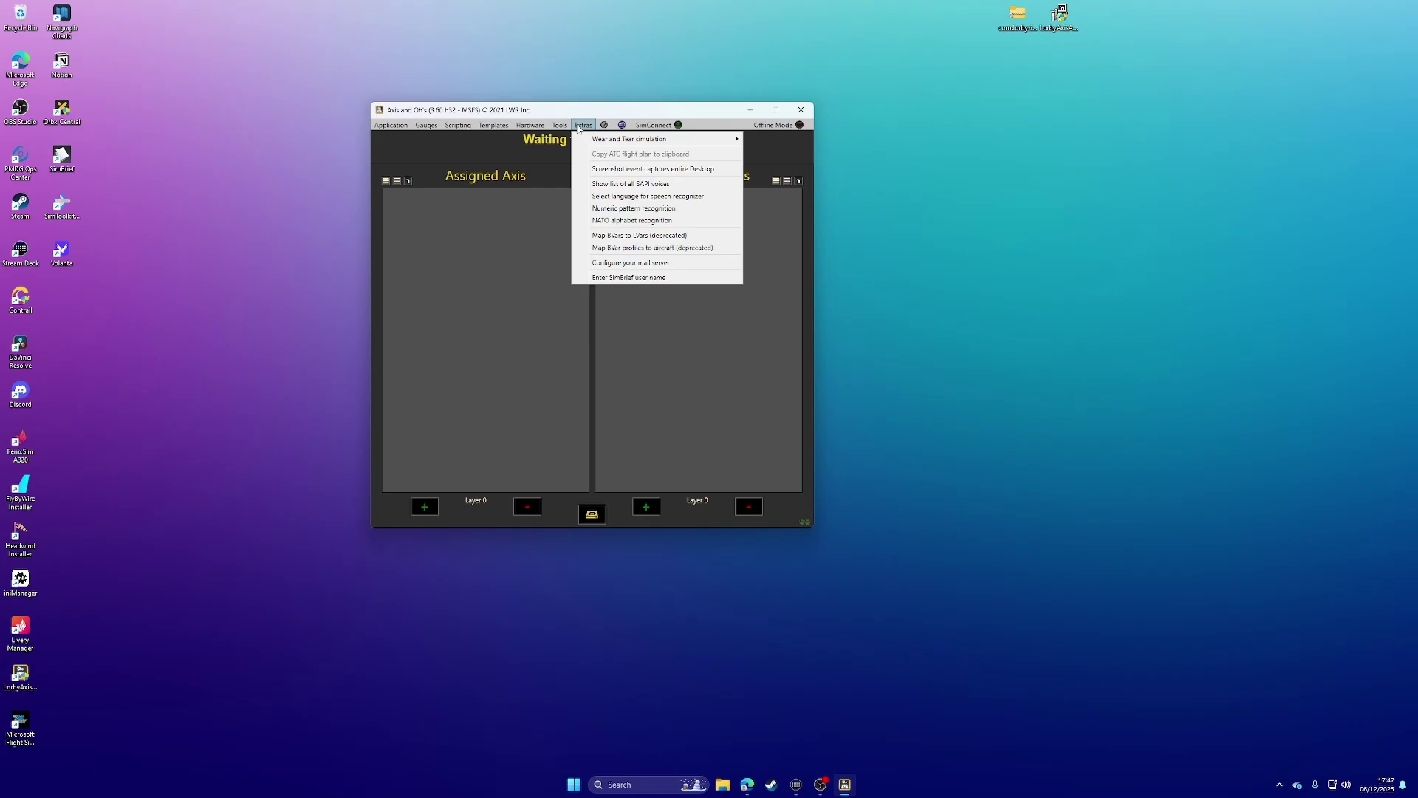
# - Choose Scripting > Import scripts and browse Downloads to the PMDG_737-900_MSFS folder, widening the Name column
pyautogui.moveTo(464, 127)
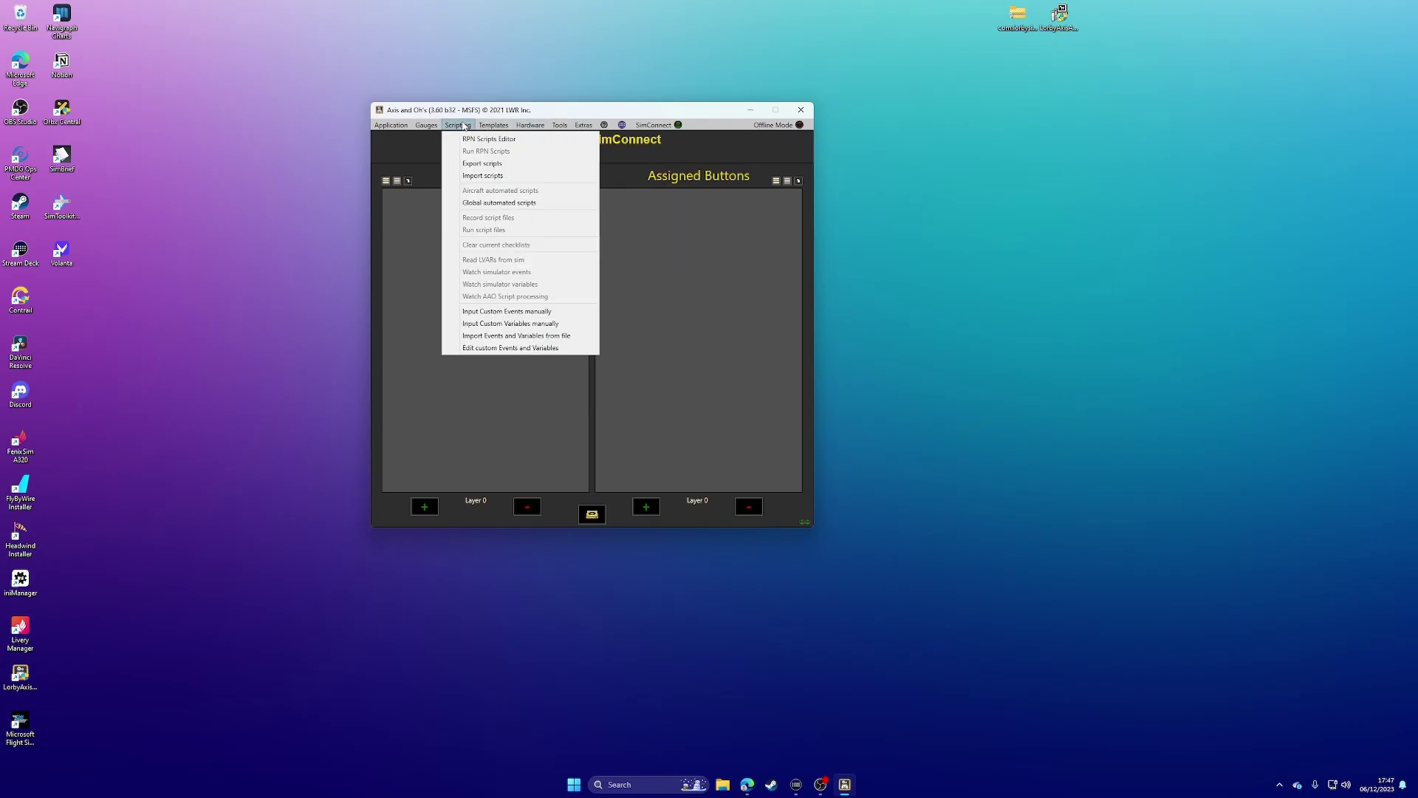
pyautogui.click(481, 175)
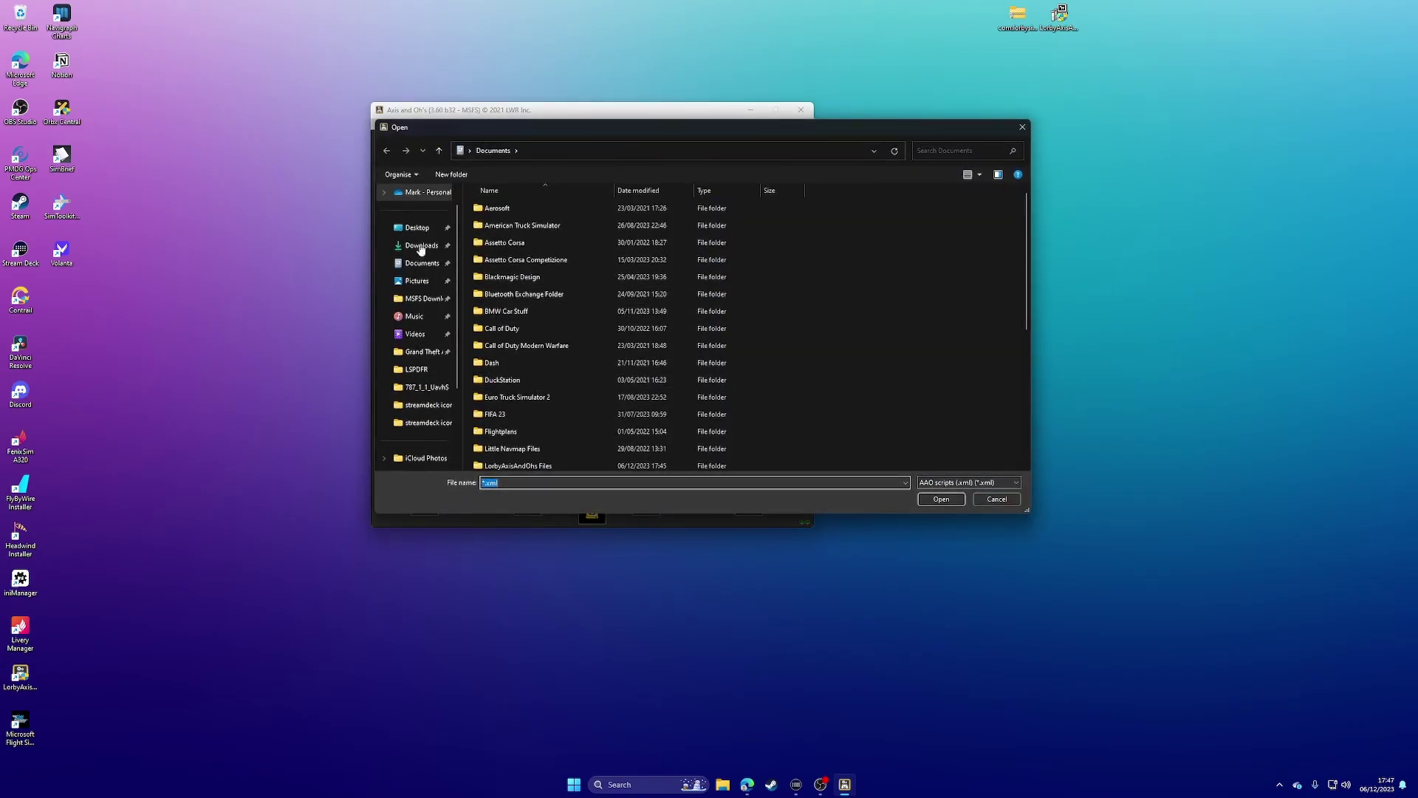
pyautogui.click(420, 246)
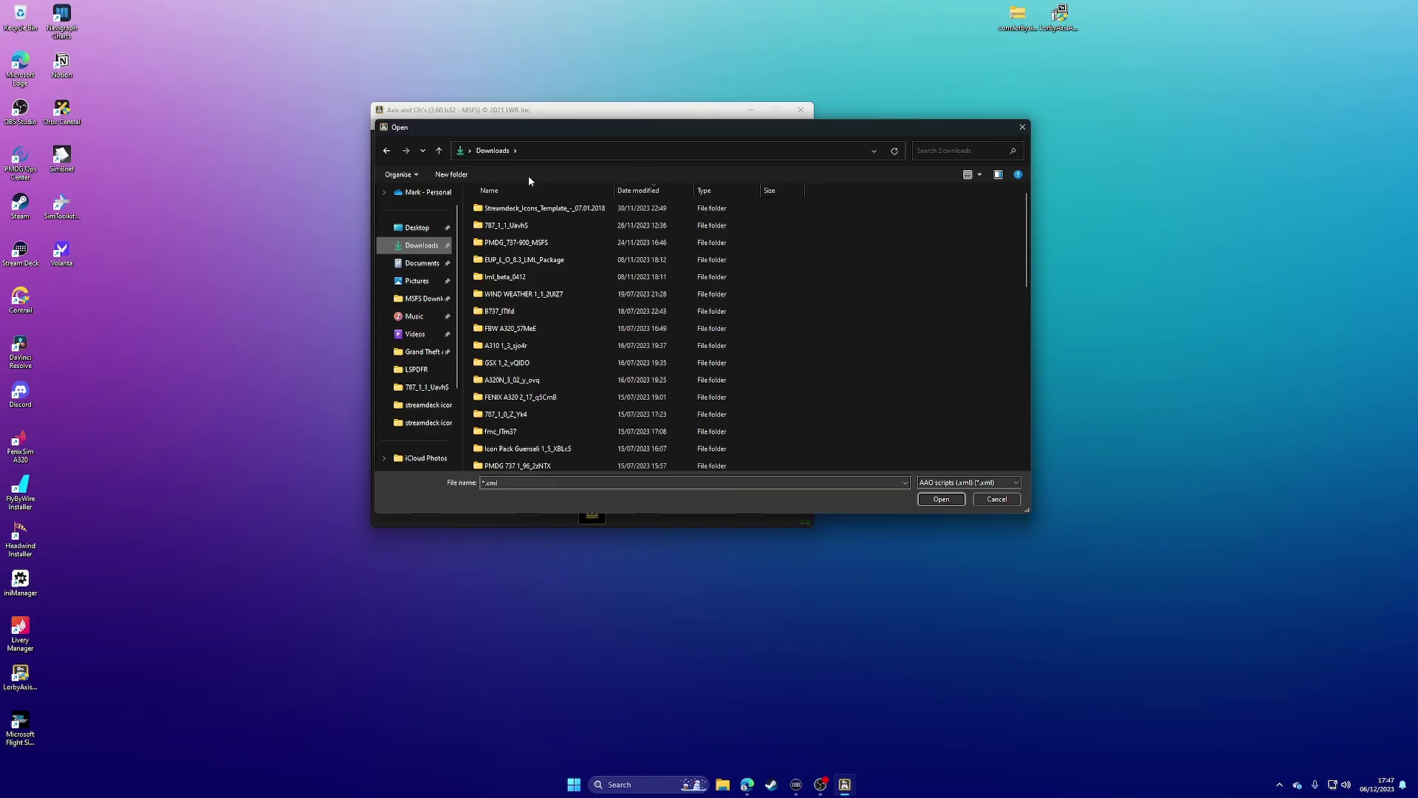
pyautogui.moveTo(614, 189); pyautogui.dragTo(714, 188)
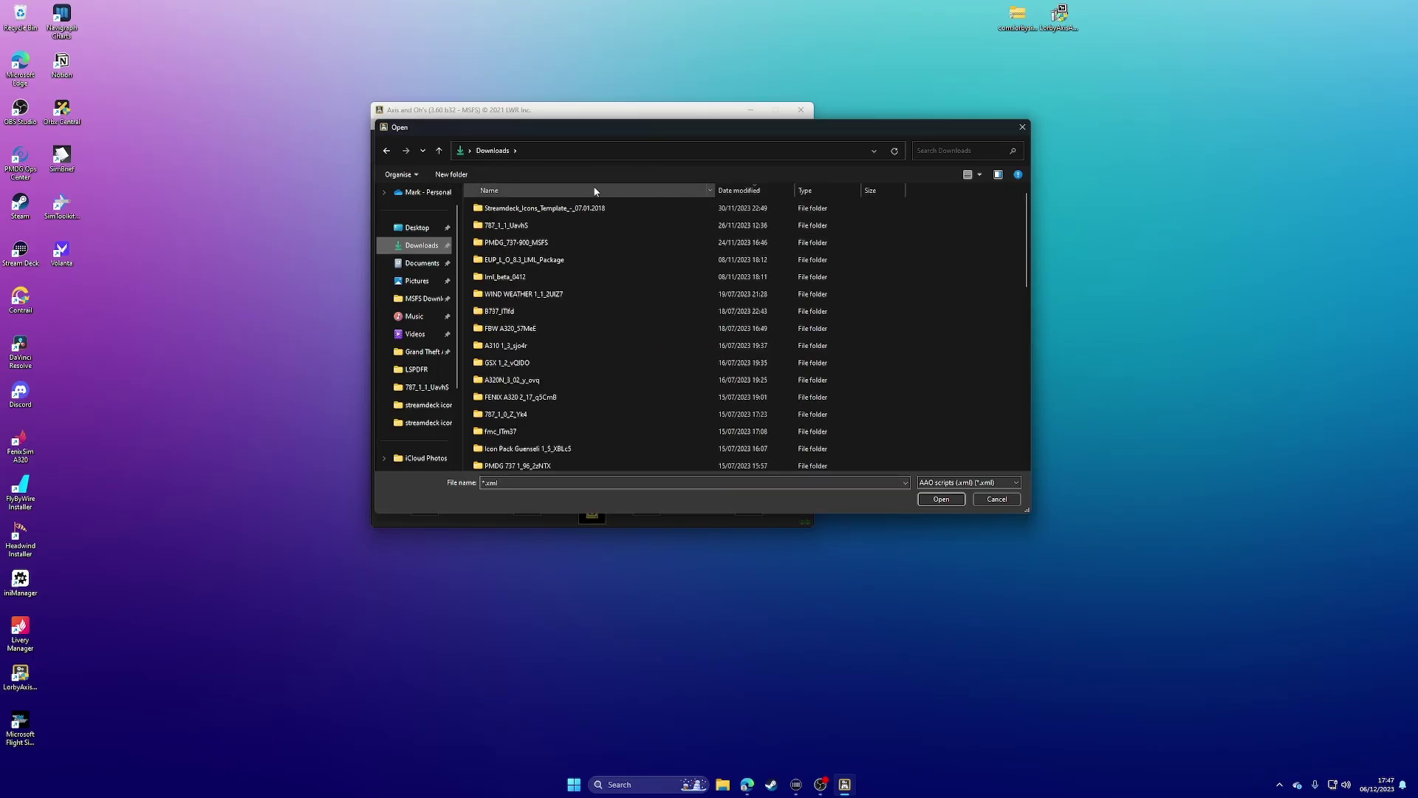
pyautogui.click(528, 245)
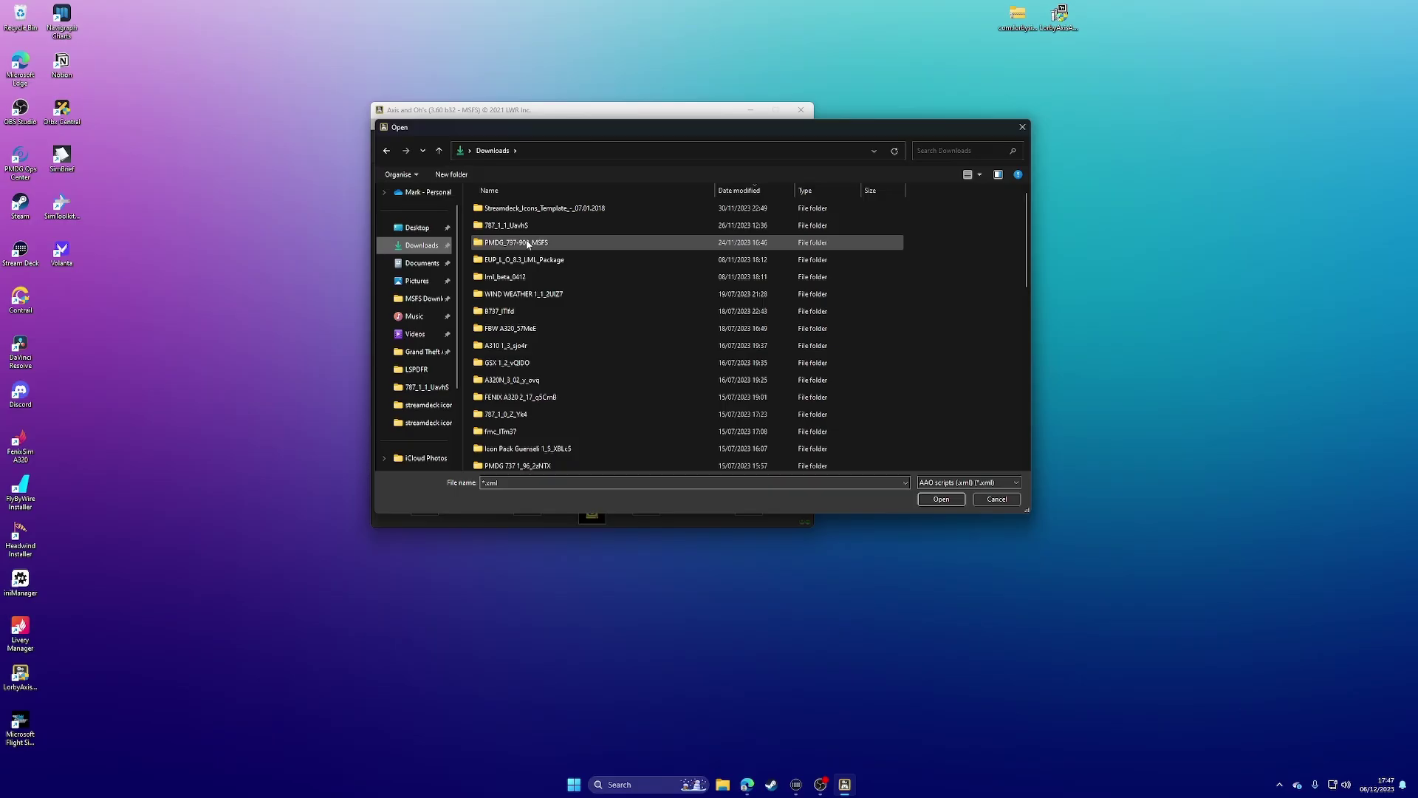
# - Extract the newest PMDG 737 zip in Downloads into its own PMDG 737_2_0_OBd64 folder with NanaZip, then close Explorer
pyautogui.click(722, 784)
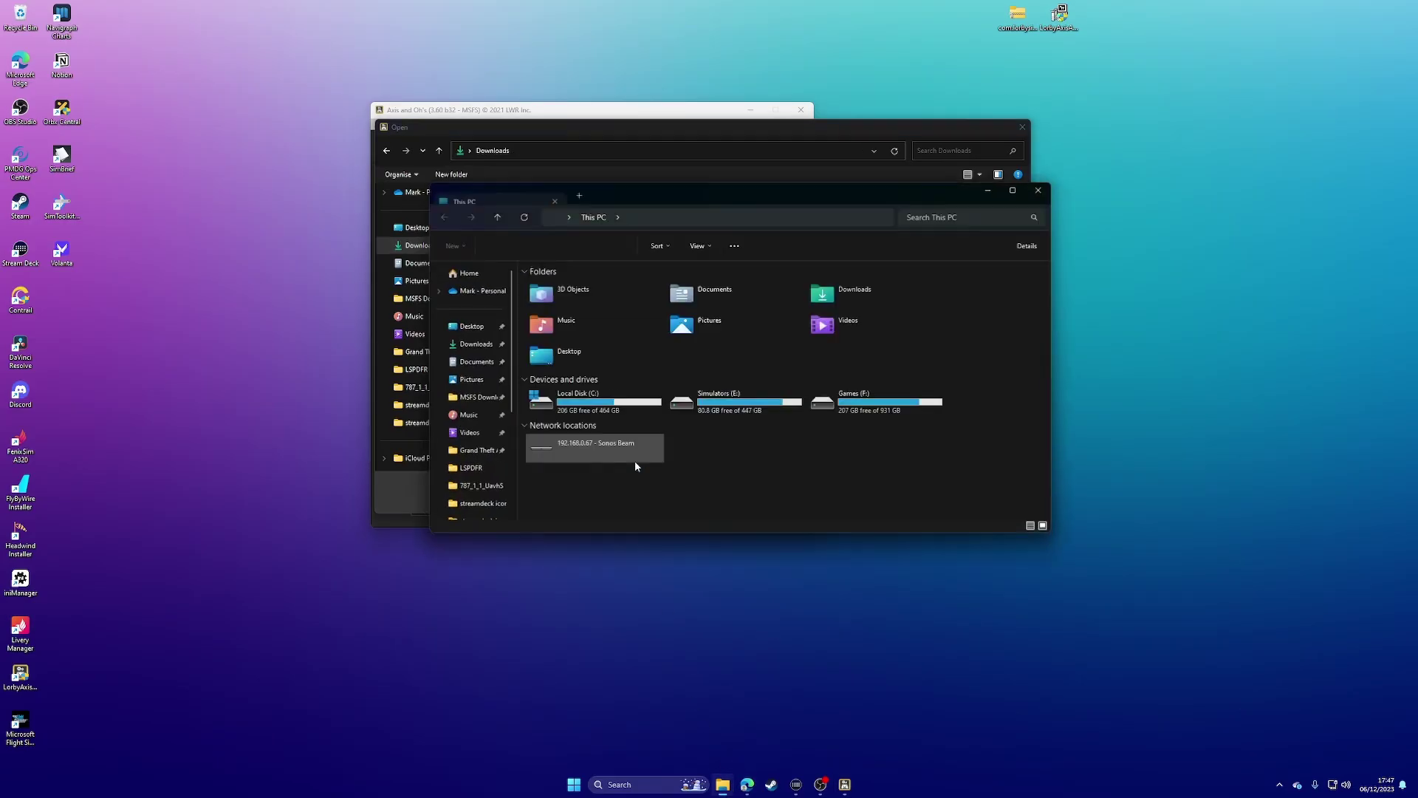
pyautogui.click(476, 343)
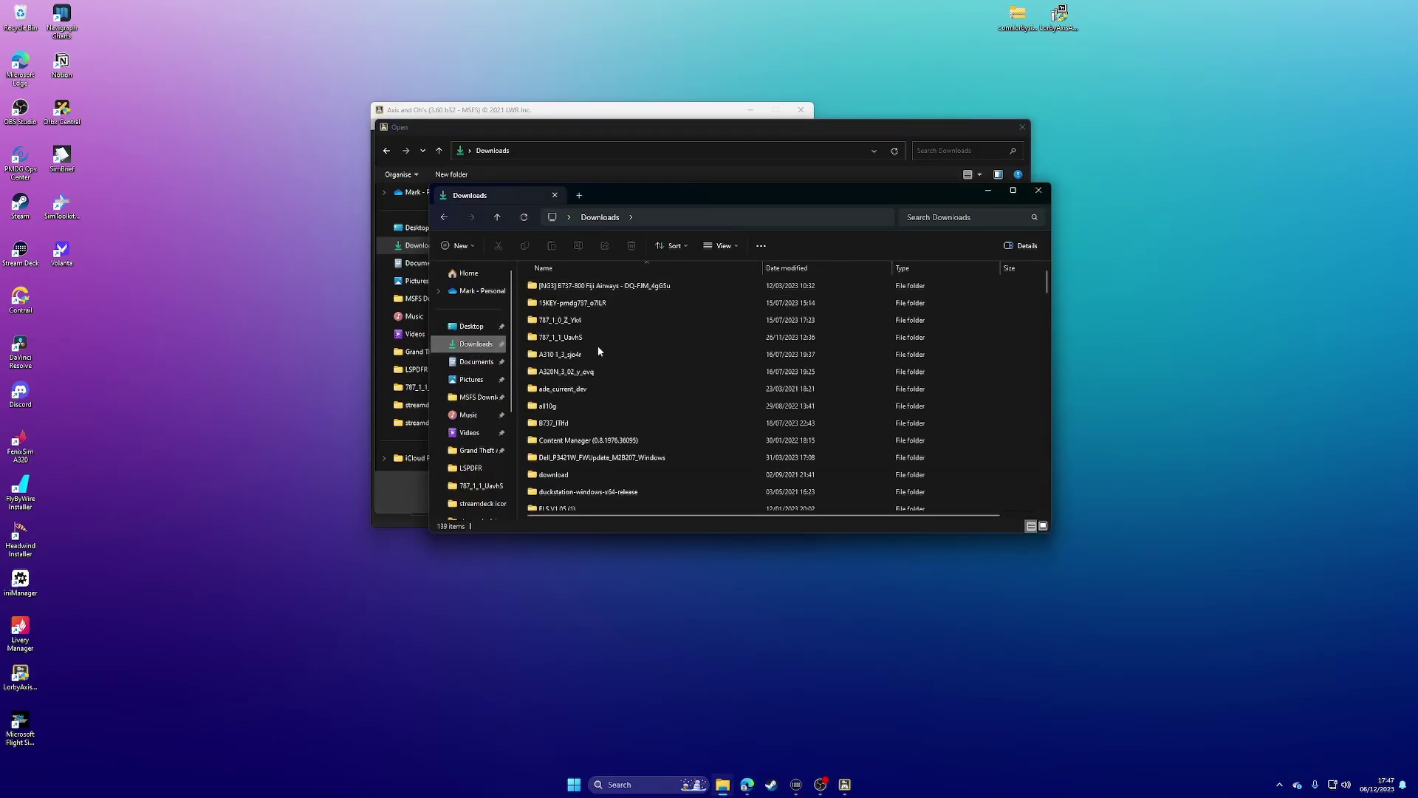
pyautogui.click(819, 270)
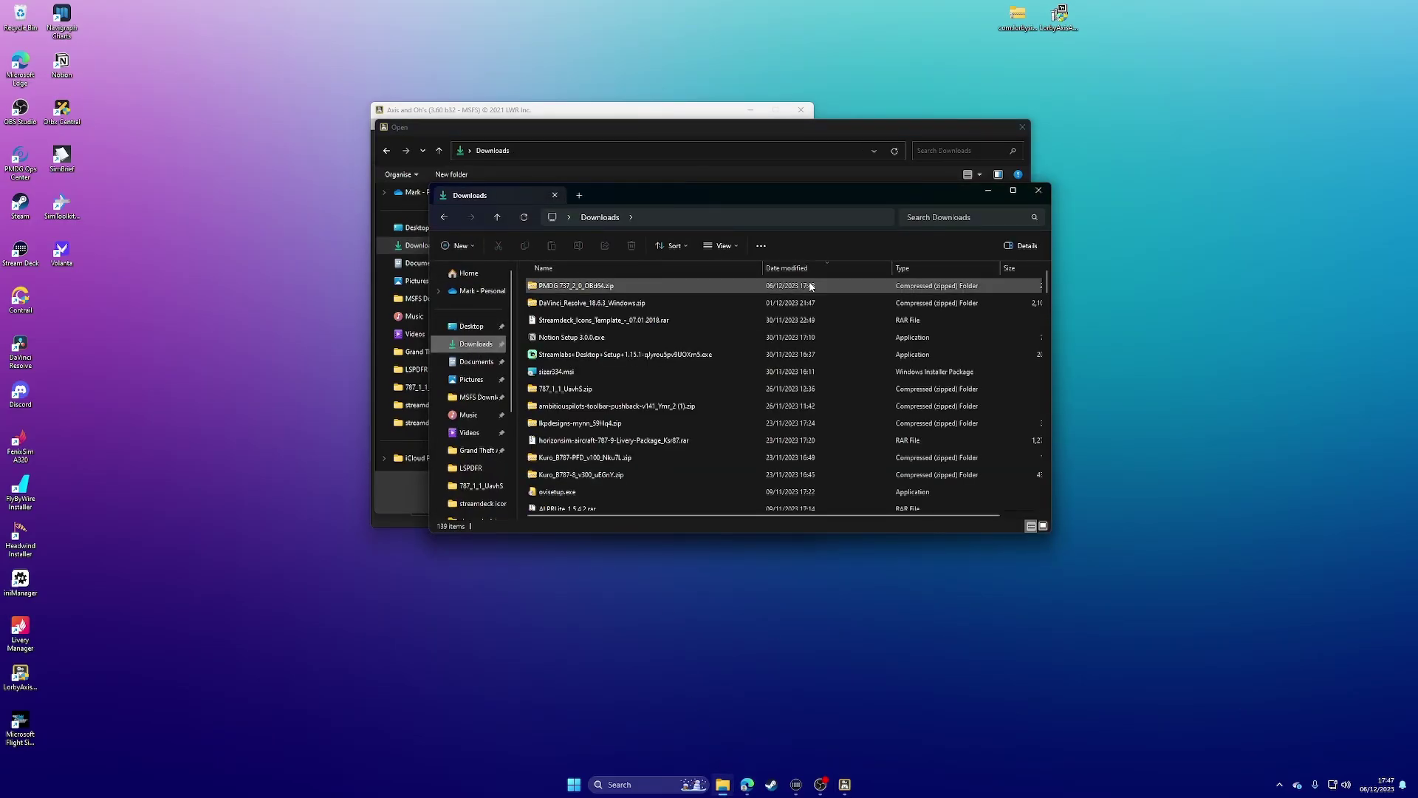
pyautogui.rightClick(604, 286)
pyautogui.moveTo(628, 538)
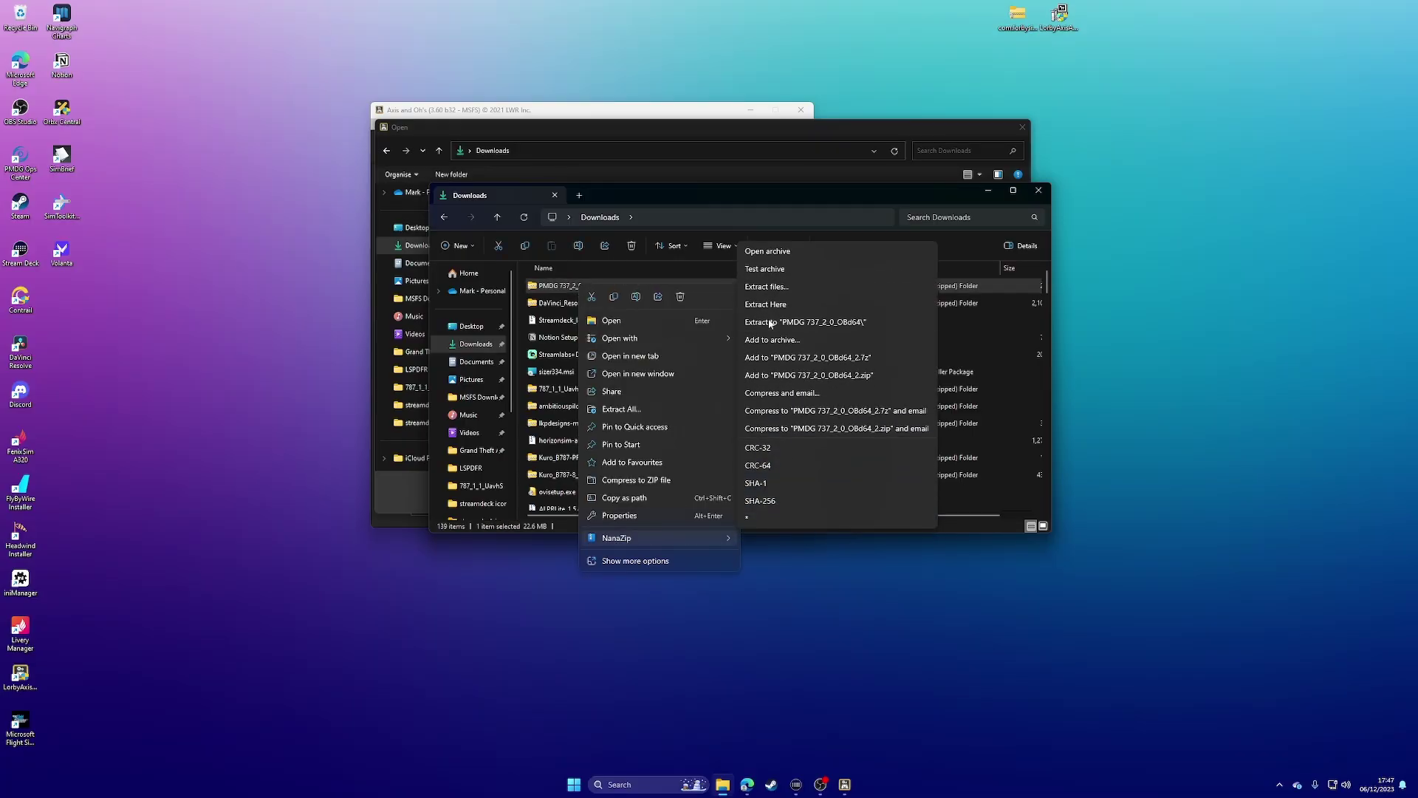
pyautogui.click(812, 324)
pyautogui.click(1038, 190)
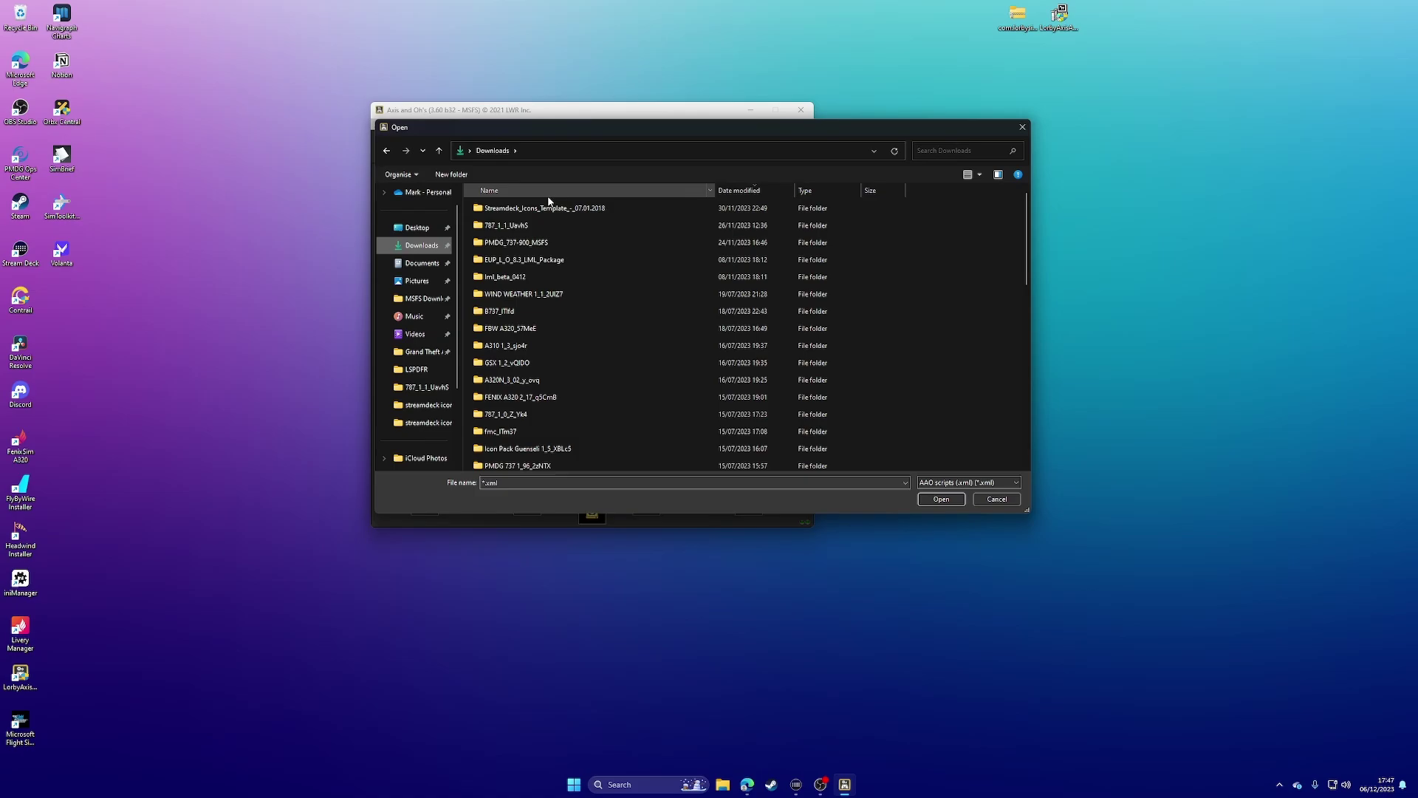
# - Sort the Open dialog's file list by name and scroll through the Downloads folders
pyautogui.click(548, 191)
pyautogui.scroll(-3, 533, 358)
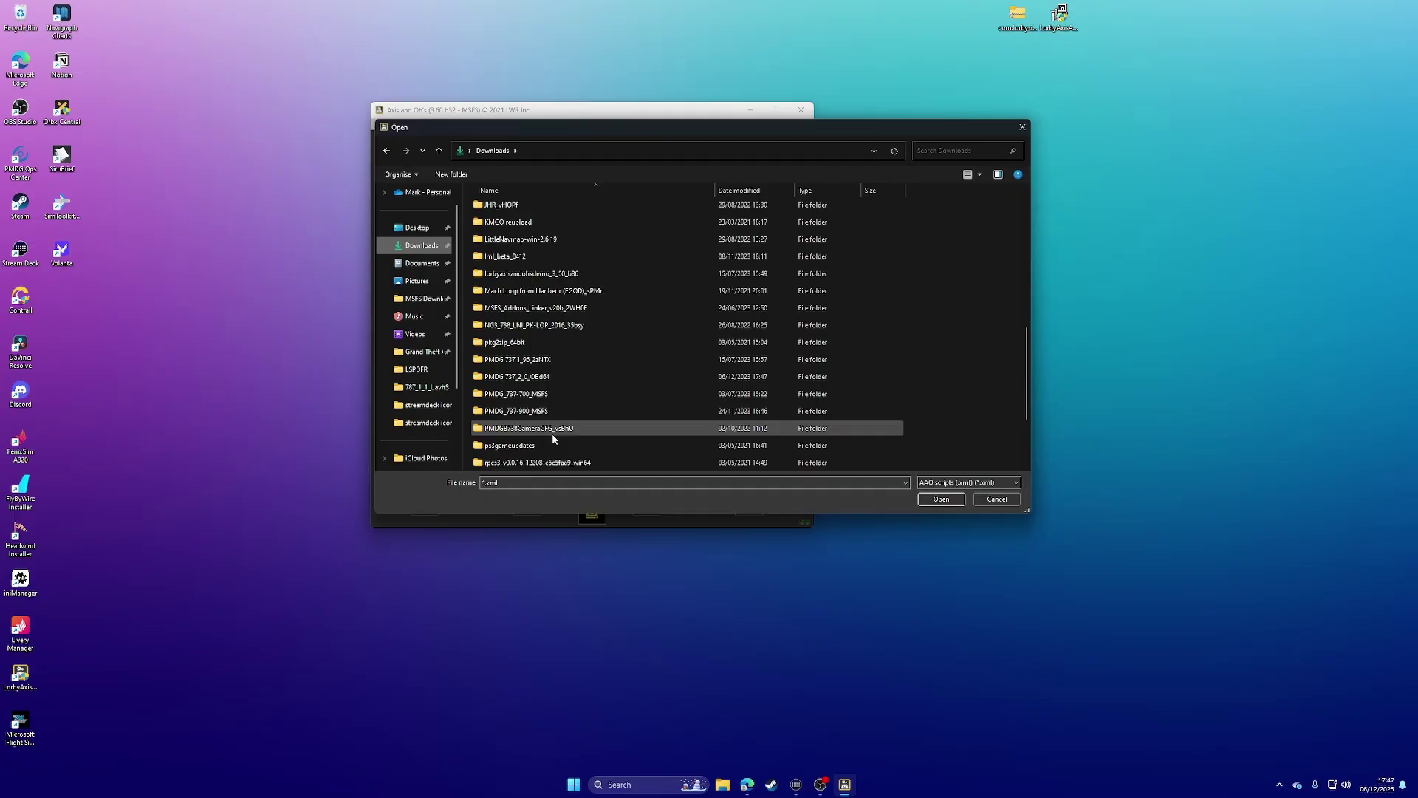
pyautogui.rightClick(969, 338)
pyautogui.scroll(3, 591, 340)
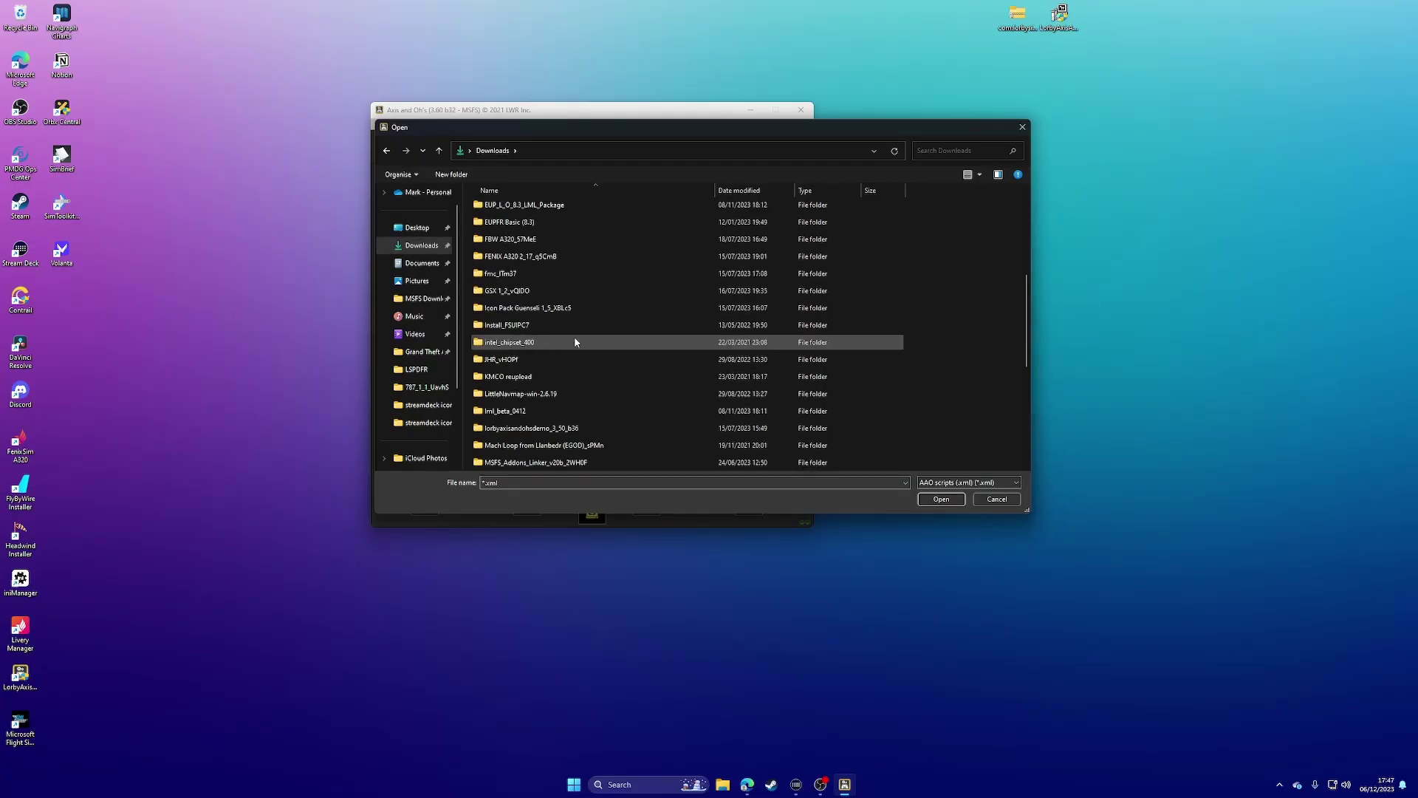
pyautogui.scroll(-5, 574, 341)
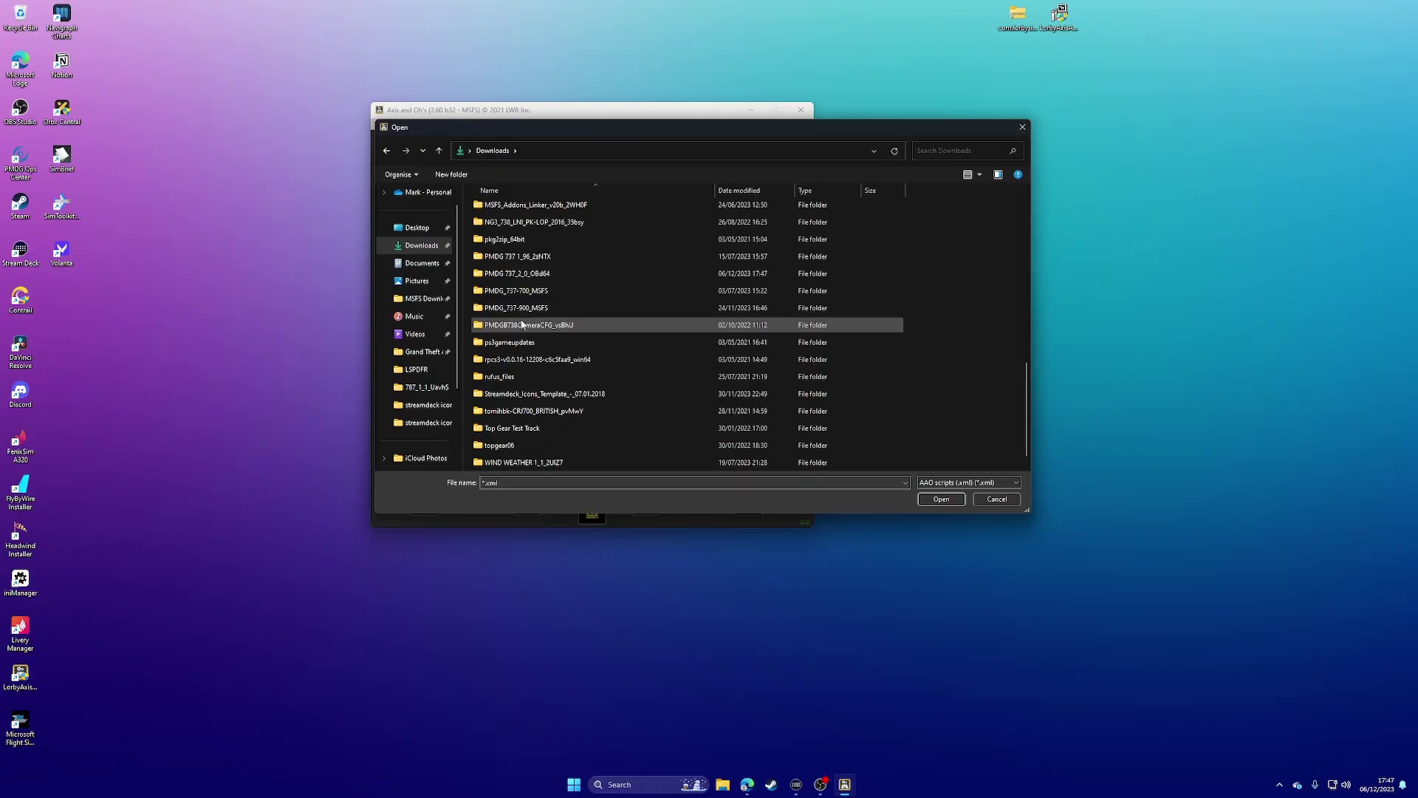
pyautogui.scroll(1, 526, 232)
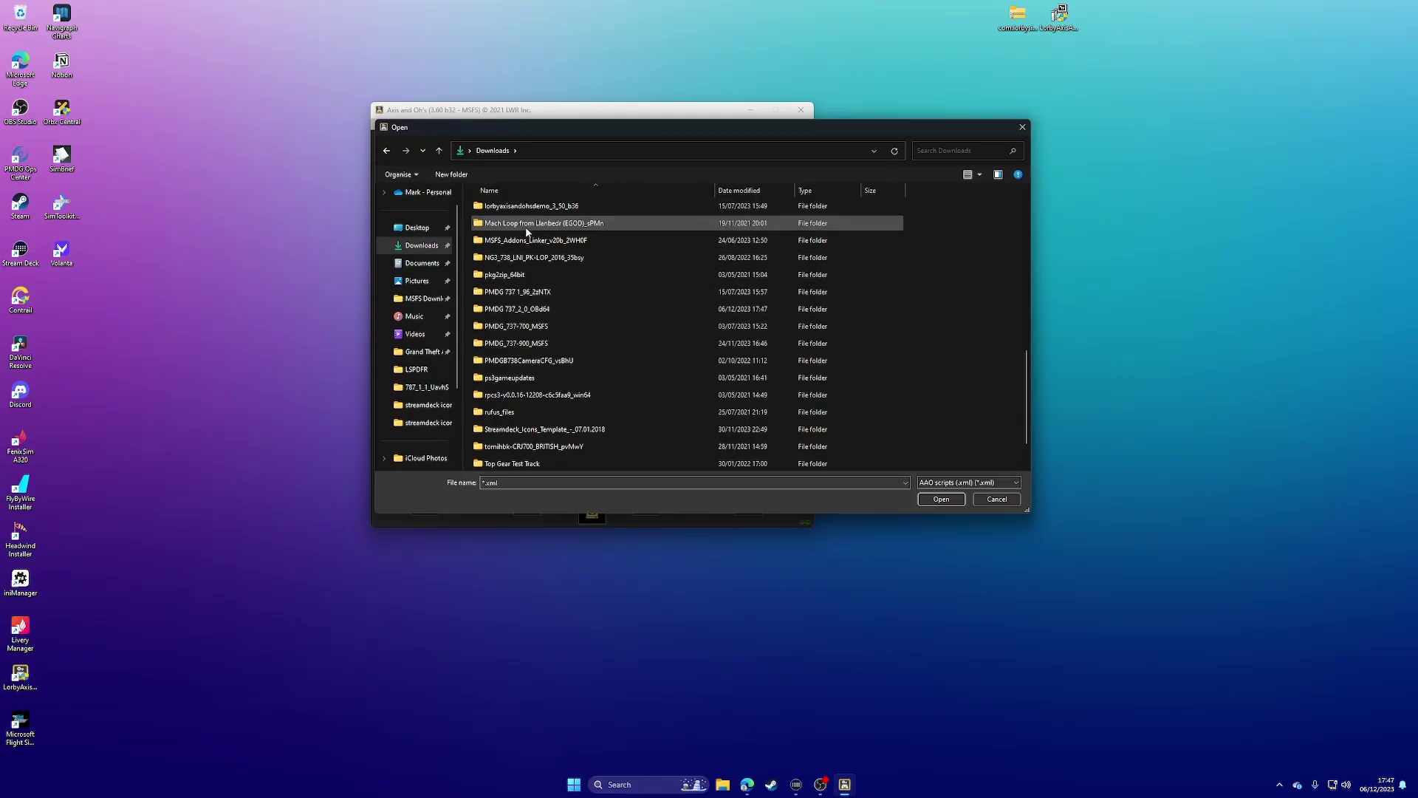
pyautogui.scroll(8, 560, 225)
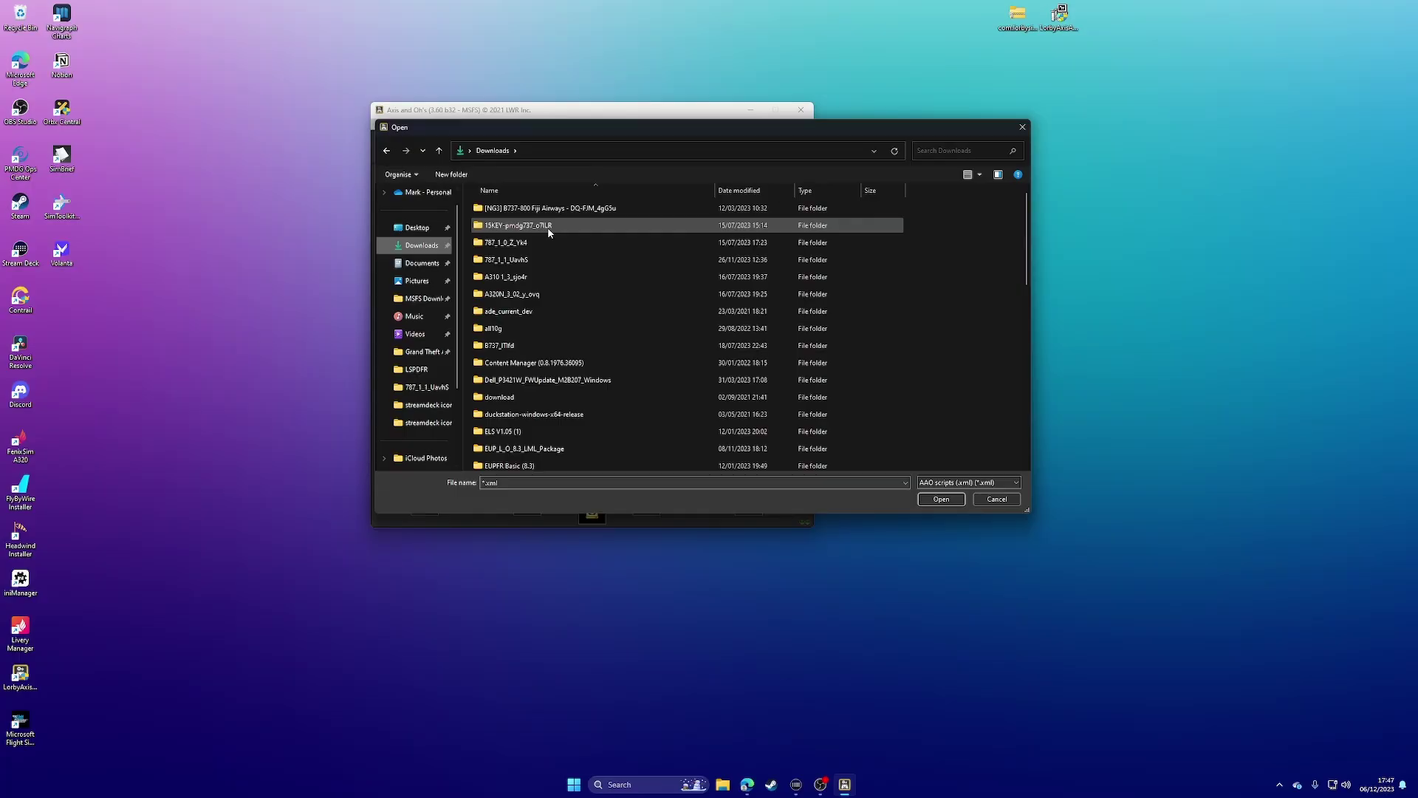
# - Check the Downloads folder contents in a separate File Explorer window
pyautogui.click(722, 785)
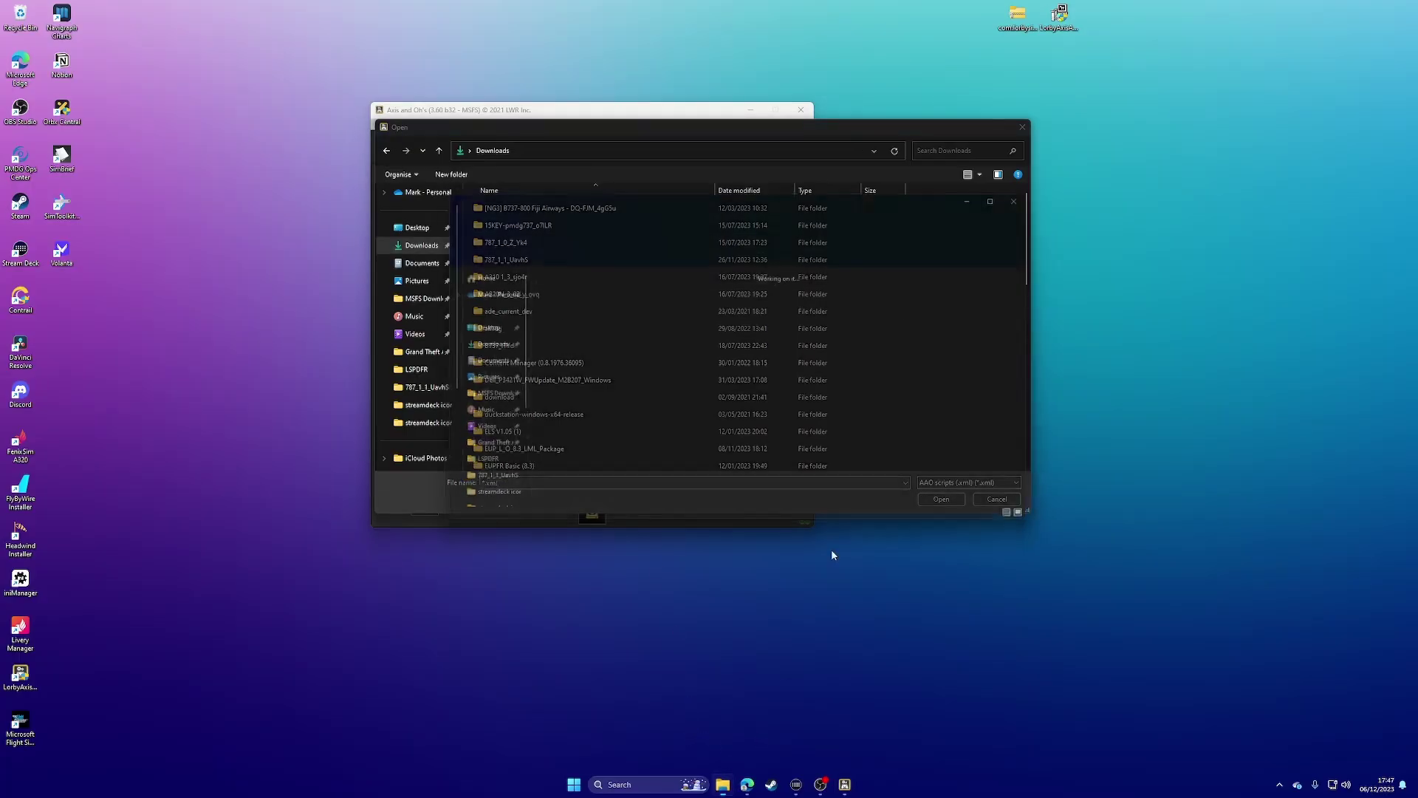
pyautogui.click(473, 344)
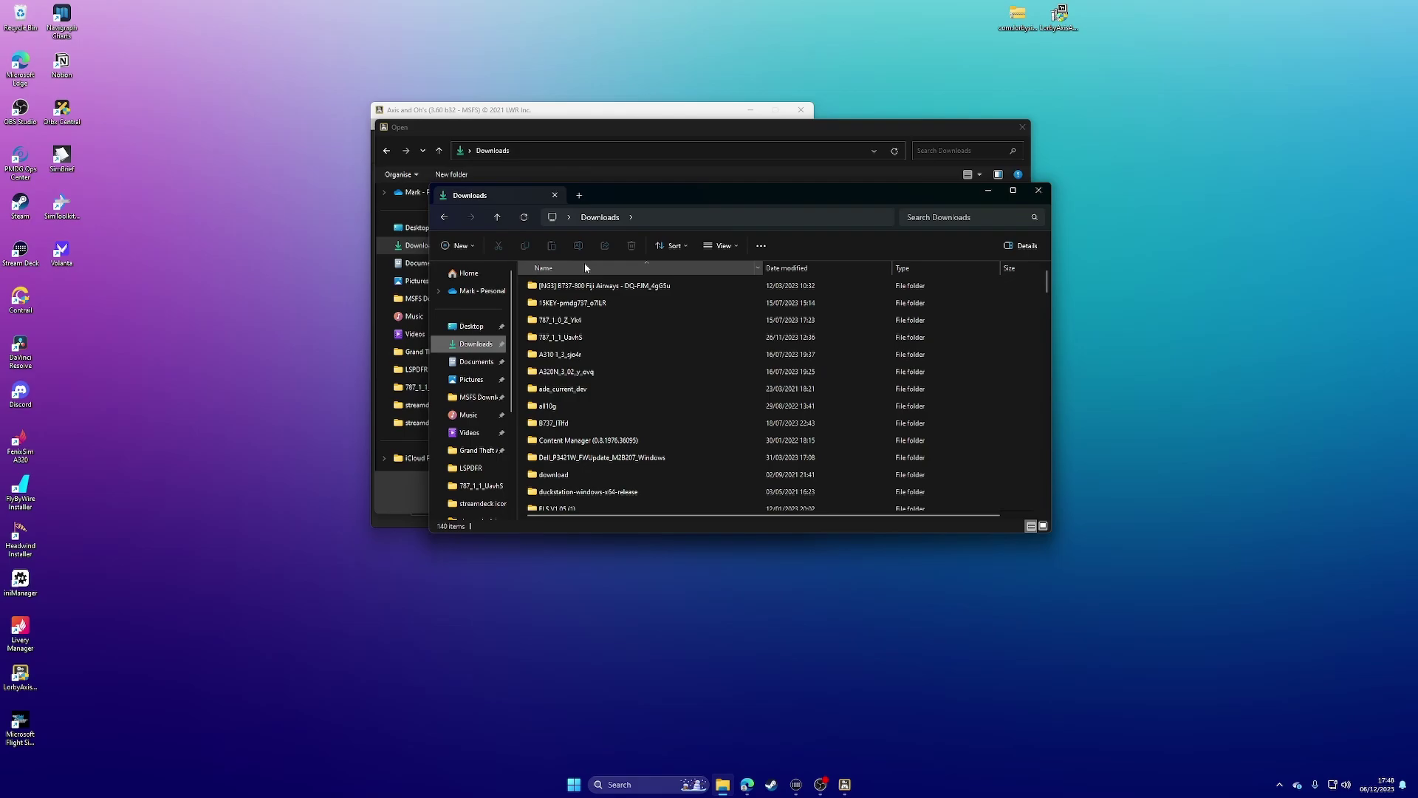
pyautogui.scroll(-12, 601, 405)
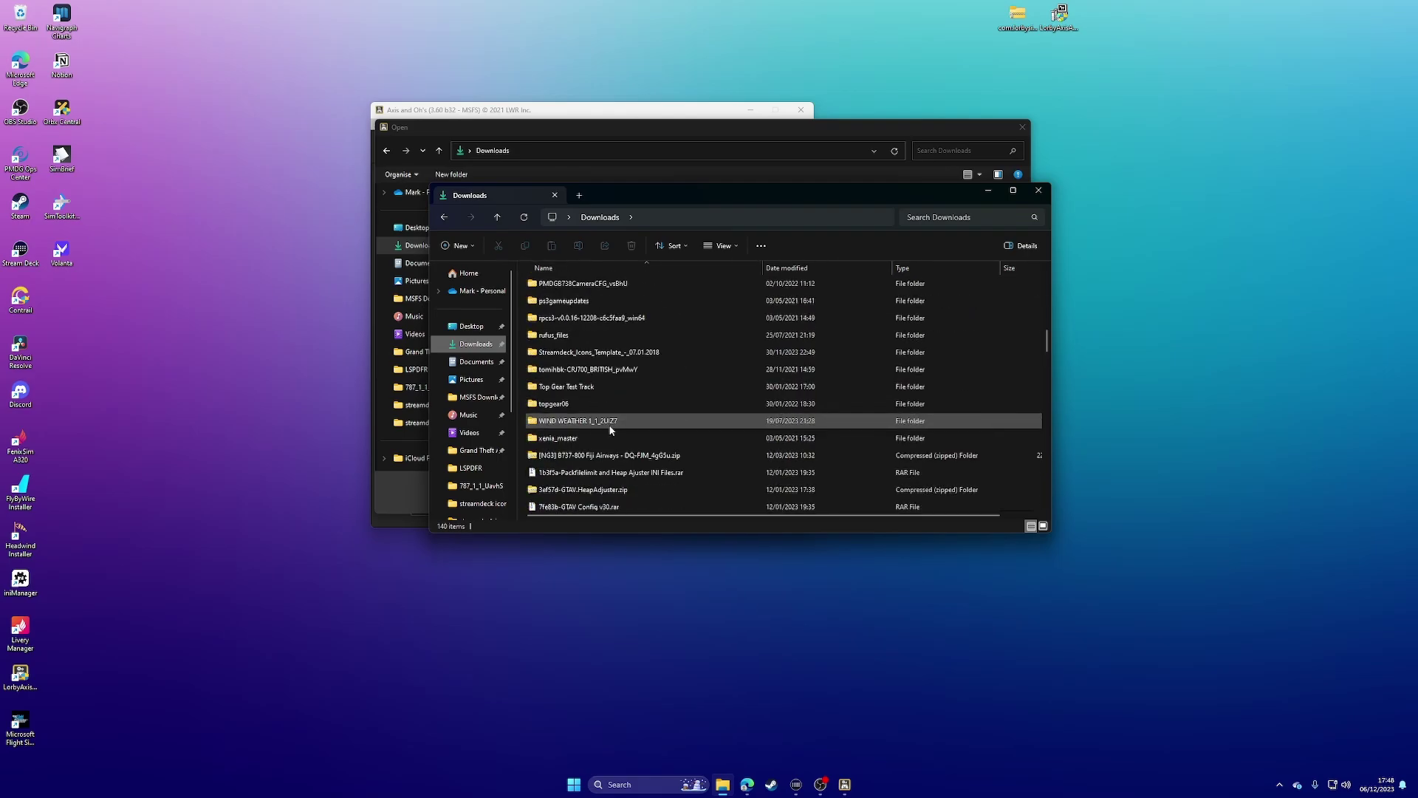
pyautogui.scroll(2, 610, 430)
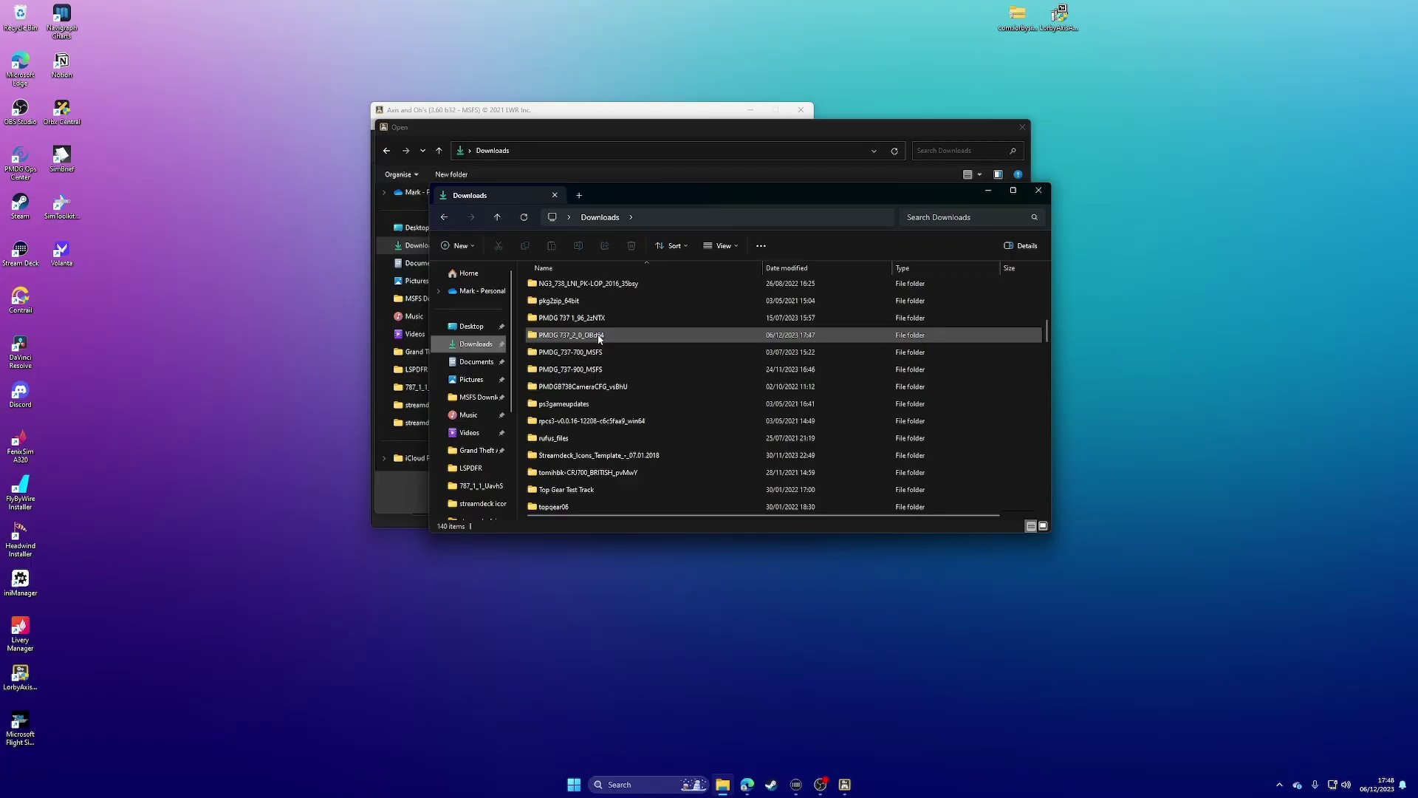
# - Open the PMDG 737_2_0_OBd64 folder and load AxisAndOhsScripts_PMDG737.xml for import
pyautogui.click(637, 148)
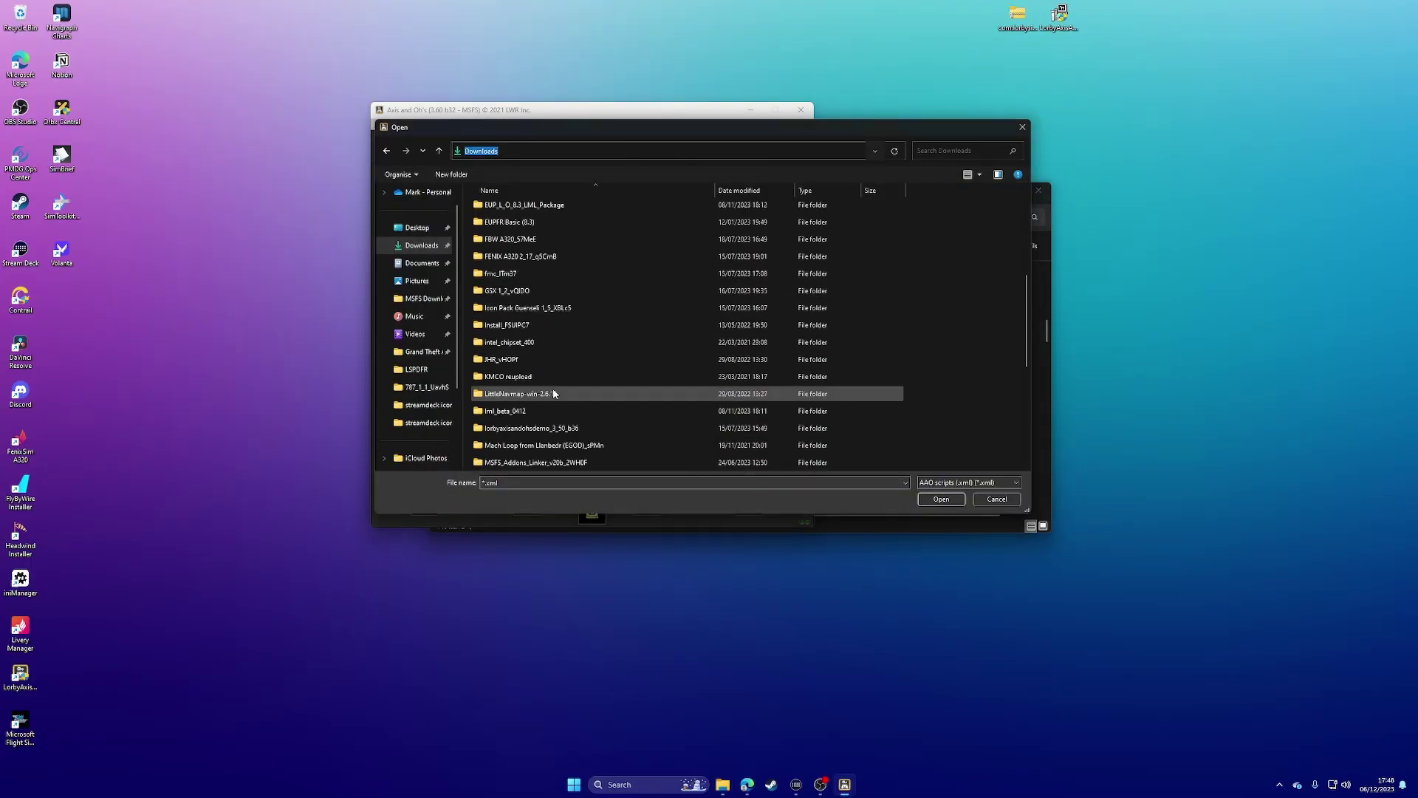
pyautogui.scroll(-4, 555, 394)
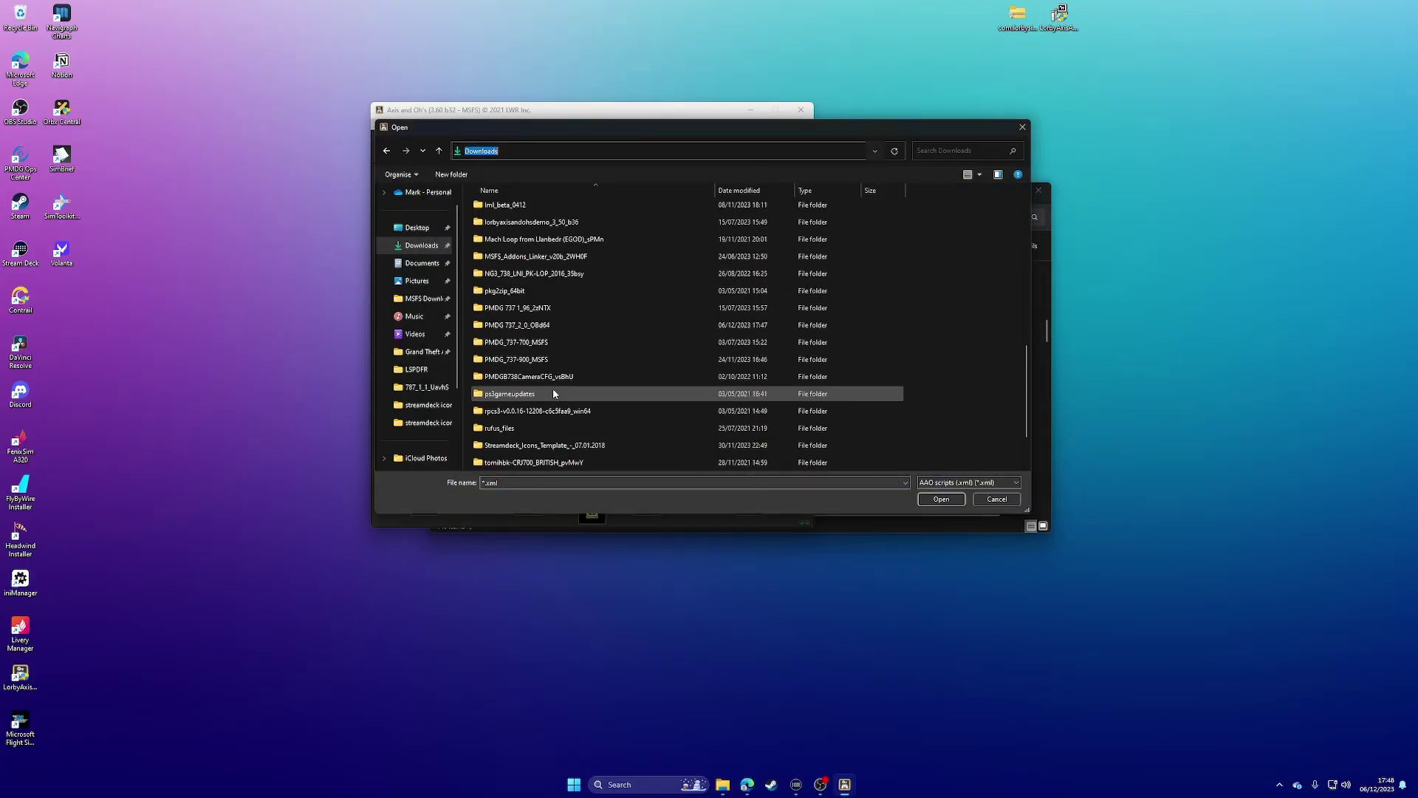
pyautogui.doubleClick(527, 326)
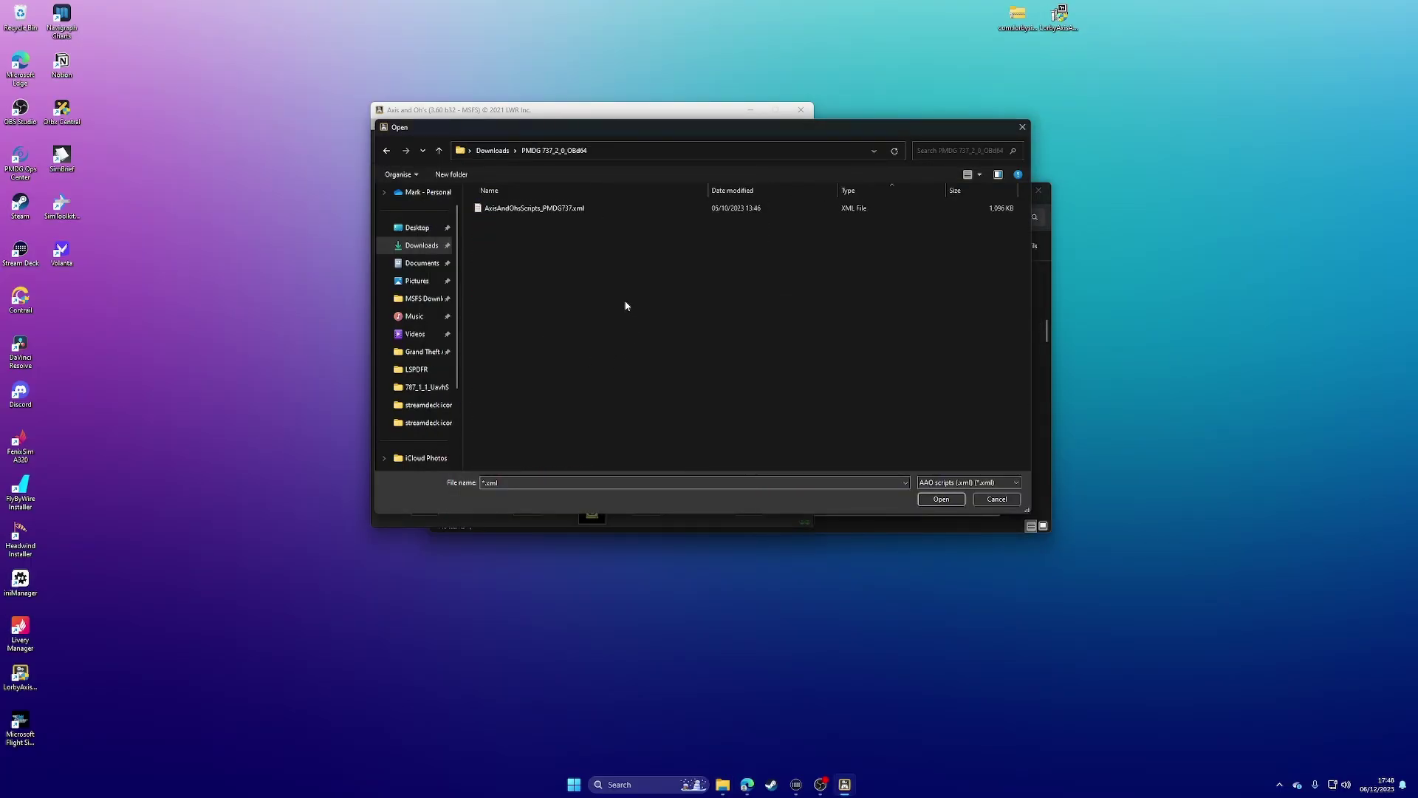
pyautogui.click(559, 212)
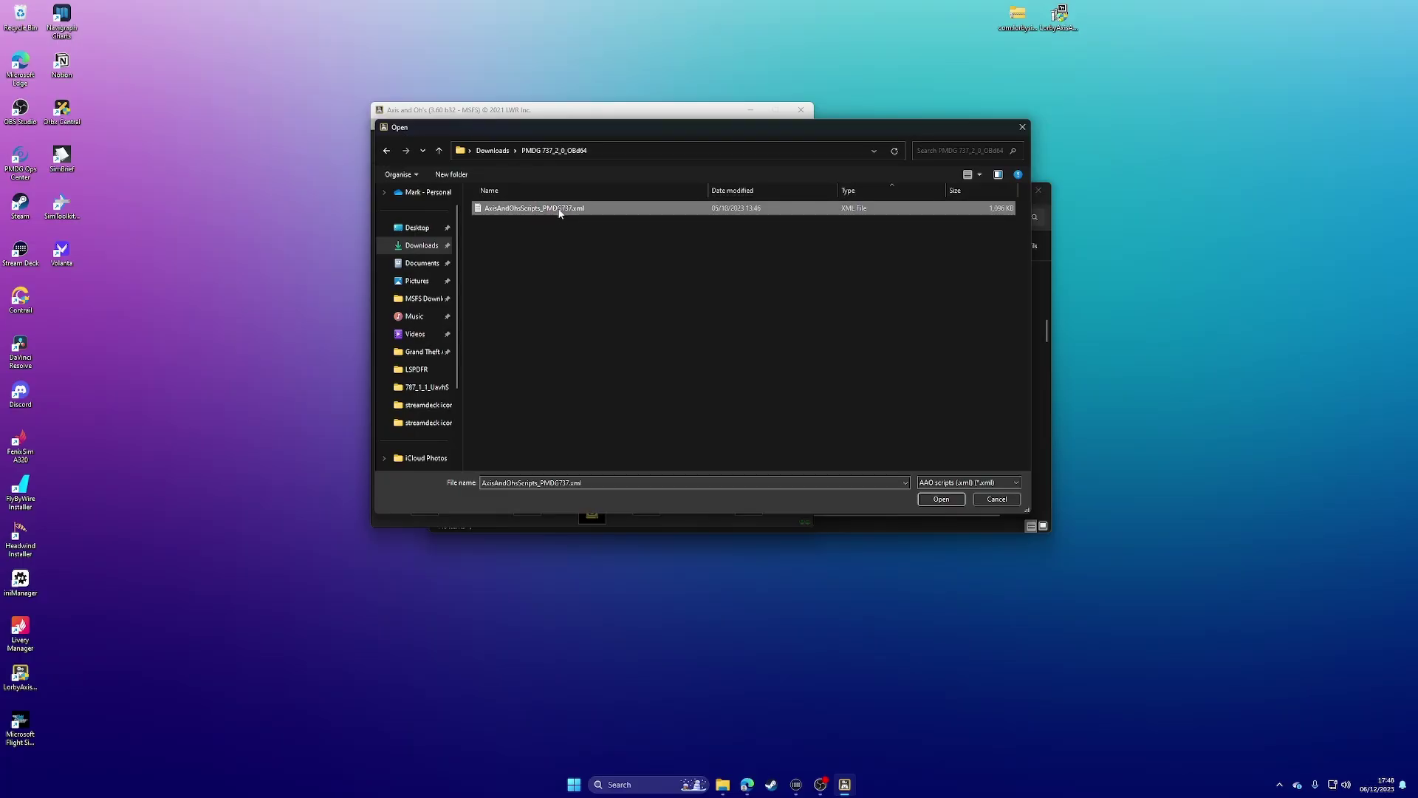
pyautogui.doubleClick(559, 212)
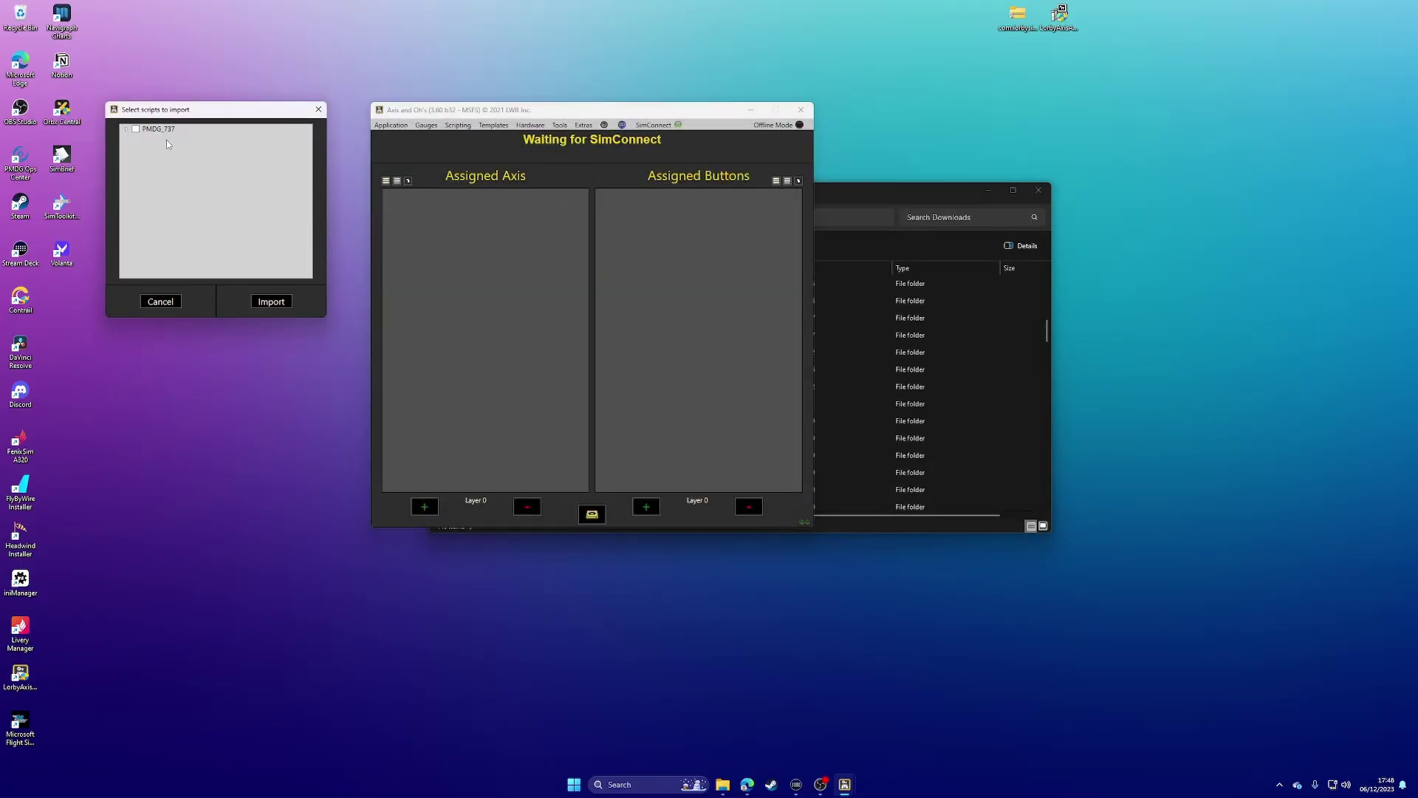
# - Tick PMDG_737 in the script import list, close it, and close the leftover Downloads window
pyautogui.click(135, 129)
pyautogui.click(161, 301)
pyautogui.click(1039, 191)
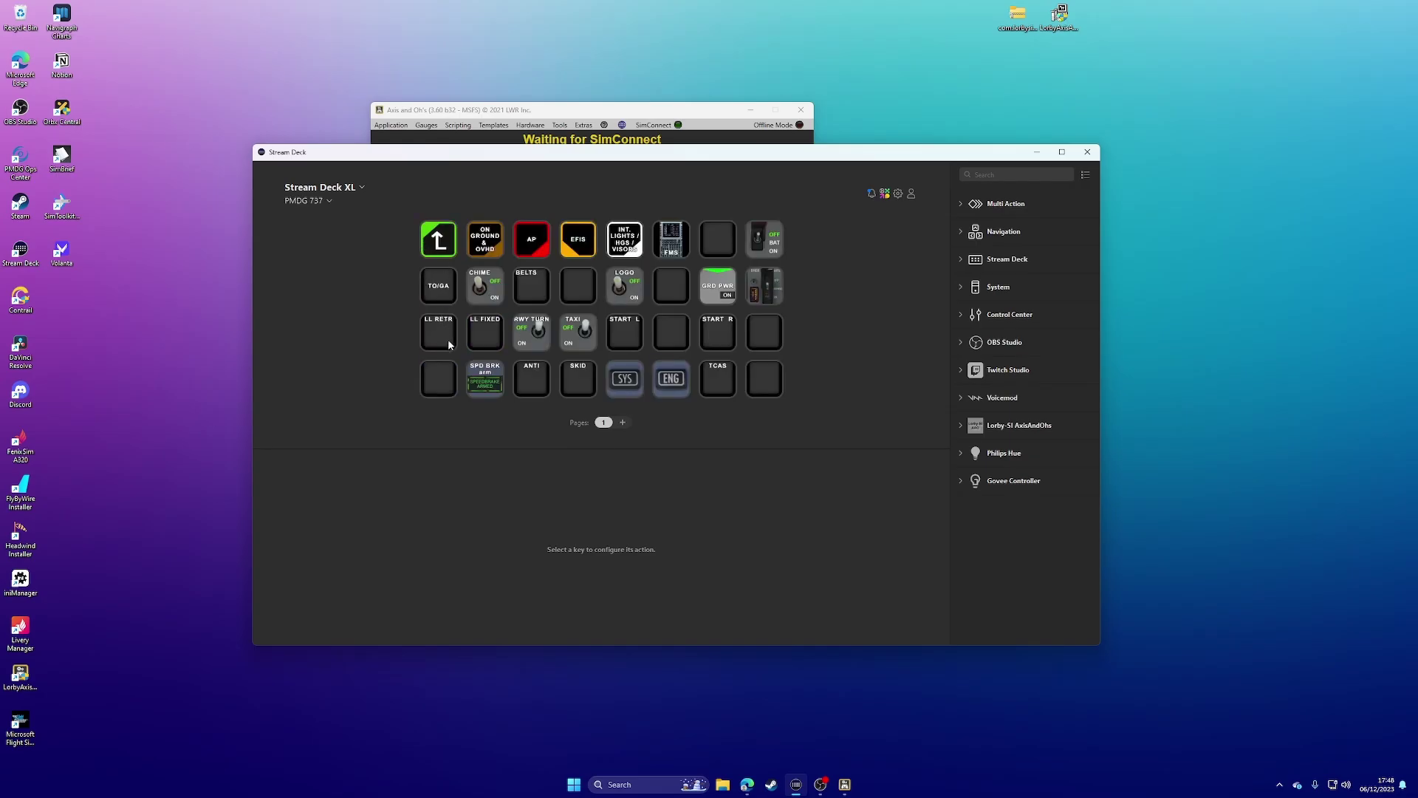
# - Inspect the LL FIXED and START R keys' gauge settings on the XL's PMDG 737 profile, then deselect
pyautogui.click(484, 334)
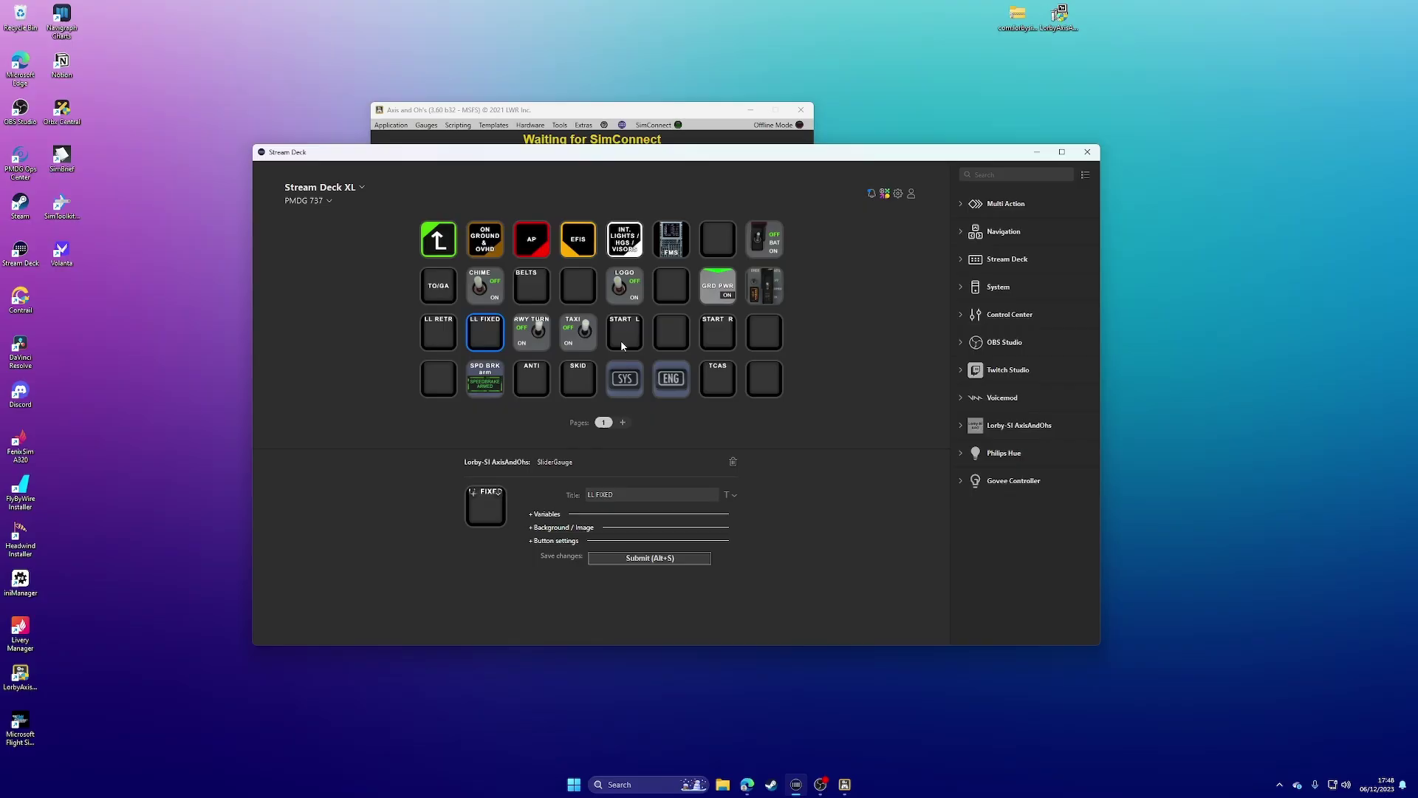
pyautogui.click(717, 334)
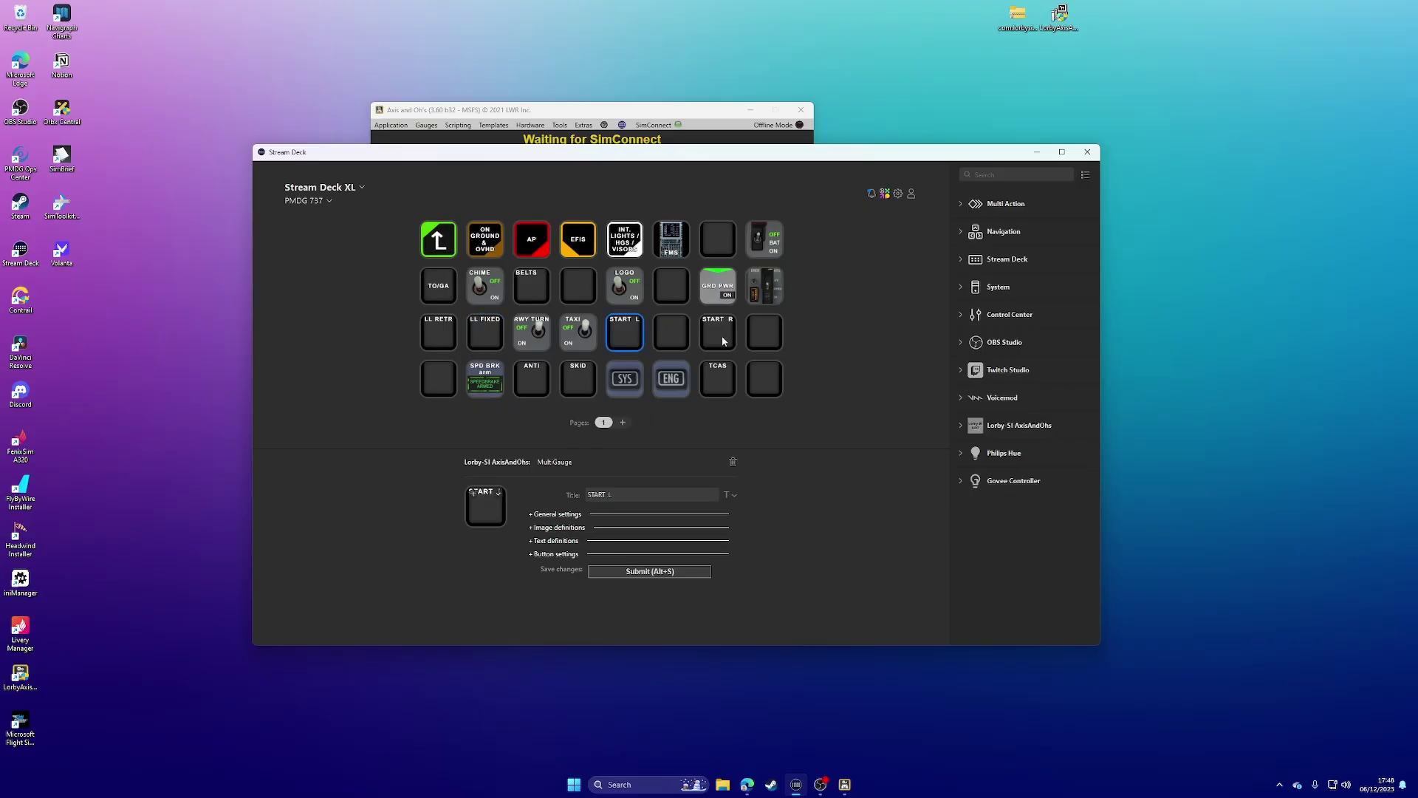
pyautogui.click(767, 418)
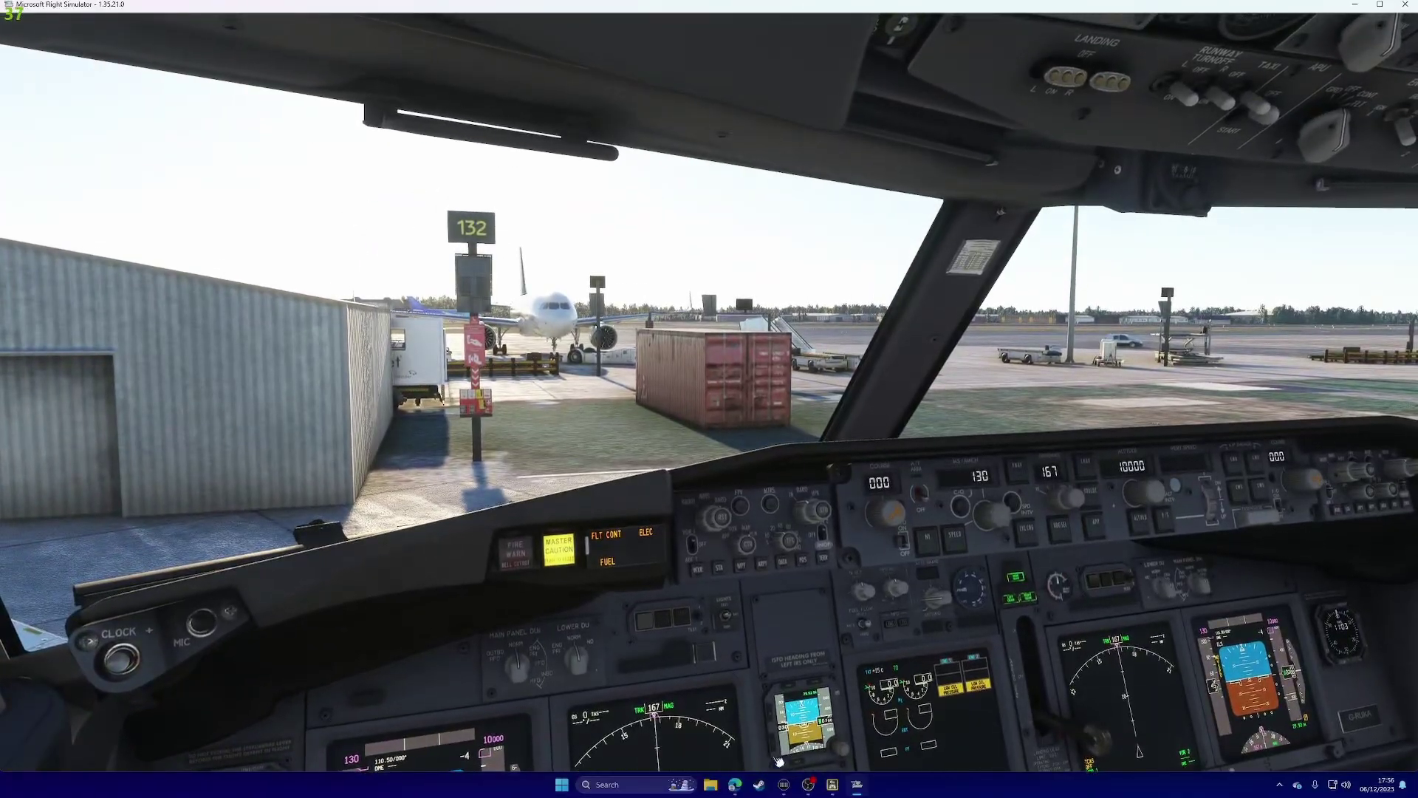
# - Bring up the Stream Deck editor, shift it left, then return to the 737 cockpit
pyautogui.click(786, 787)
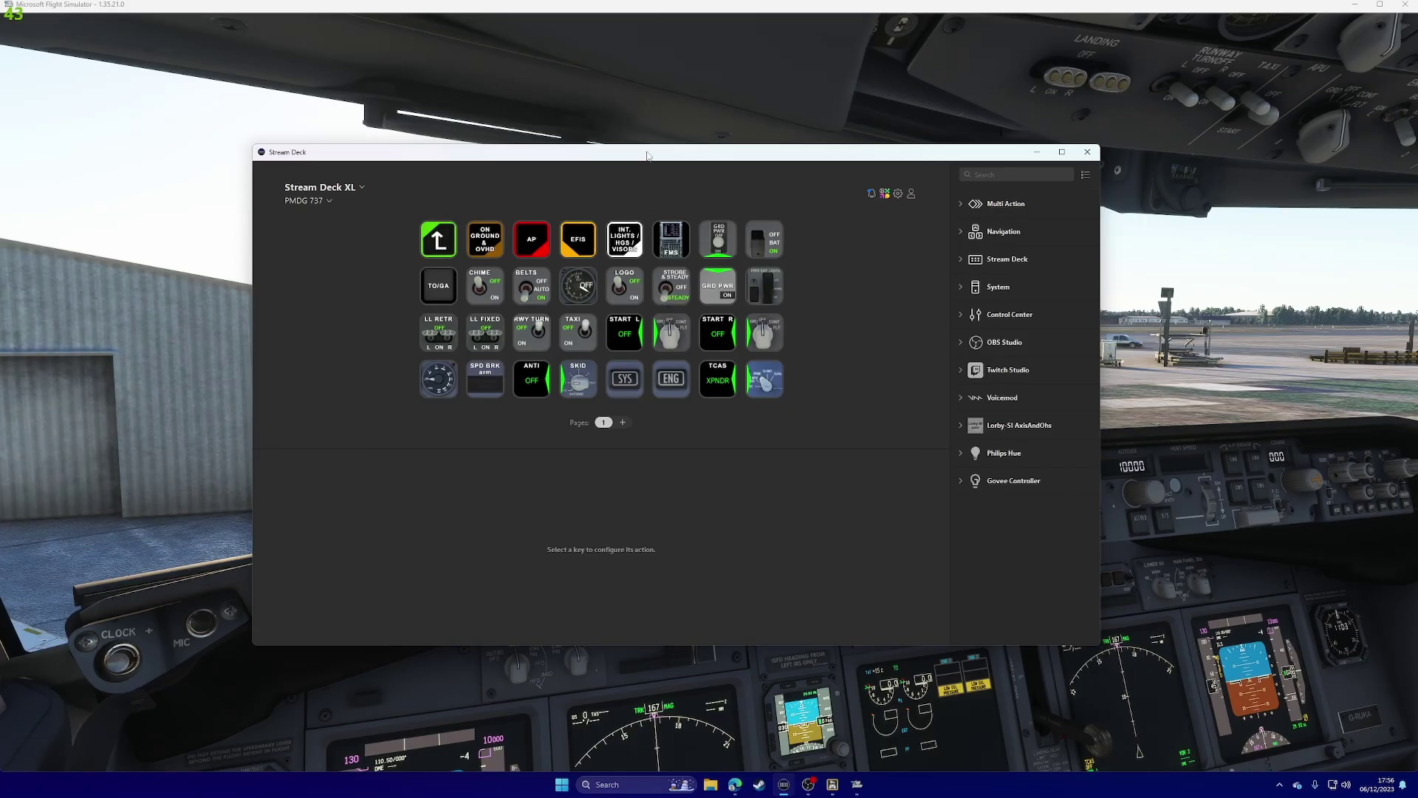
pyautogui.moveTo(647, 158); pyautogui.dragTo(513, 177)
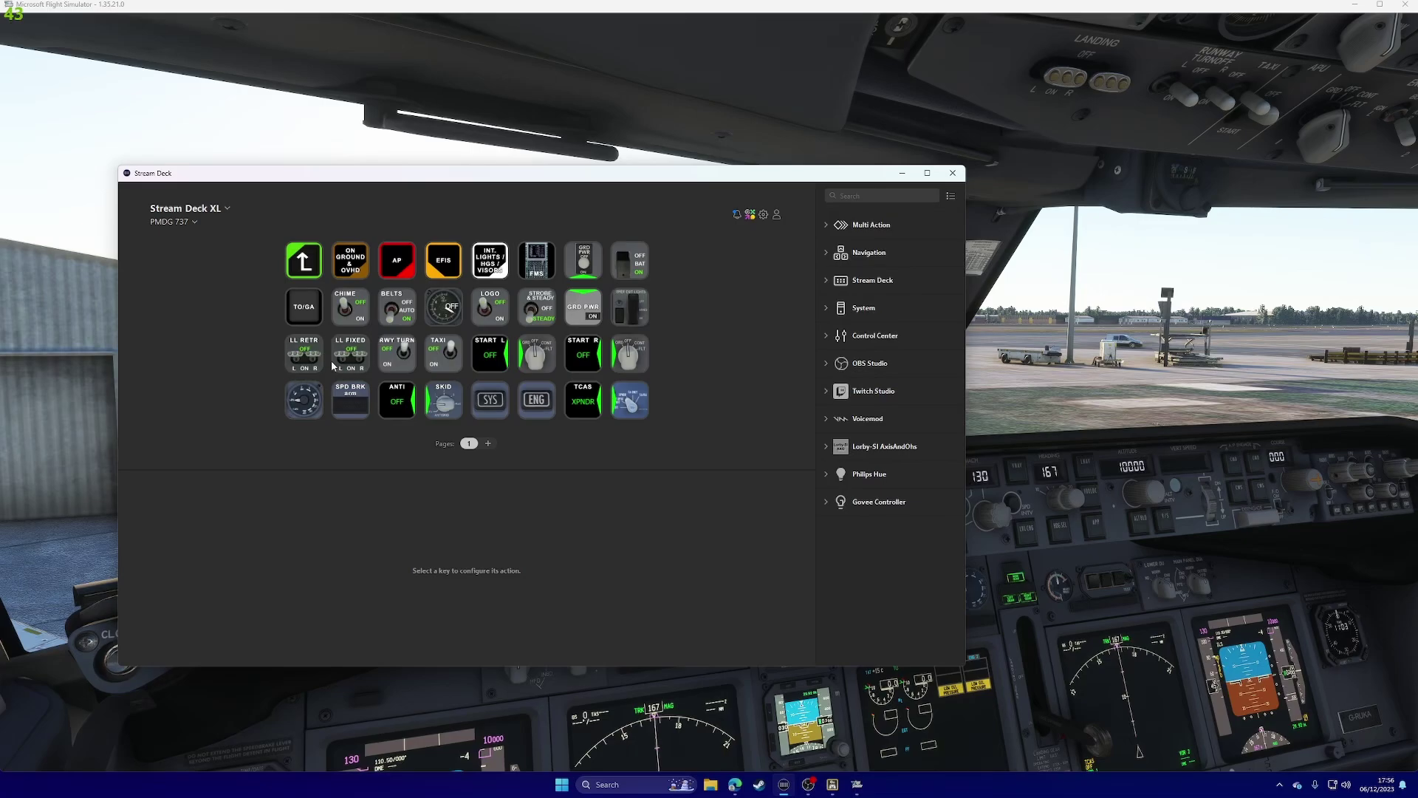
pyautogui.click(1106, 99)
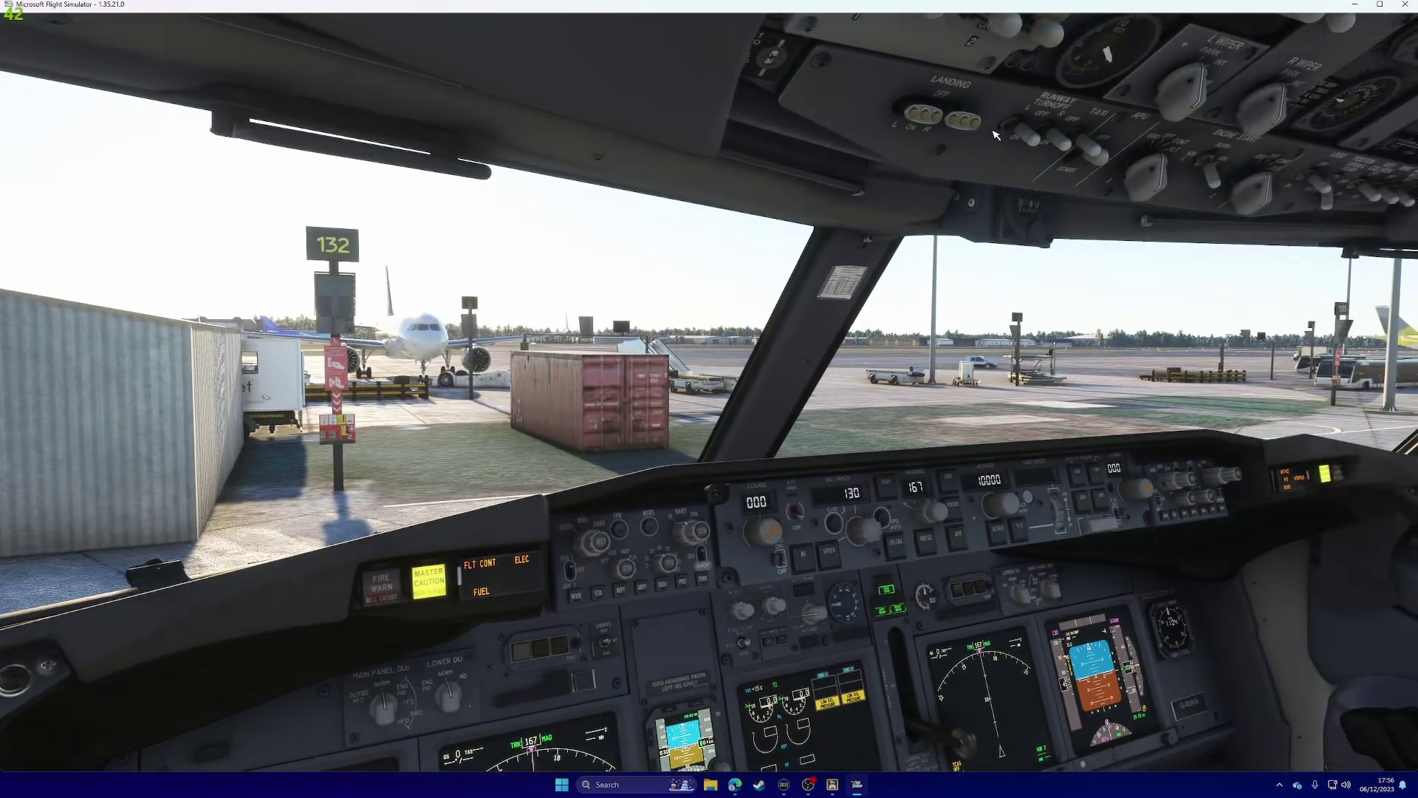
# - Switch both fixed landing lights on with the LL FIXED key, keeping the Stream Deck editor beside the cockpit
pyautogui.click(783, 785)
pyautogui.moveTo(653, 174)
pyautogui.mouseDown()
pyautogui.moveTo(610, 191)
pyautogui.moveTo(659, 191)
pyautogui.mouseUp()
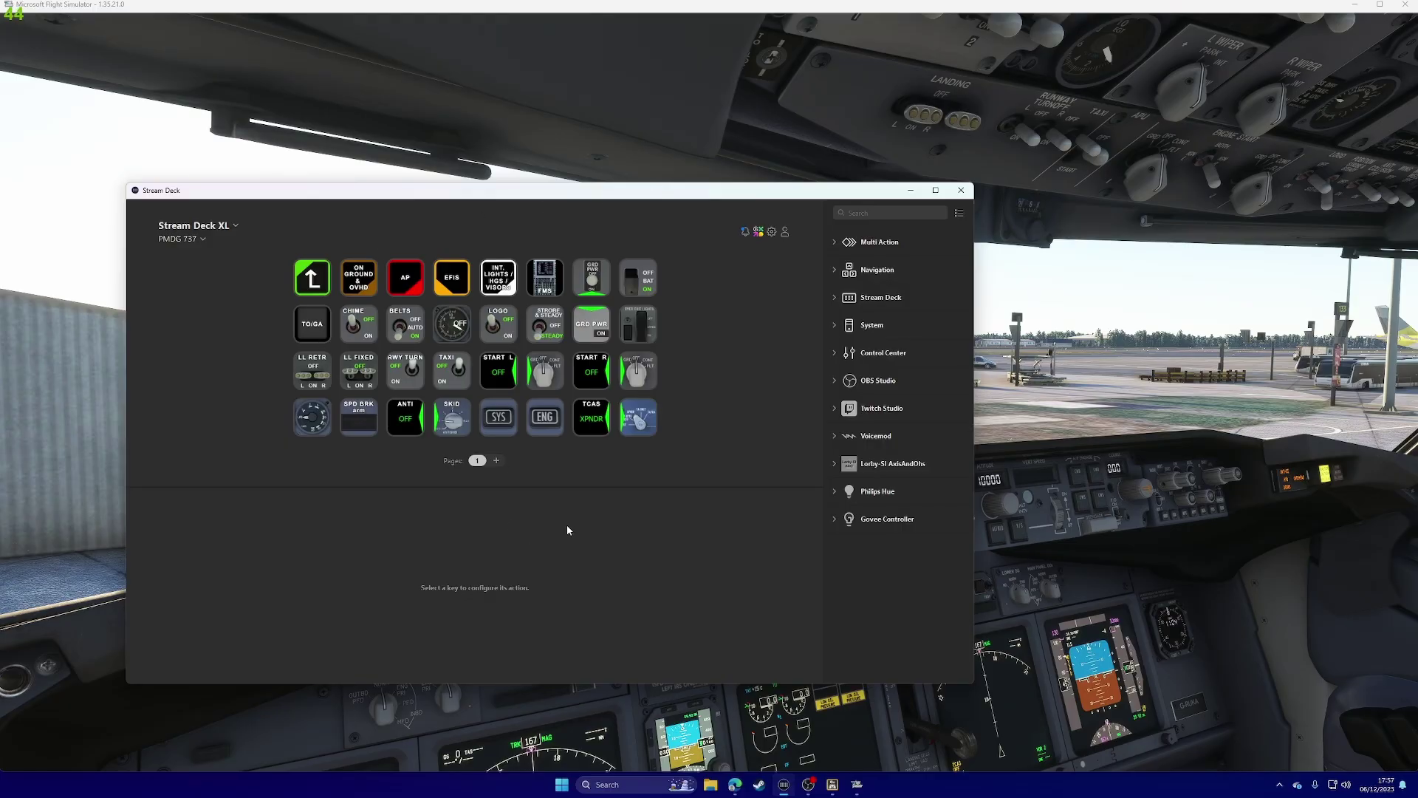
pyautogui.click(1138, 370)
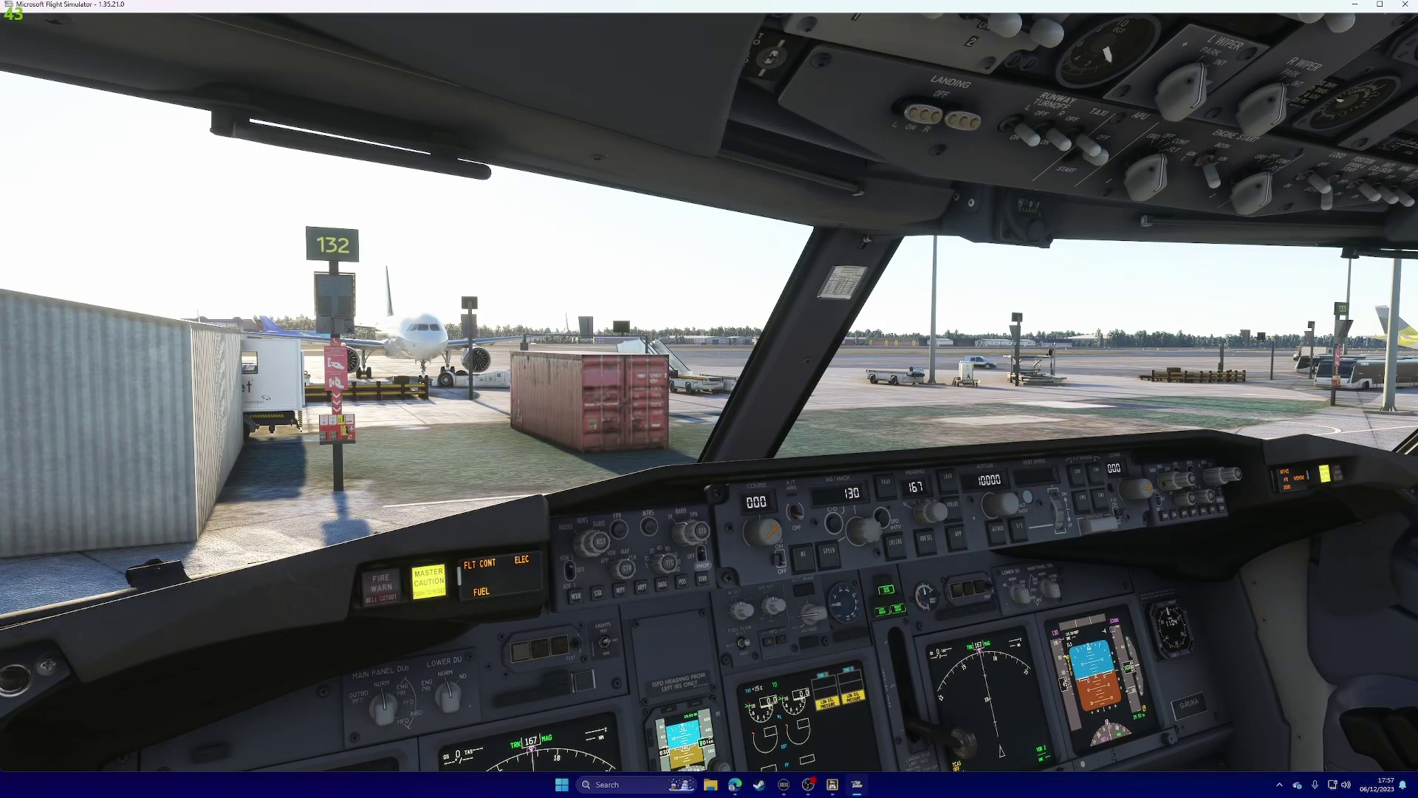
pyautogui.click(787, 786)
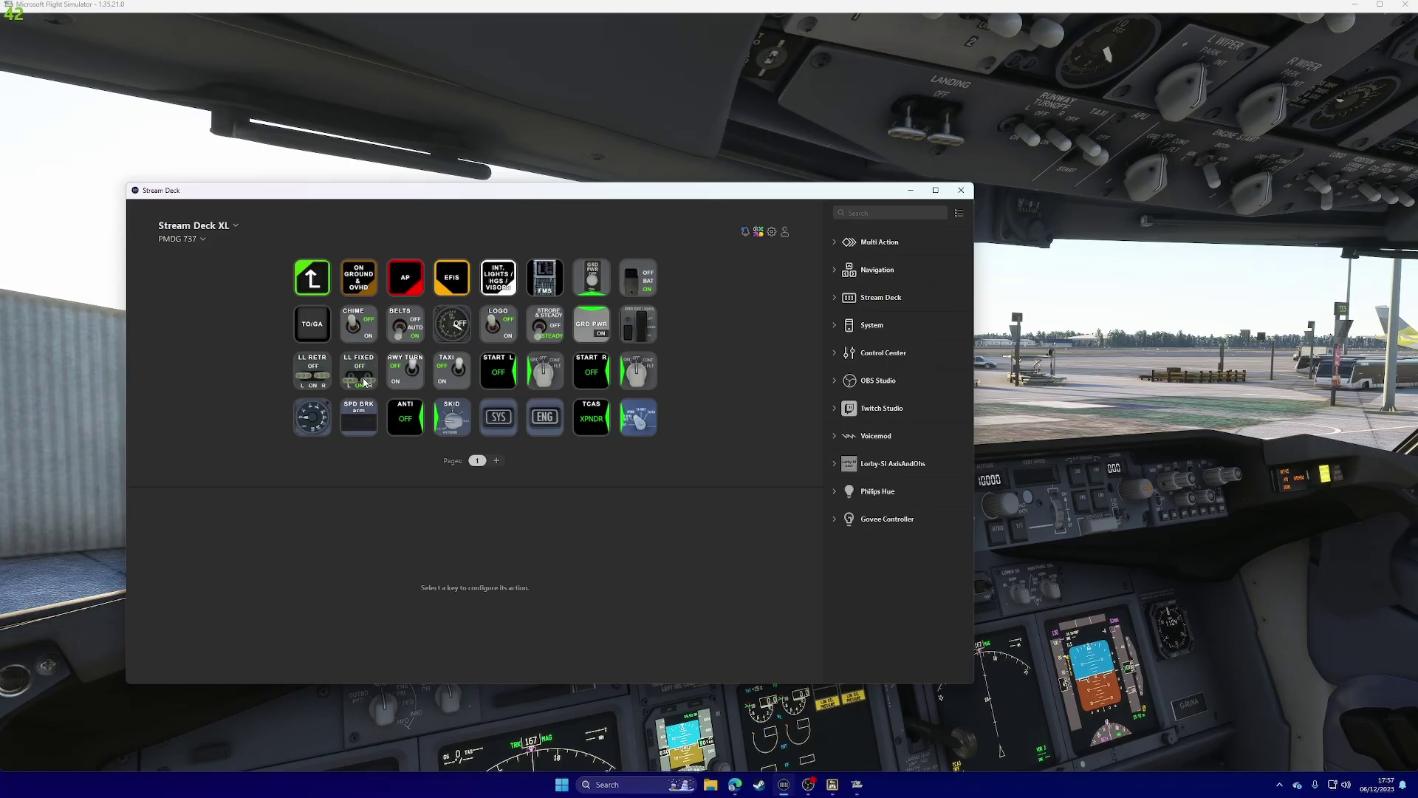
pyautogui.click(897, 116)
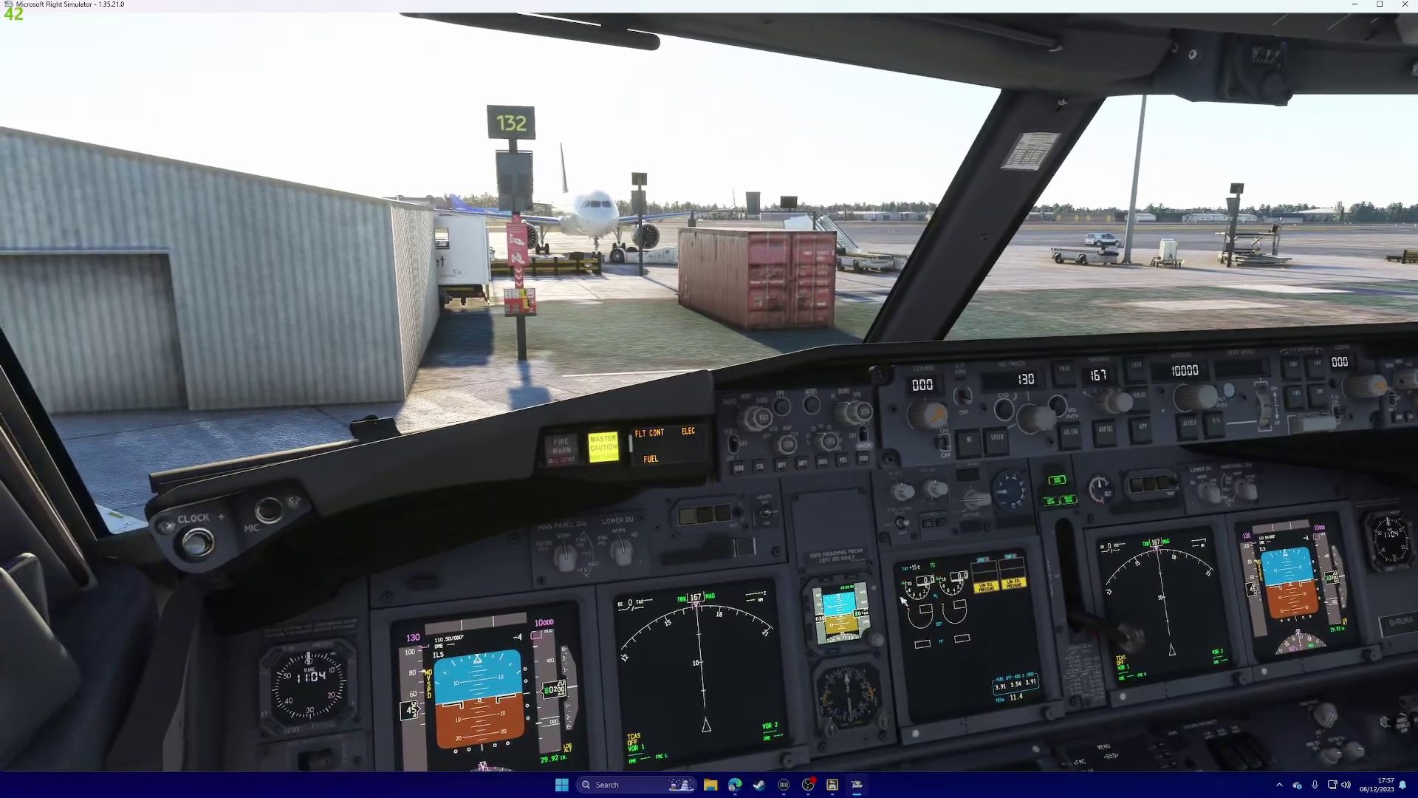
pyautogui.click(783, 784)
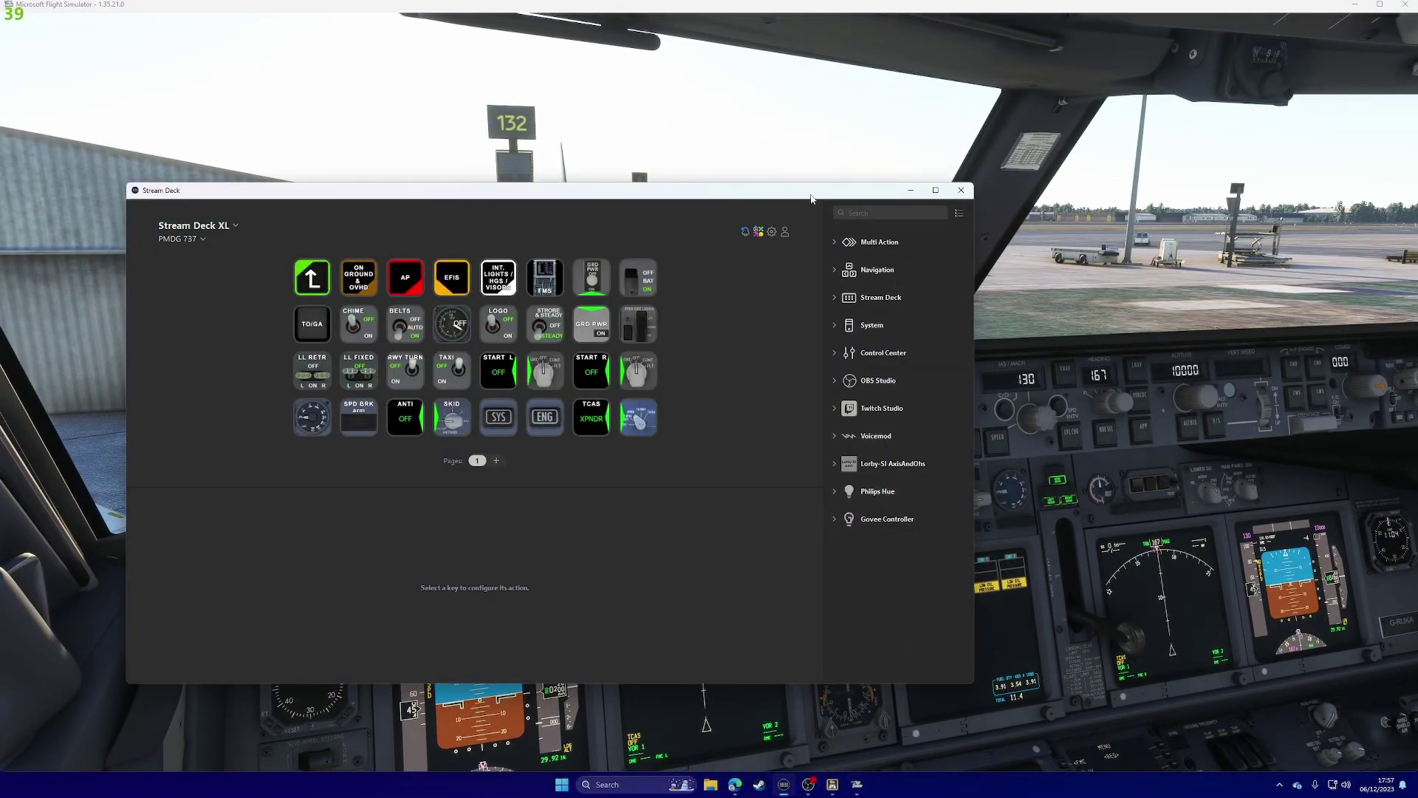
pyautogui.moveTo(812, 191); pyautogui.dragTo(746, 188)
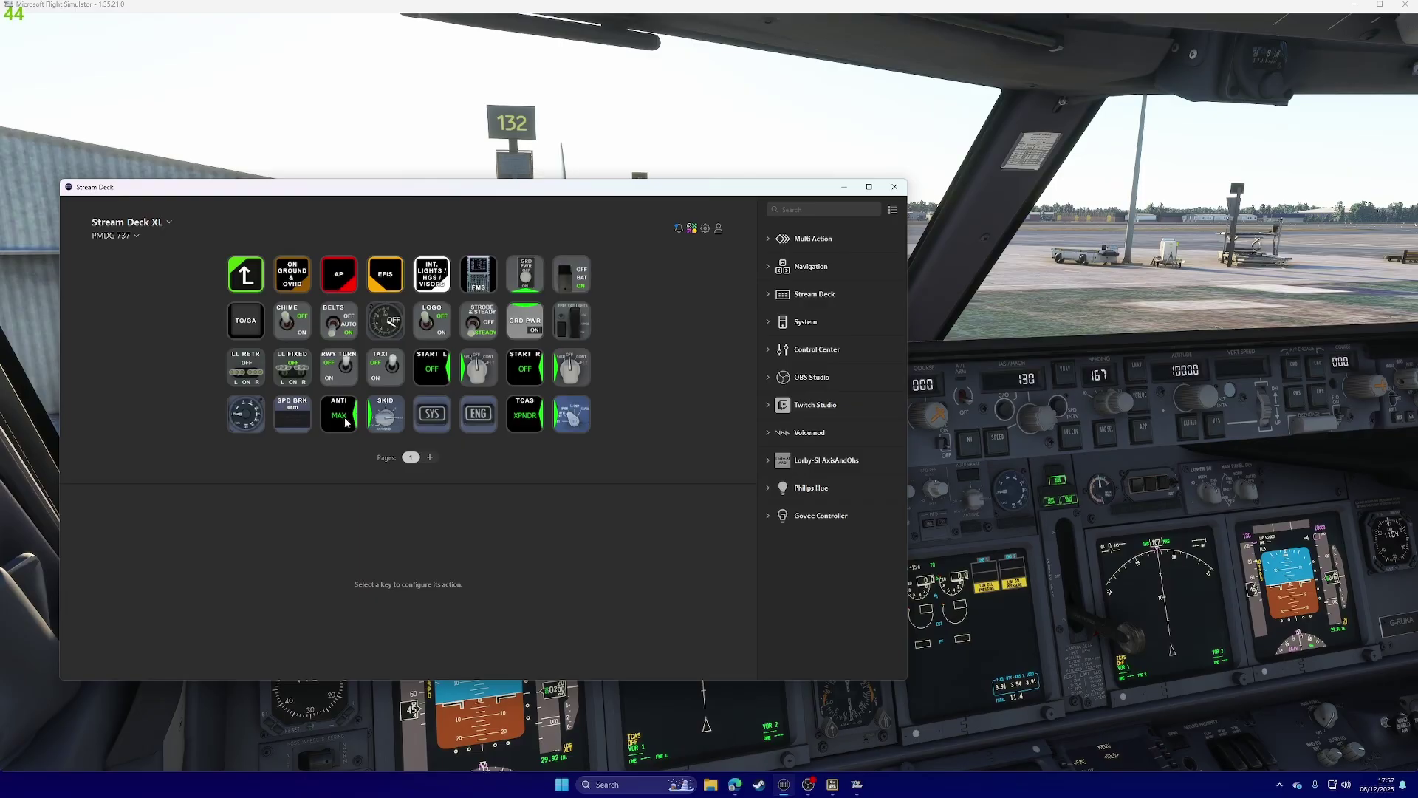
# - Switch to the Stream Deck + device, open its PMDG 737 autopilot folder, and select the IAS/MACH dial
pyautogui.click(135, 237)
pyautogui.click(137, 251)
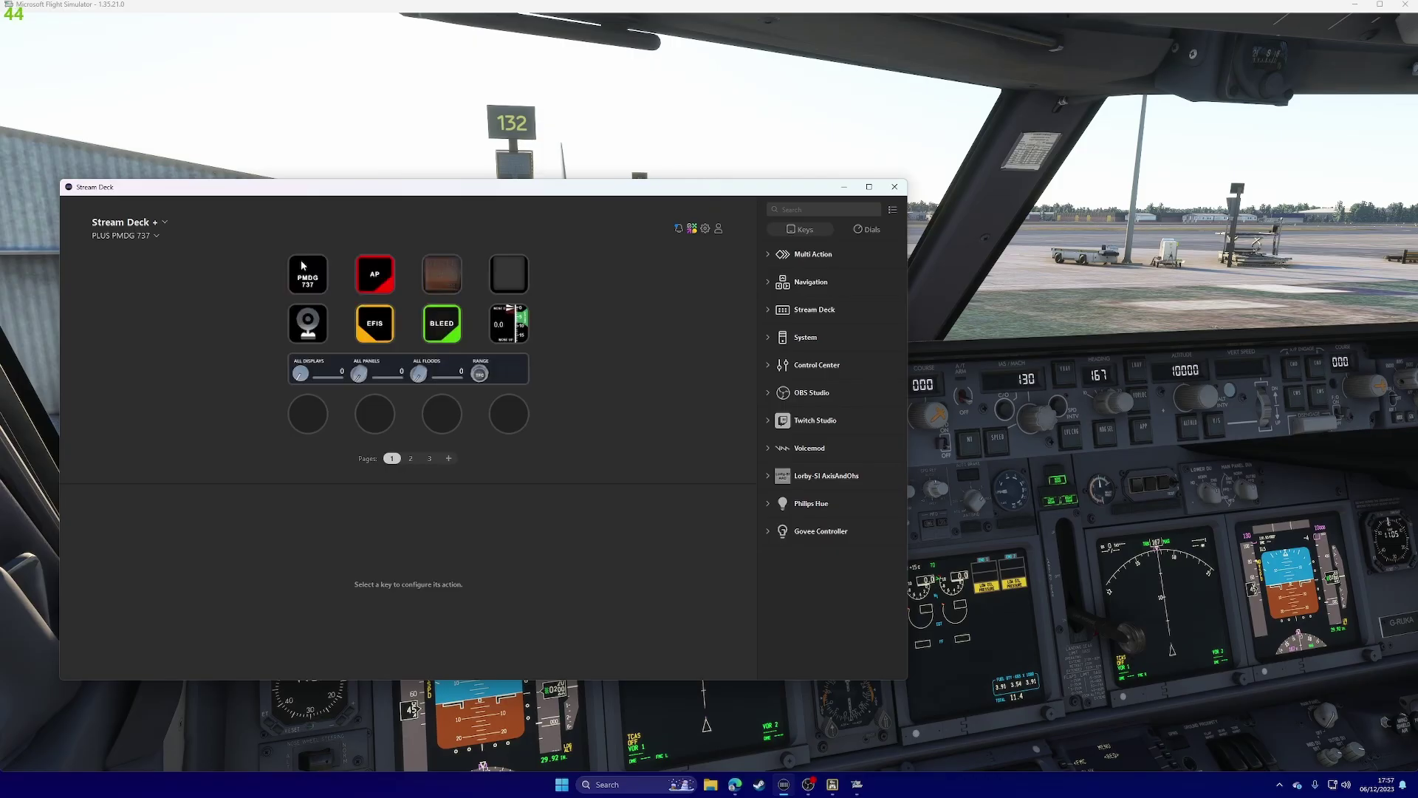
pyautogui.doubleClick(307, 273)
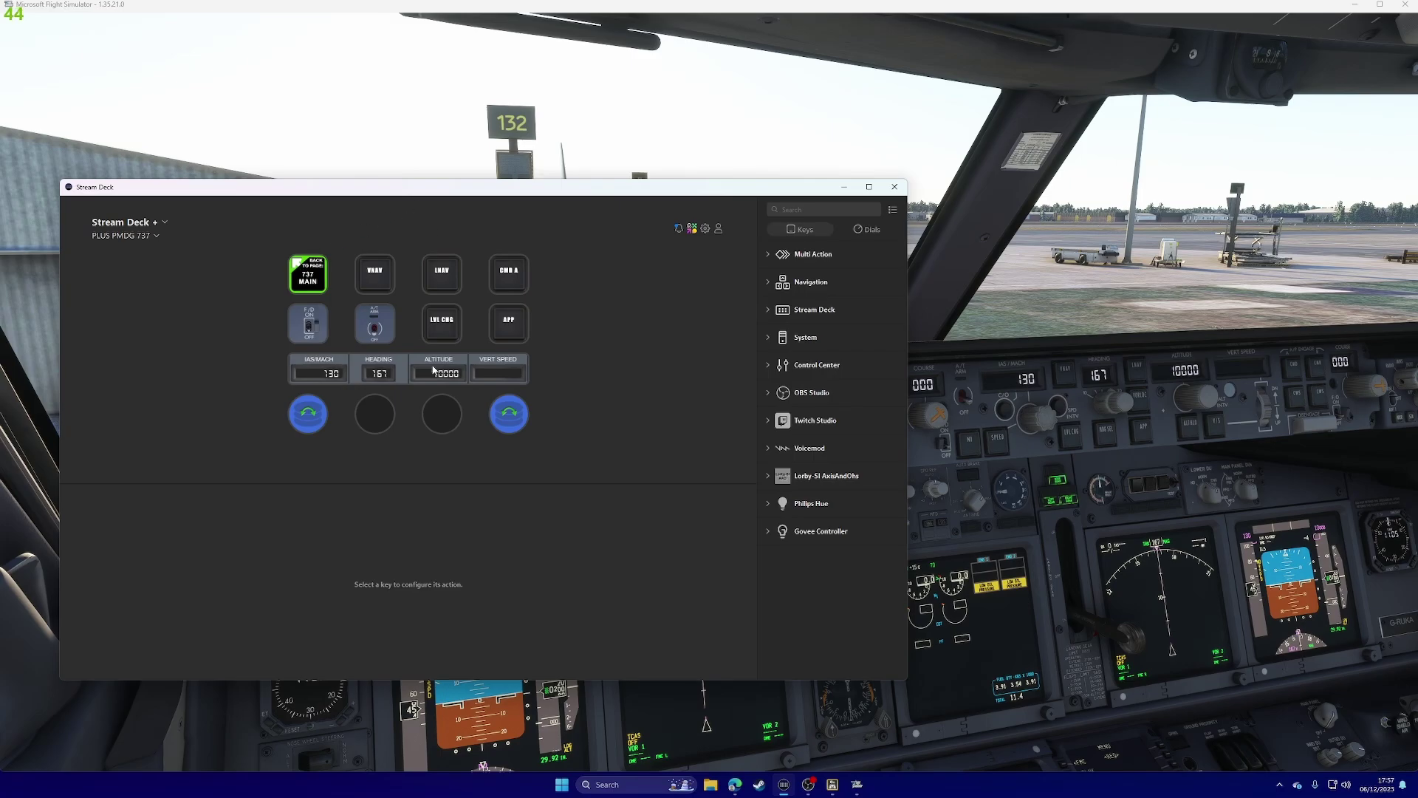
pyautogui.click(328, 367)
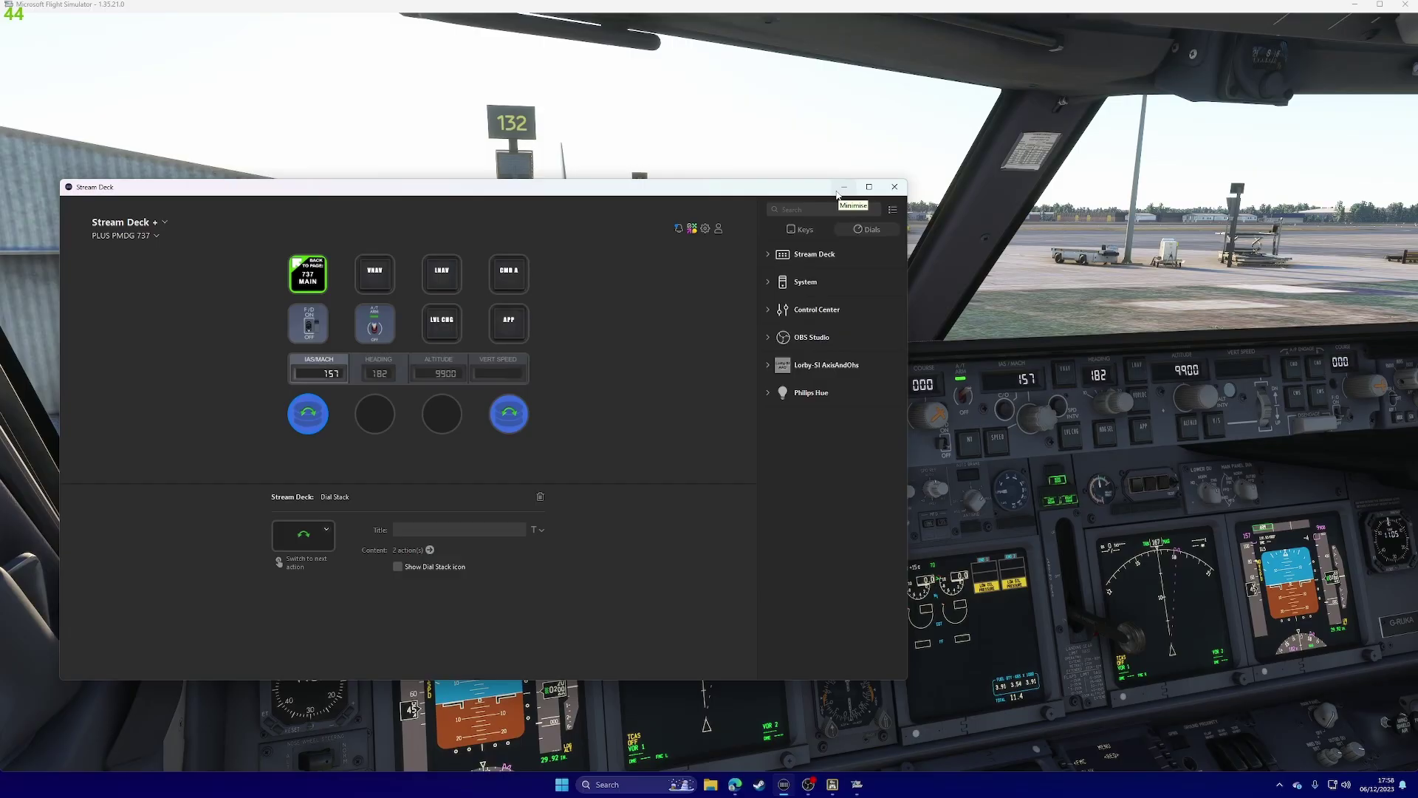
pyautogui.click(844, 187)
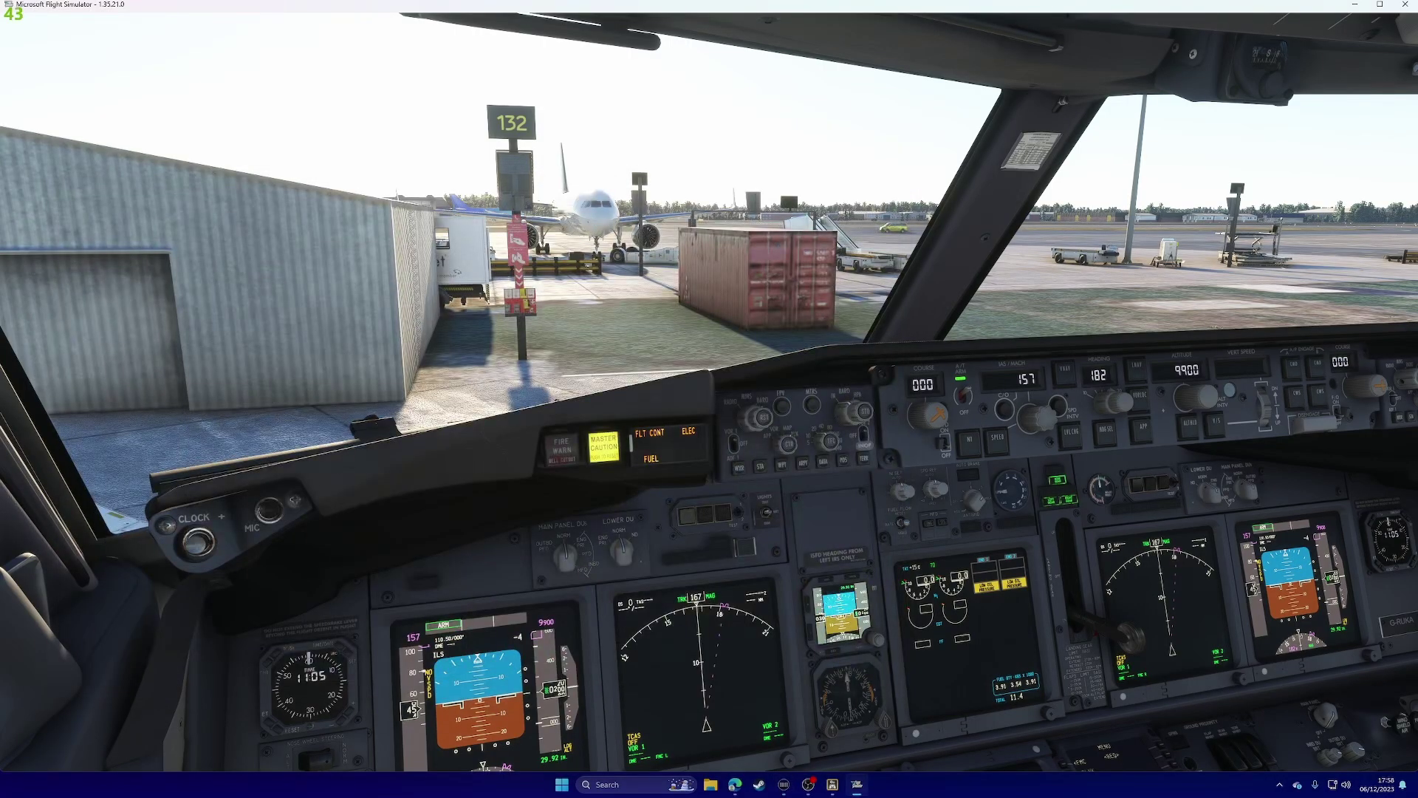